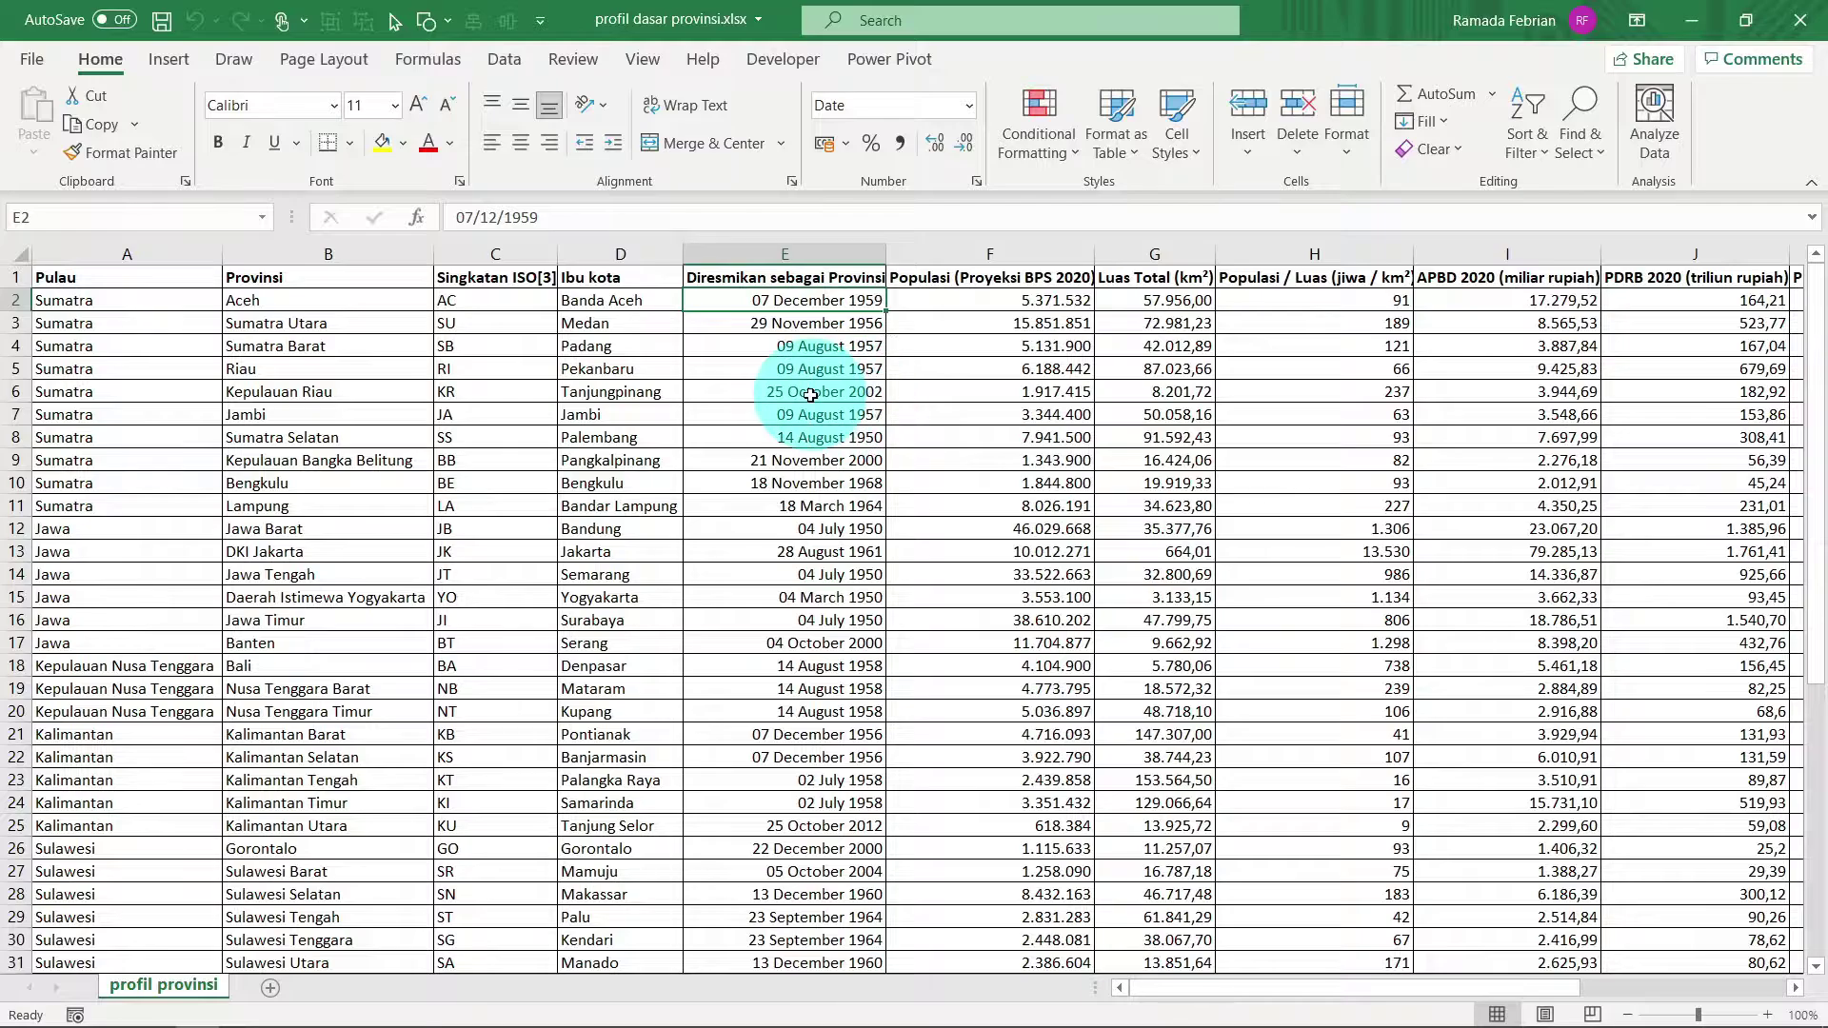
Step: Examine the header row of the province table, from Pulau through Diresmikan sebagai Provinsi
{"action": "key", "text": "Left"}
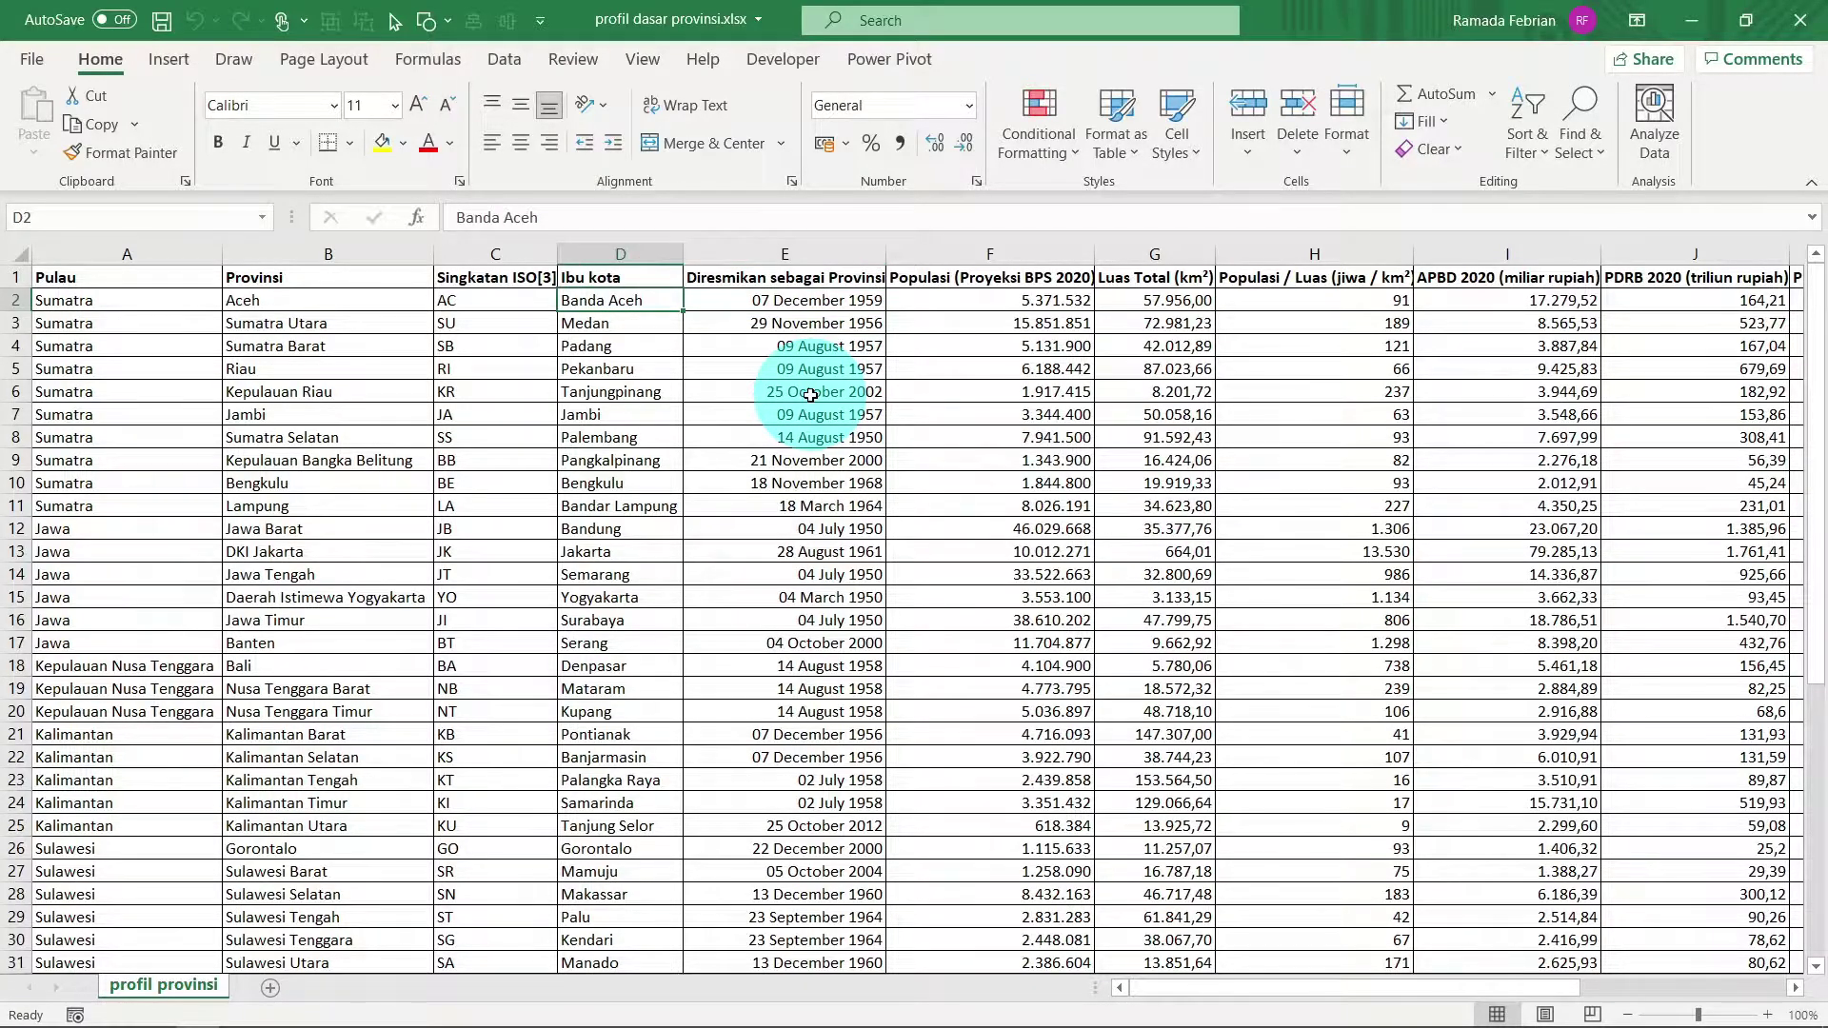
{"action": "key", "text": "Up"}
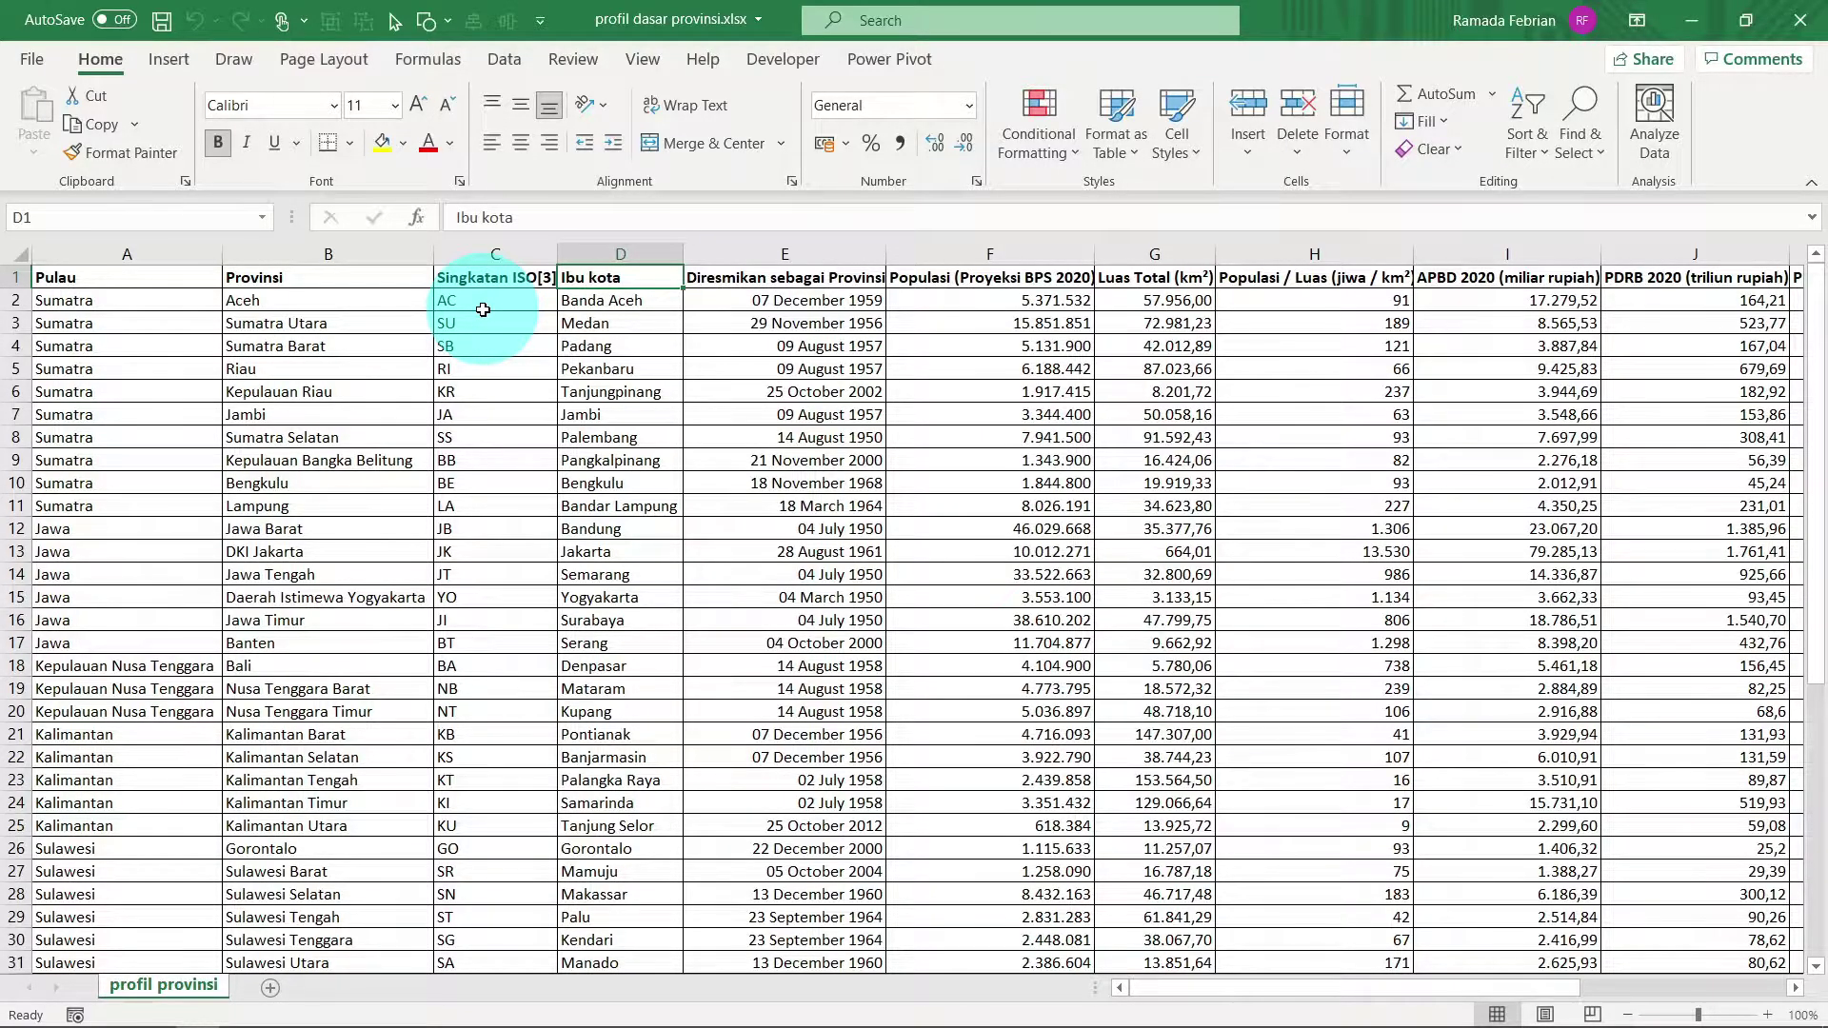
{"action": "key", "text": "Right"}
{"action": "key", "text": "Left"}
{"action": "key", "text": "Left"}
{"action": "key", "text": "Left"}
{"action": "key", "text": "Right"}
{"action": "key", "text": "Right"}
{"action": "key", "text": "Right"}
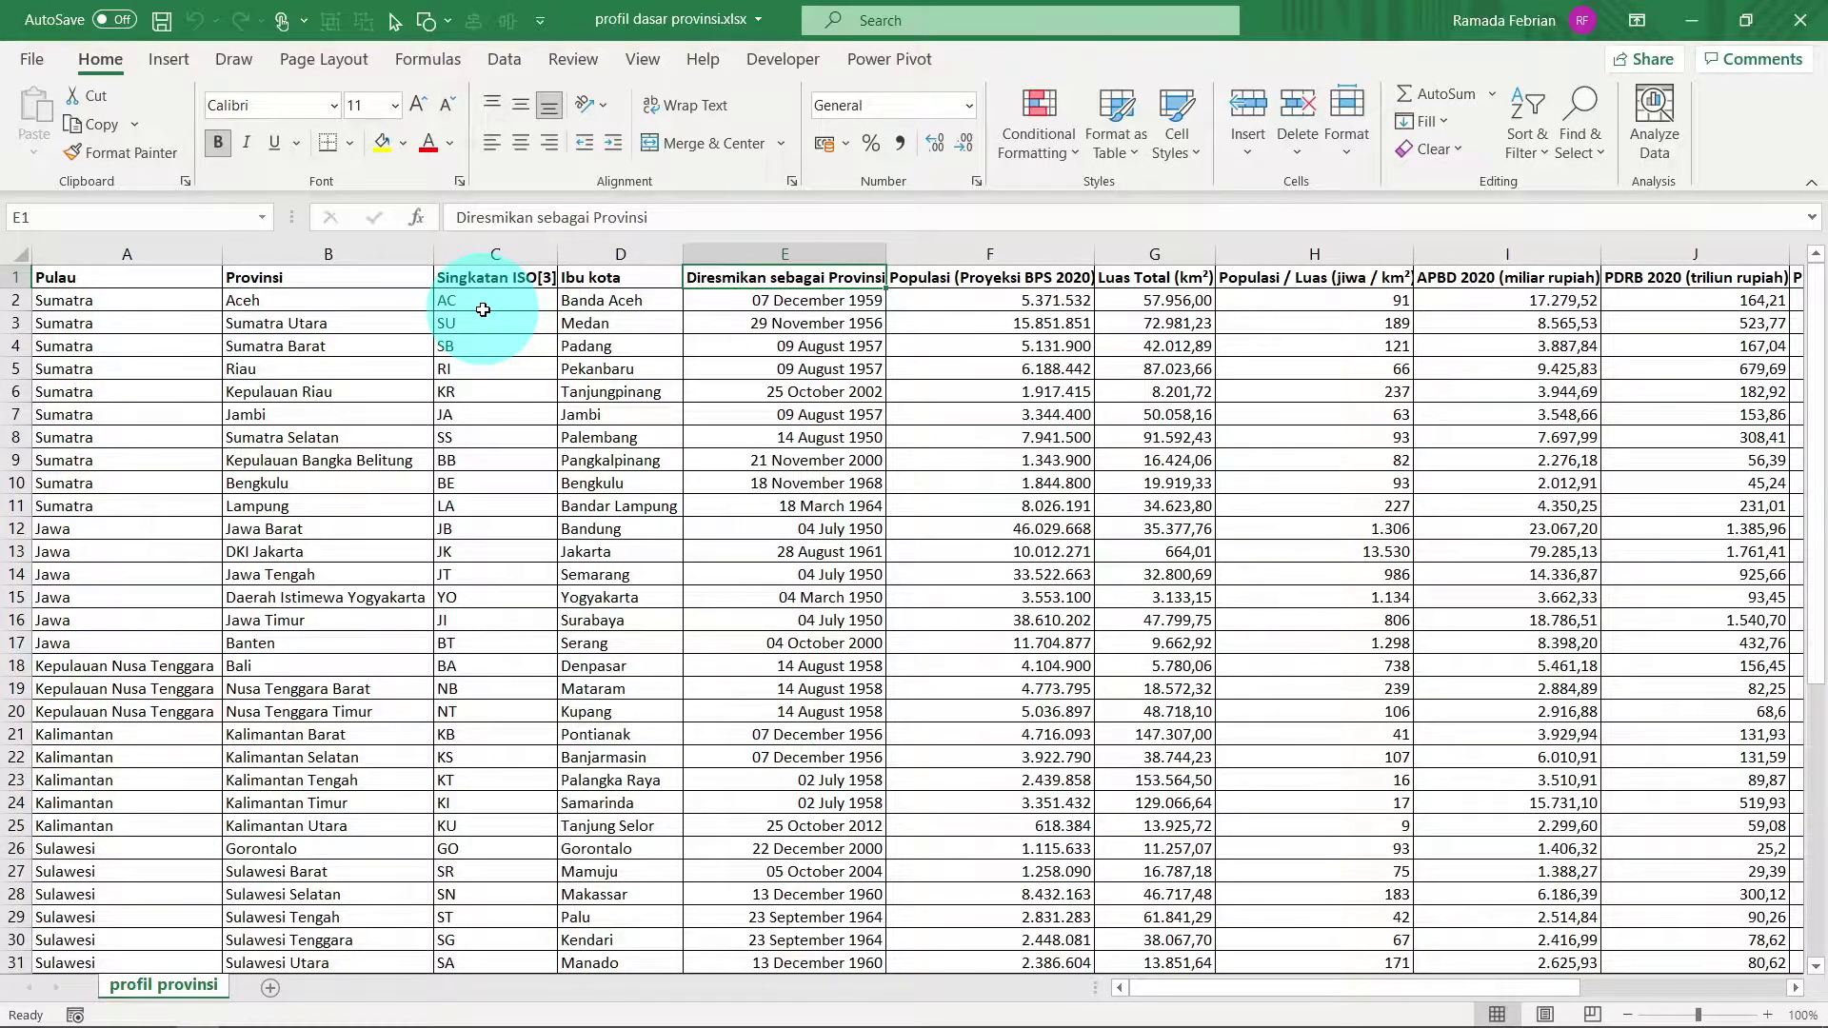
Step: Sort the province table by the Diresmikan sebagai Provinsi dates from oldest to newest
{"action": "key", "text": "Down"}
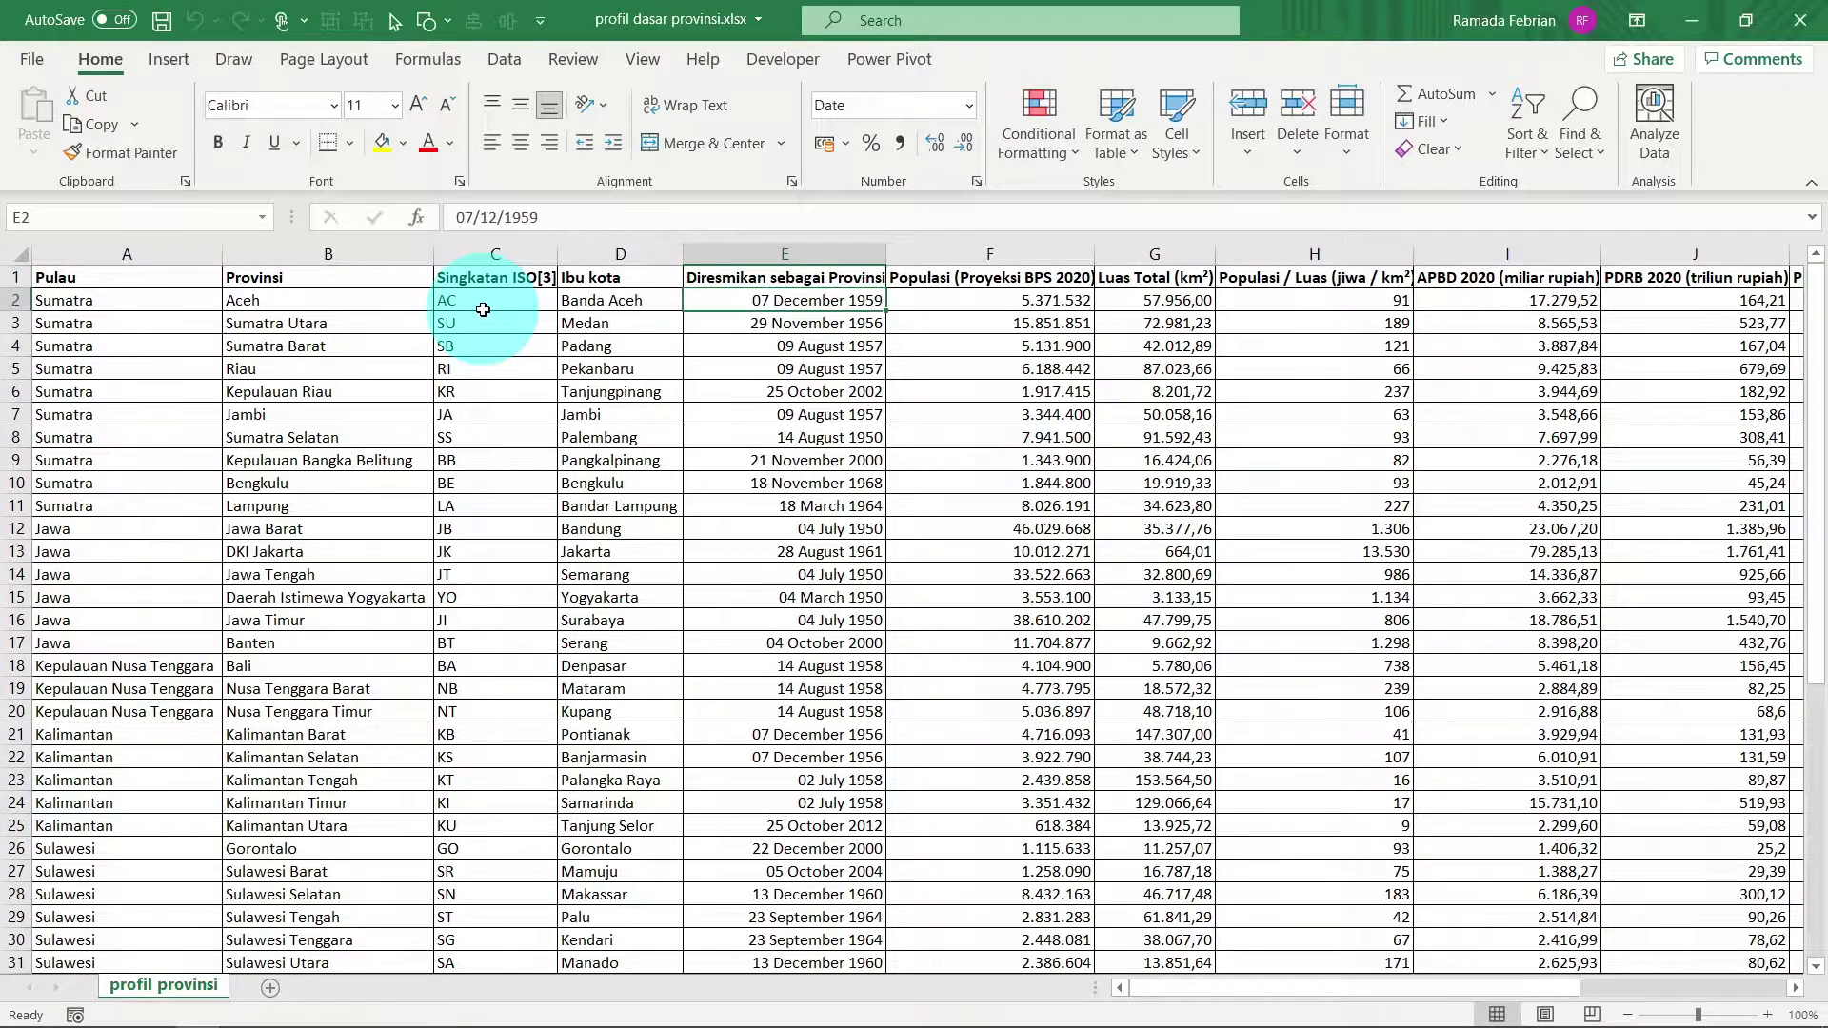
{"action": "key", "text": "Up"}
{"action": "key", "text": "Down"}
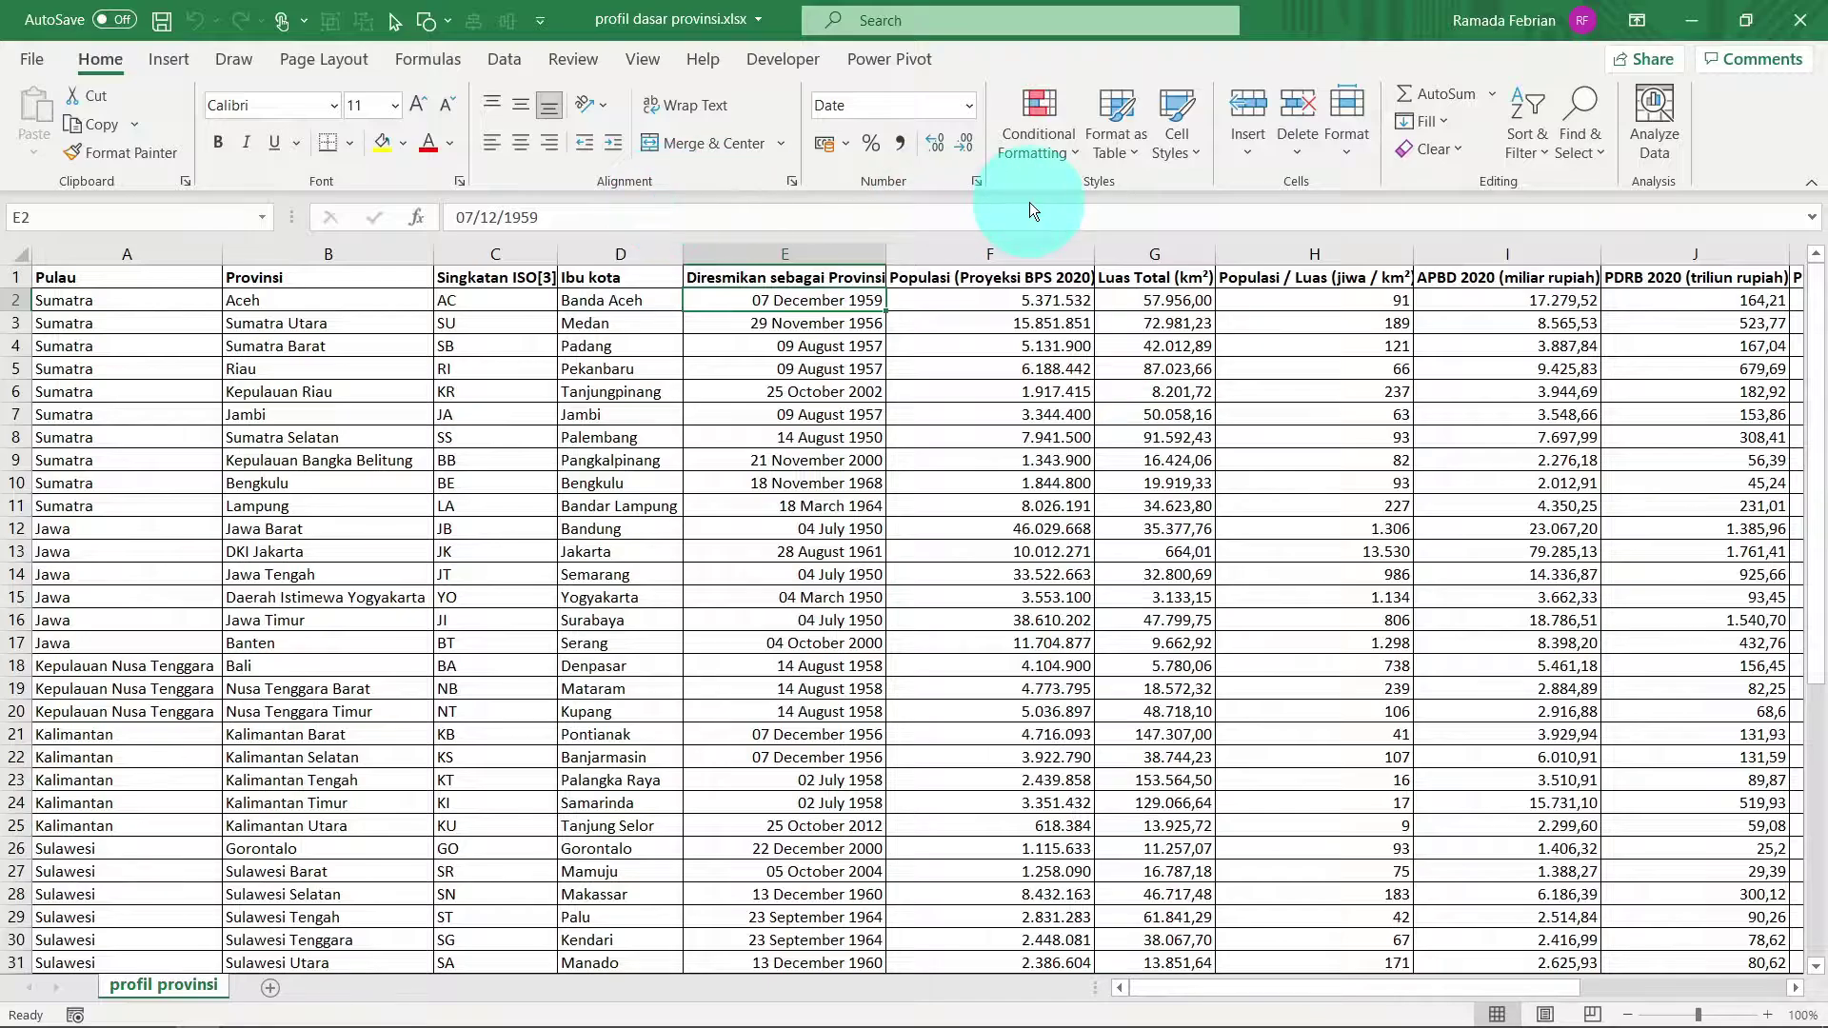
{"action": "left_click", "coordinate": [1527, 120]}
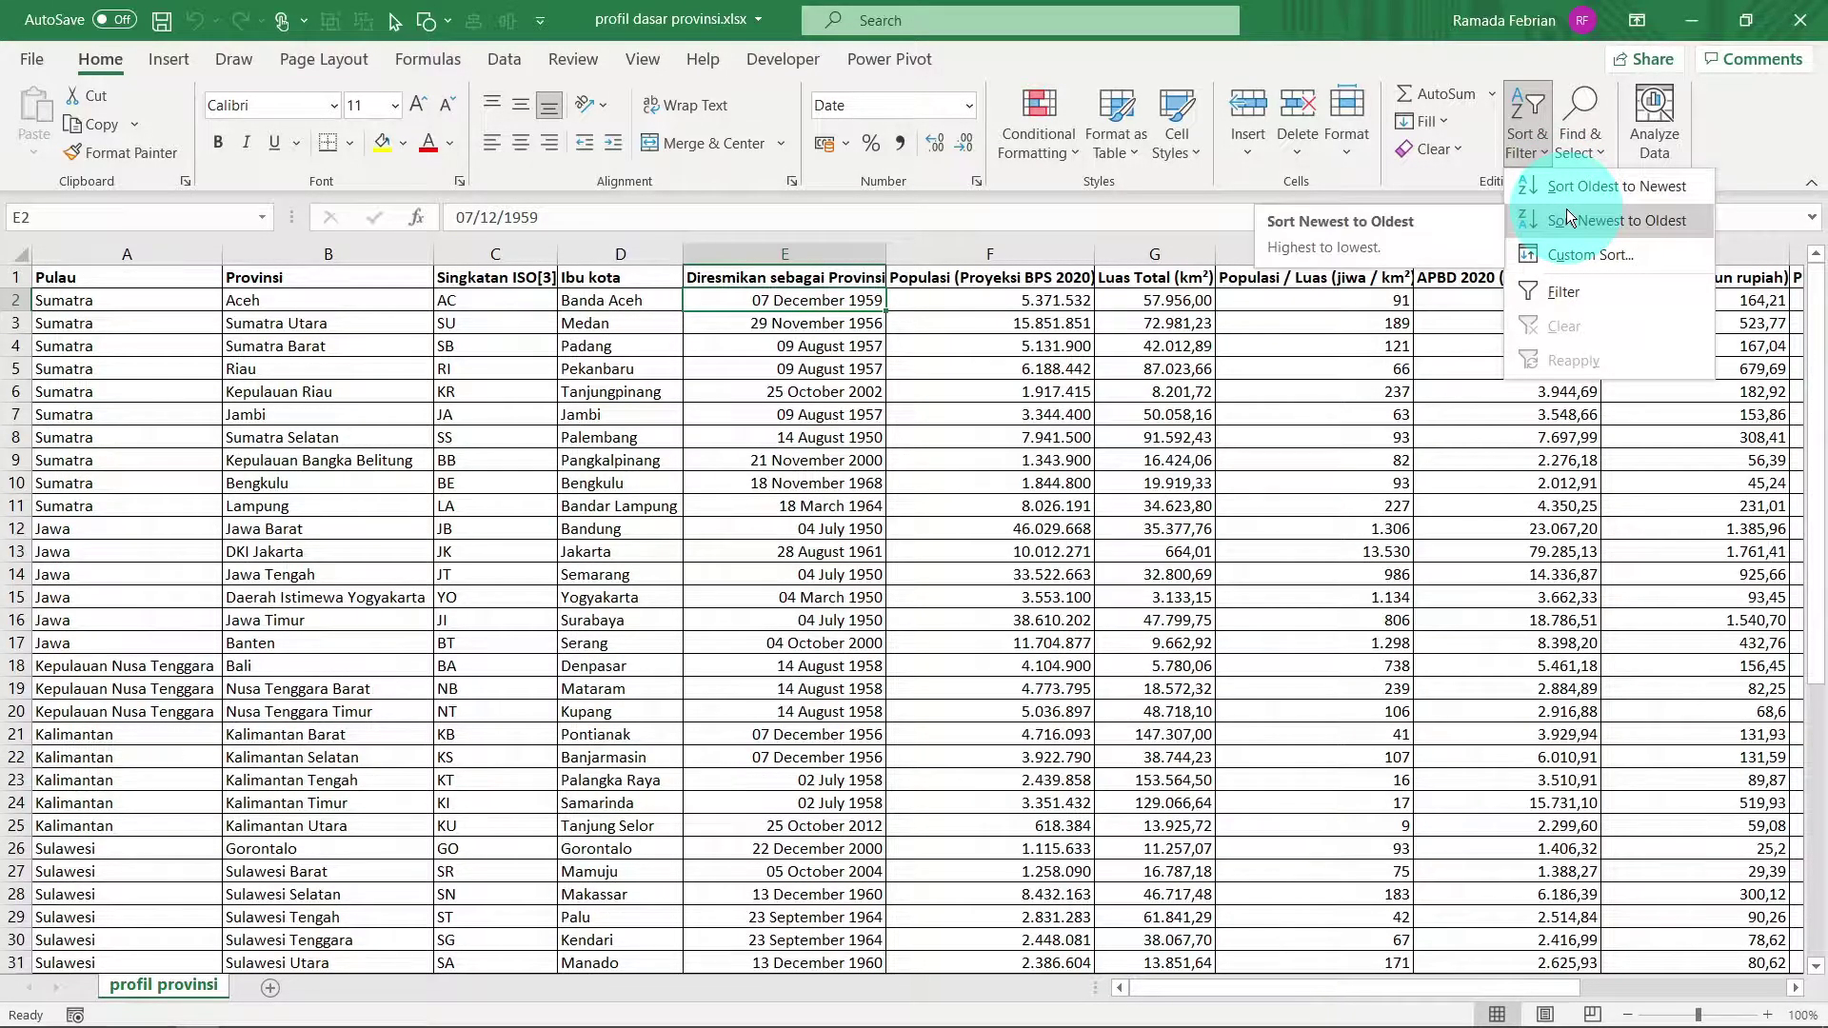
{"action": "left_click", "coordinate": [1620, 184]}
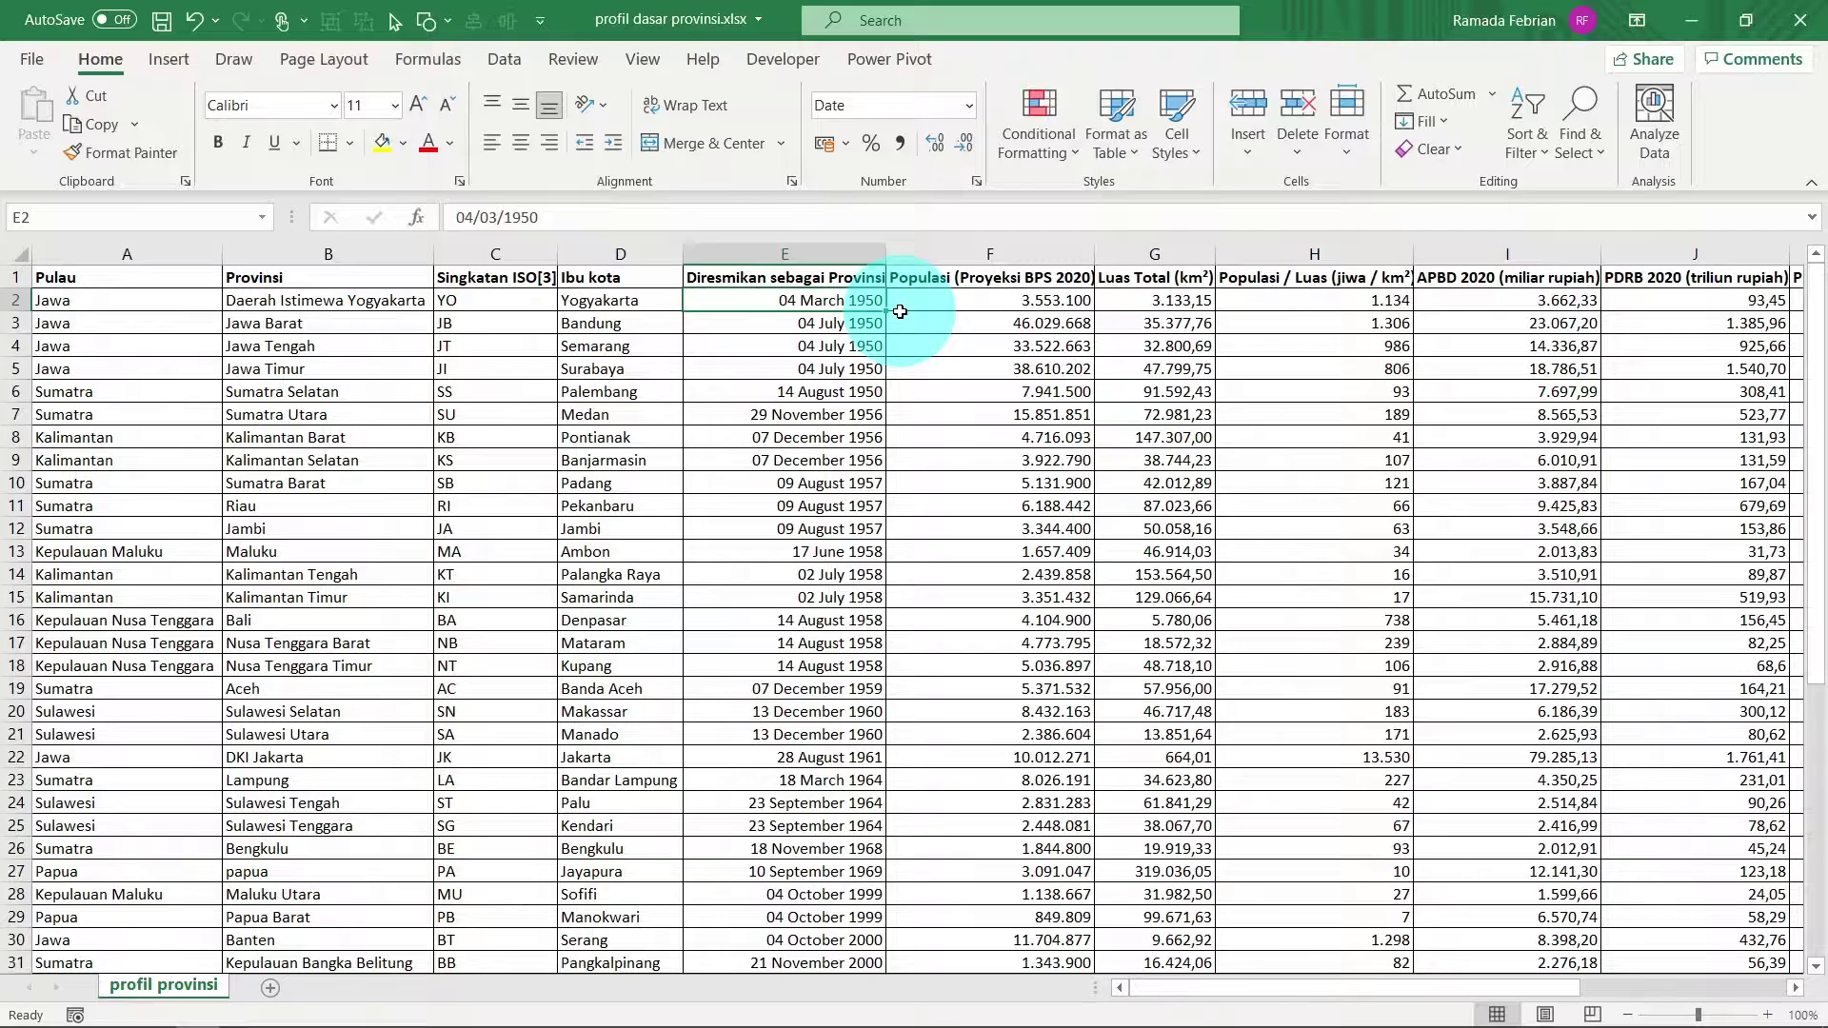
Step: Check the sorted rows in the Provinsi column down to the last record and compare them with the inauguration dates
{"action": "key", "text": "Left"}
{"action": "key", "text": "Left"}
{"action": "key", "text": "Left"}
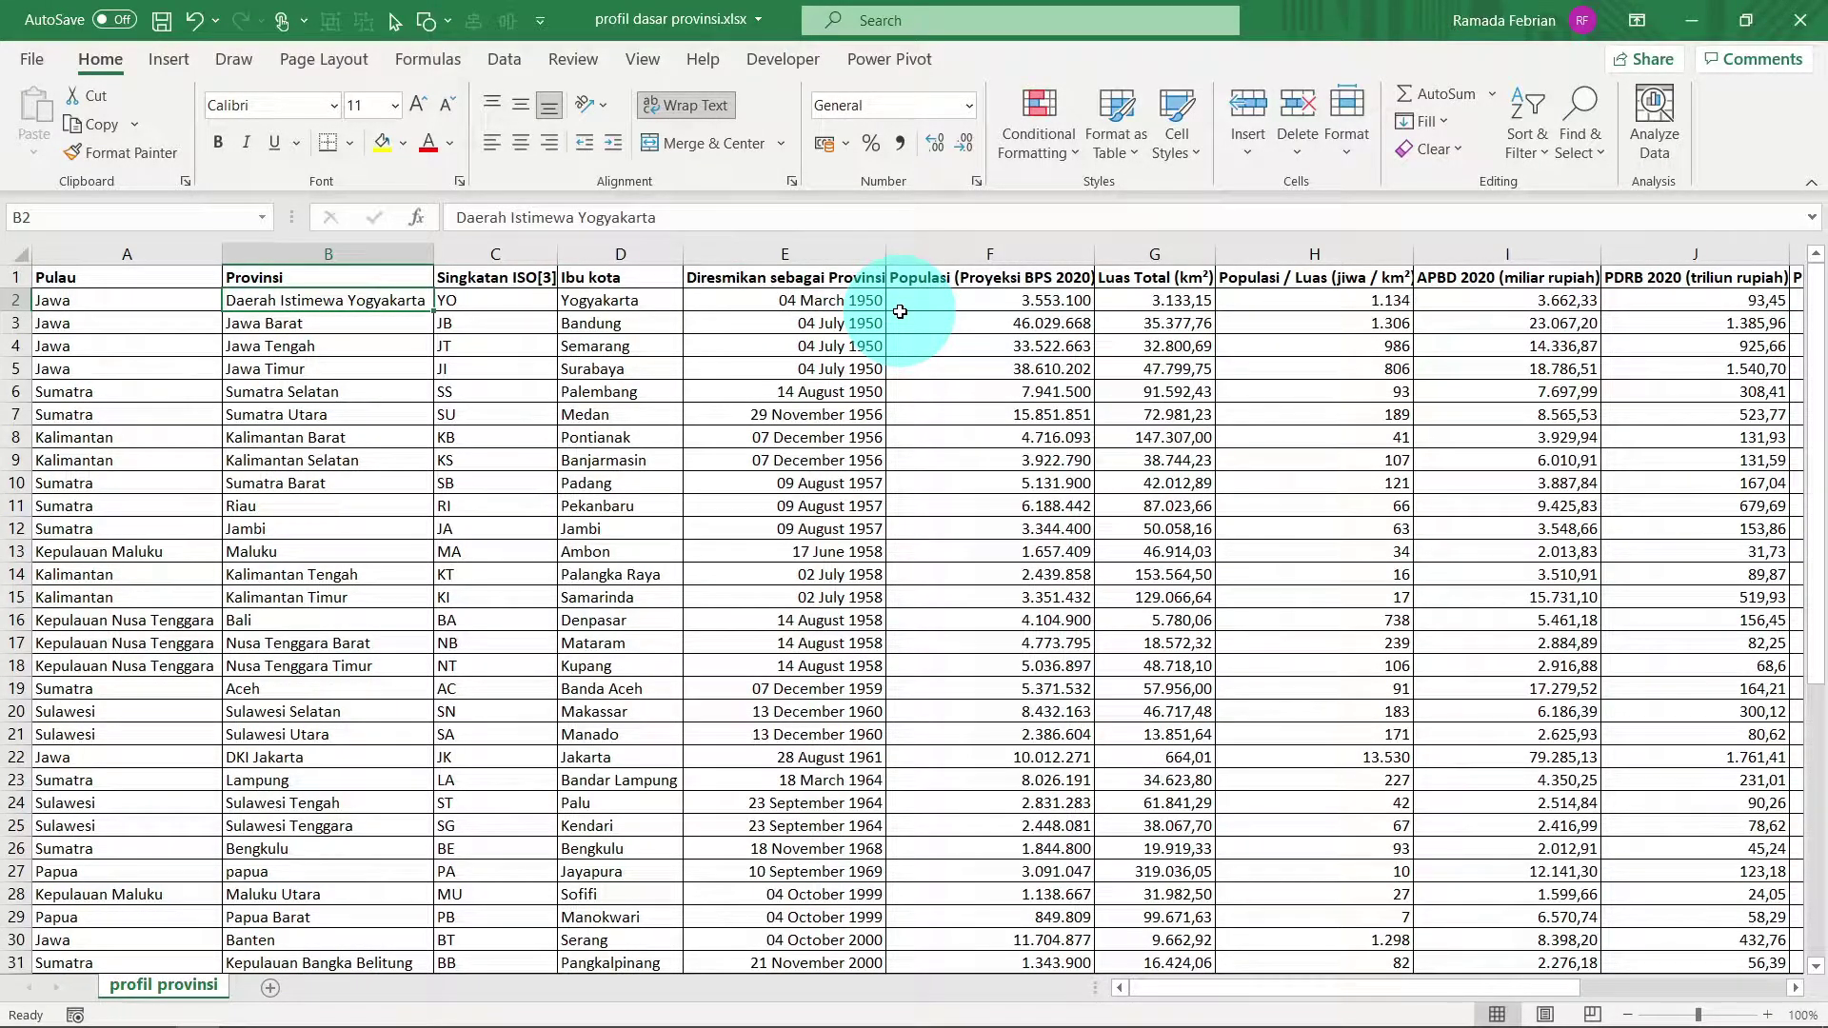
{"action": "key", "text": "ctrl+Down"}
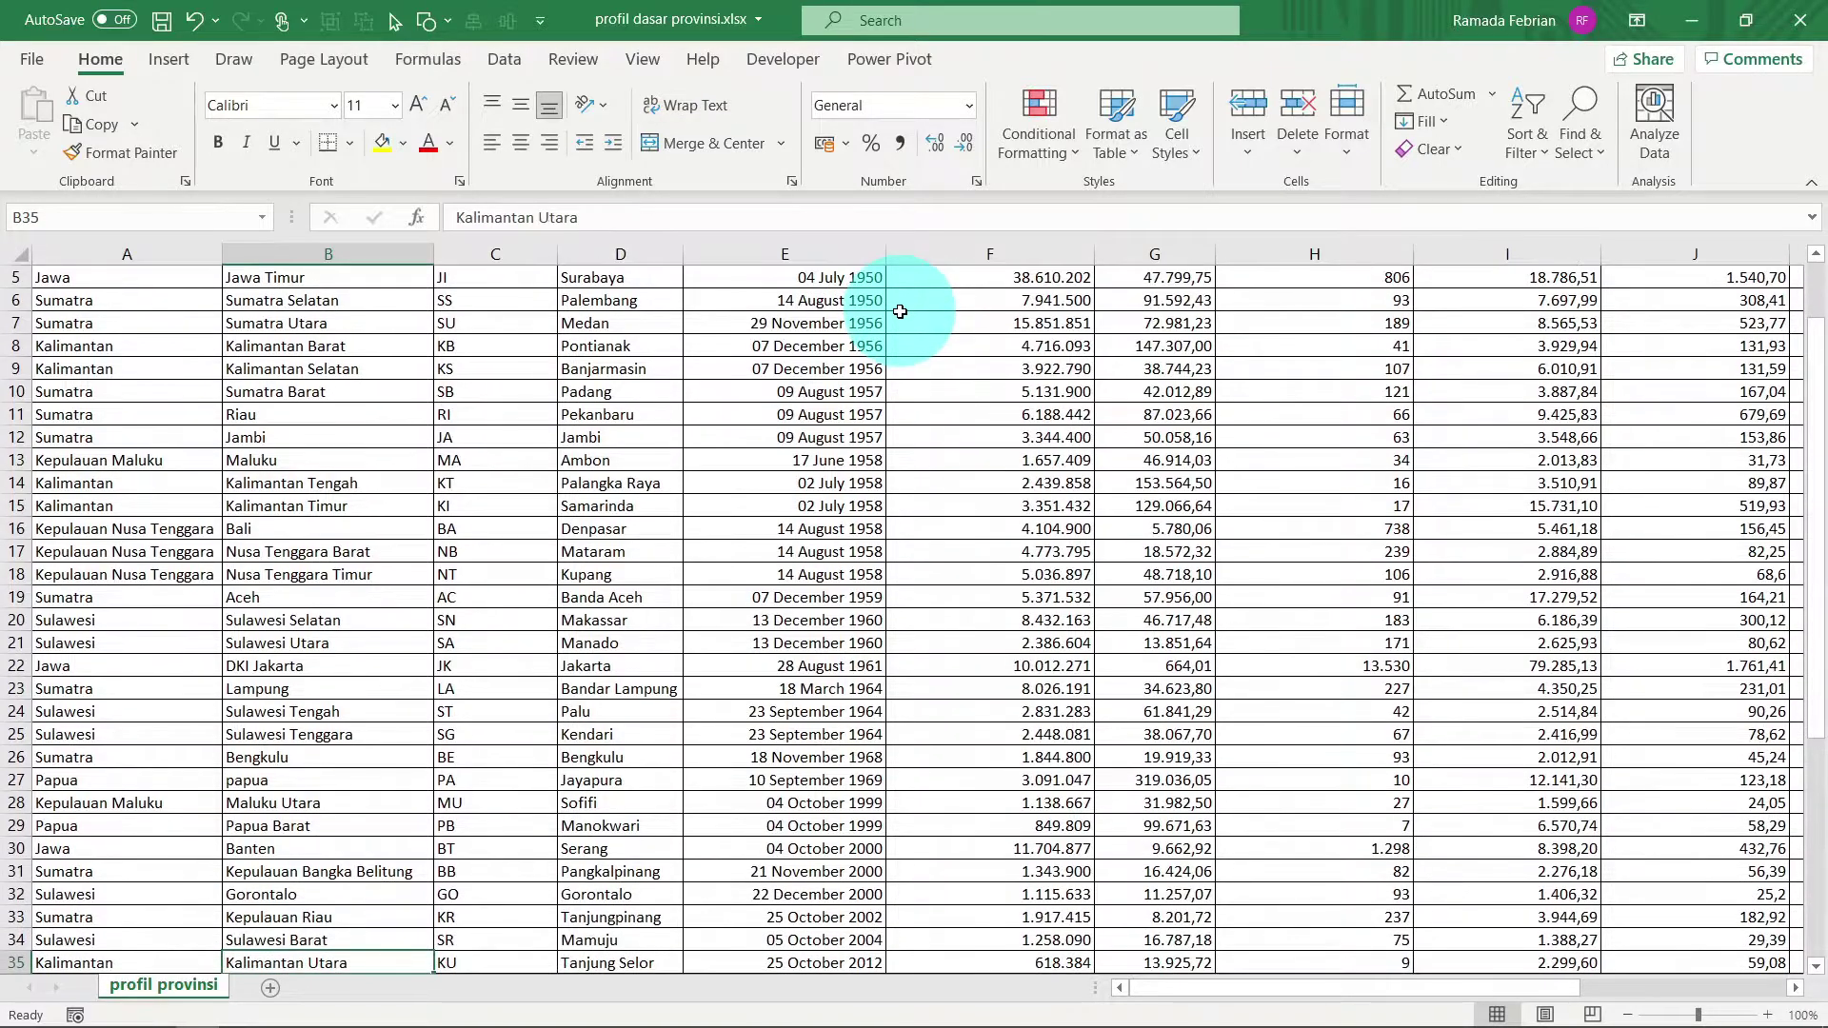
{"action": "key", "text": "ctrl+Up"}
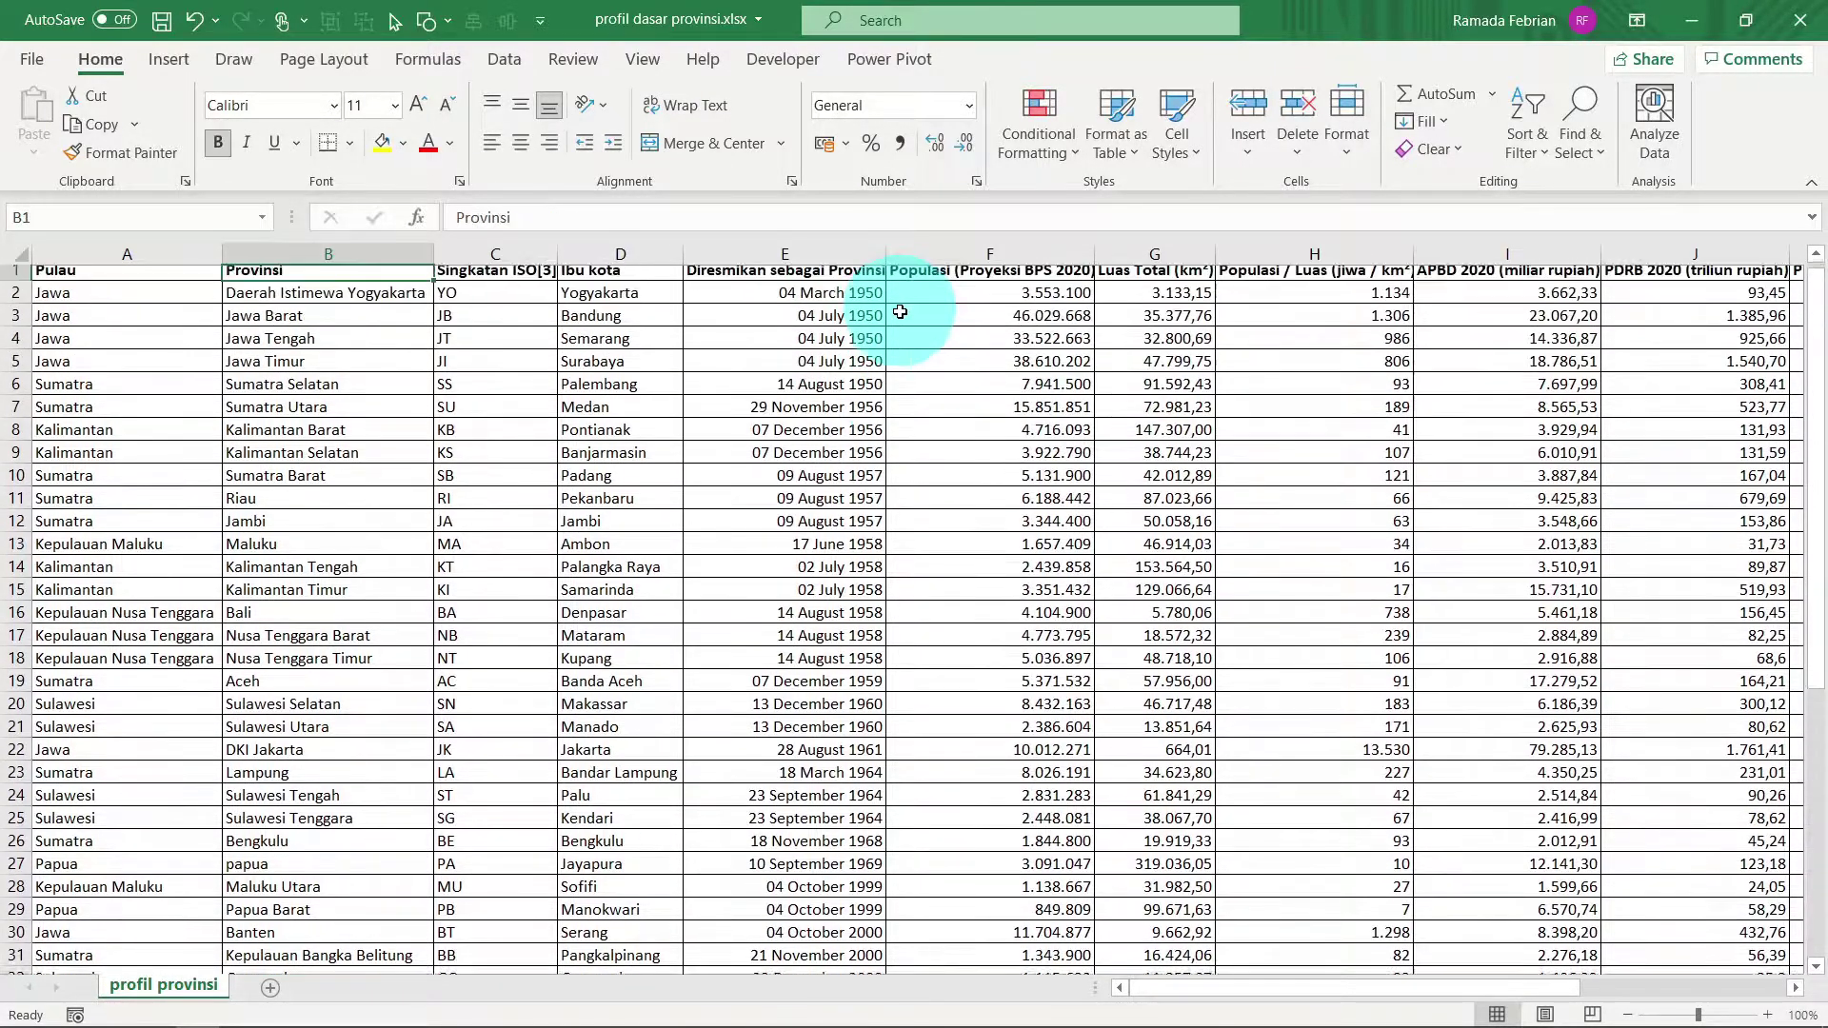
{"action": "key", "text": "Right"}
{"action": "key", "text": "Right"}
{"action": "key", "text": "Right"}
{"action": "key", "text": "Down"}
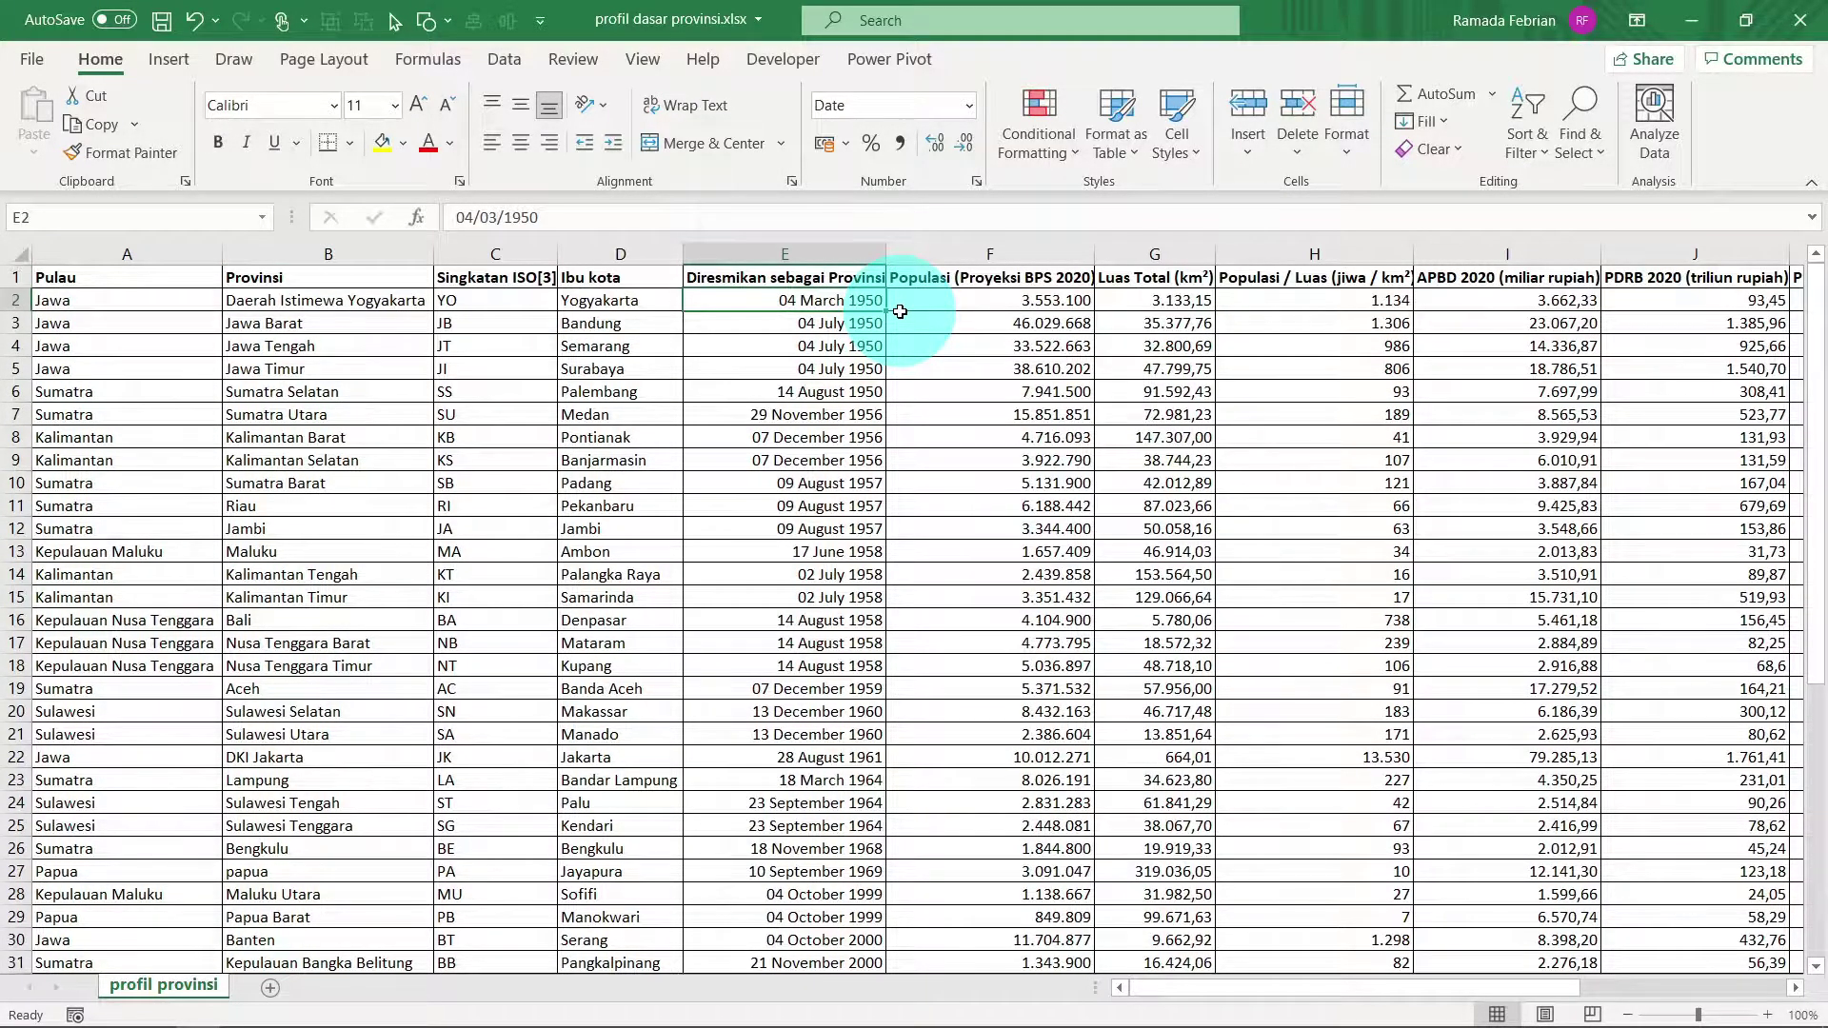
{"action": "key", "text": "Left"}
{"action": "key", "text": "Left"}
{"action": "key", "text": "Left"}
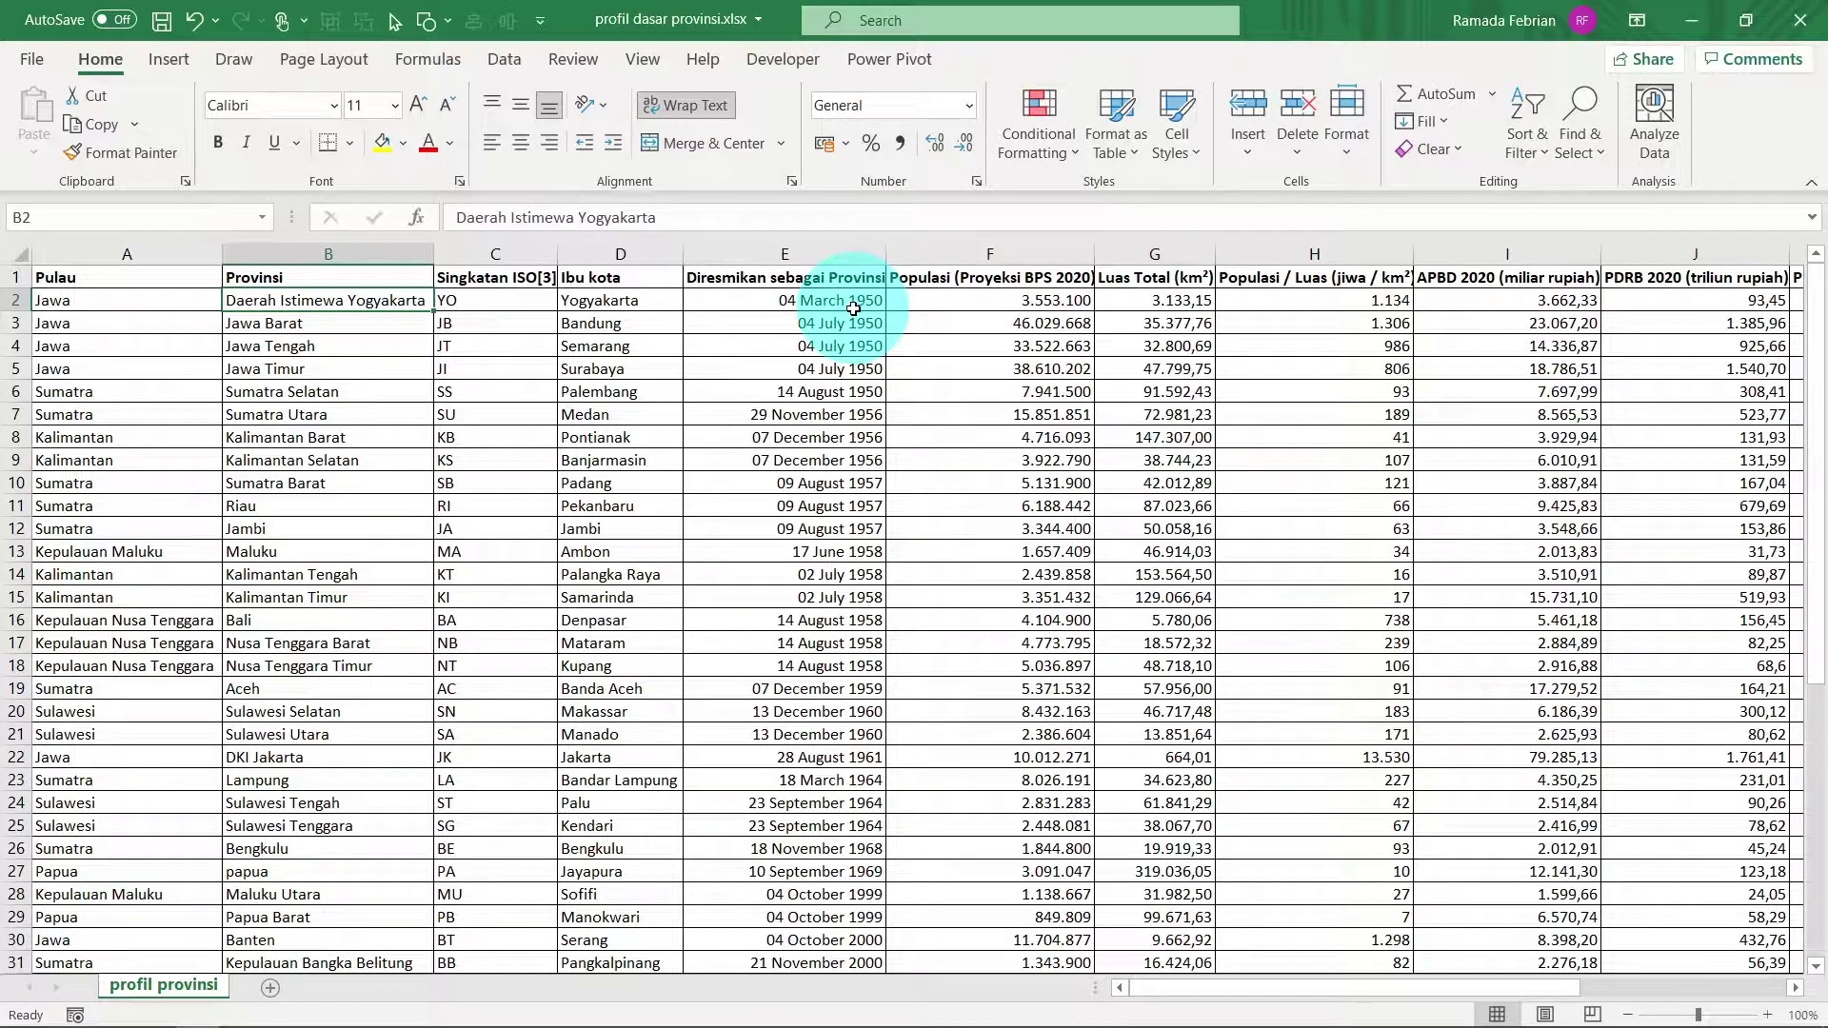
Step: Sort the table alphabetically by the Provinsi column from A to Z and check the list down to its last row
{"action": "left_click", "coordinate": [370, 316]}
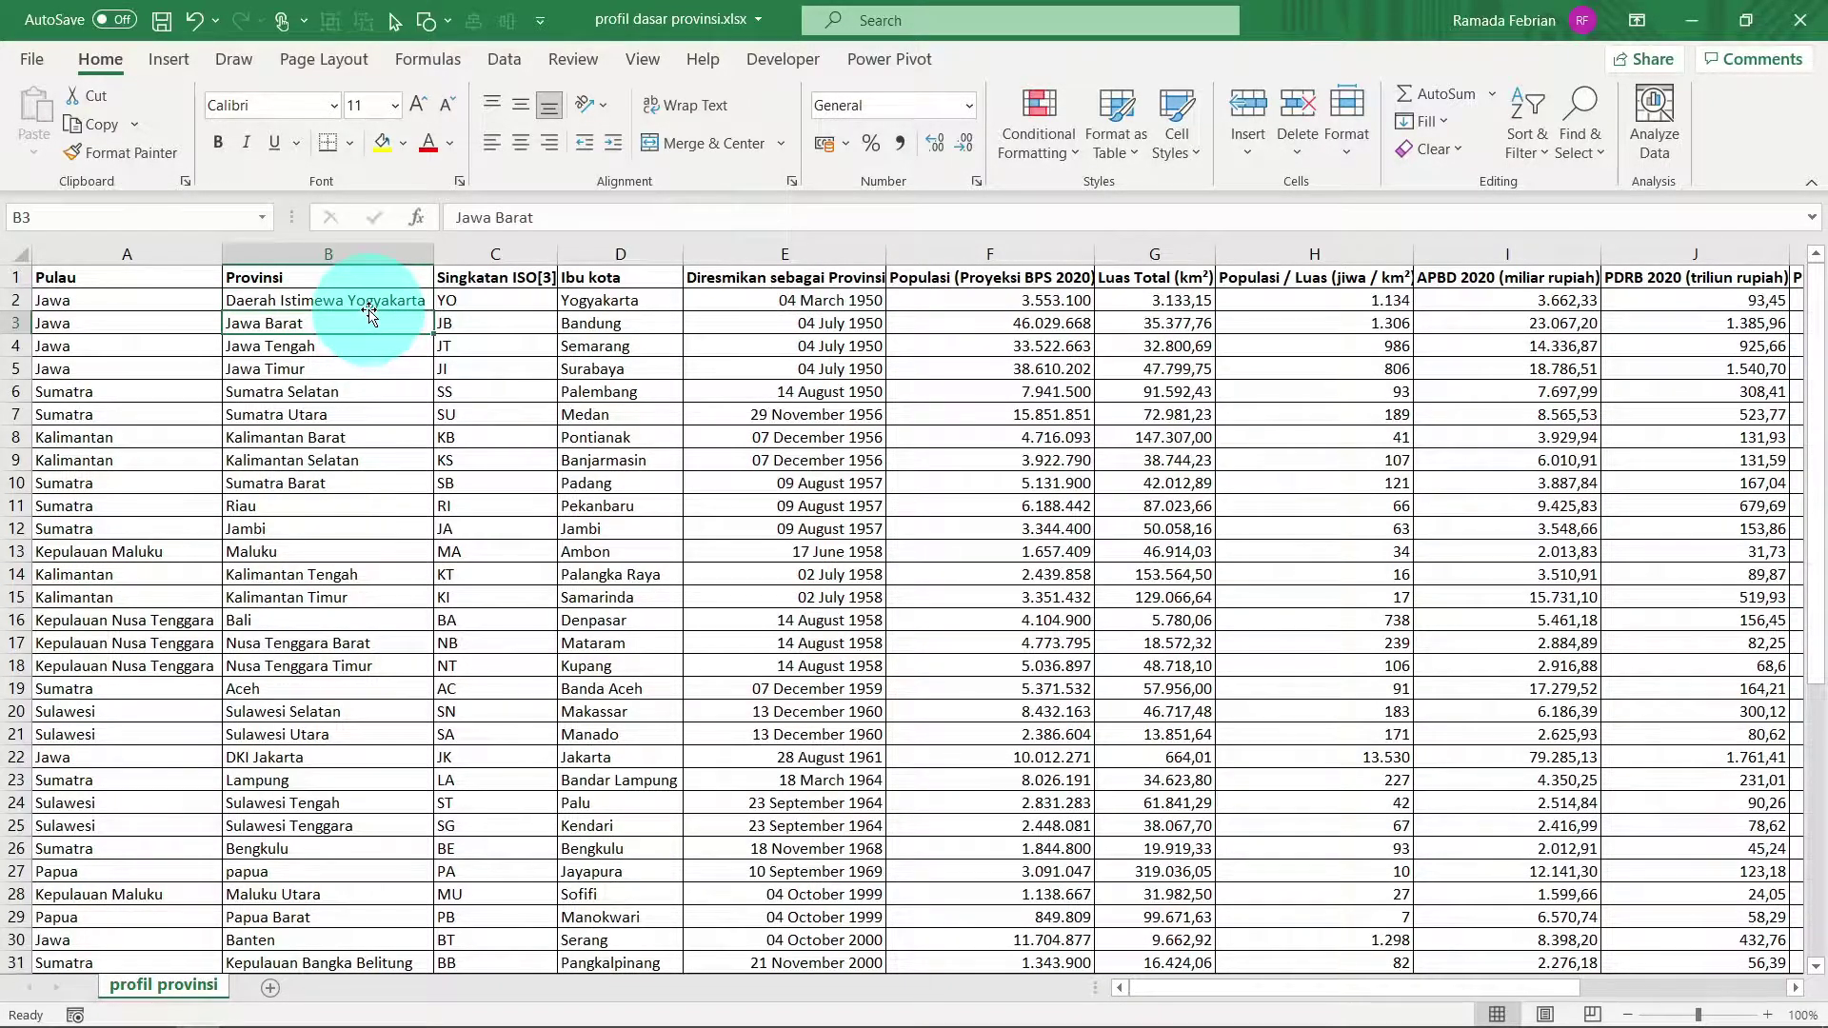
{"action": "left_click", "coordinate": [374, 300]}
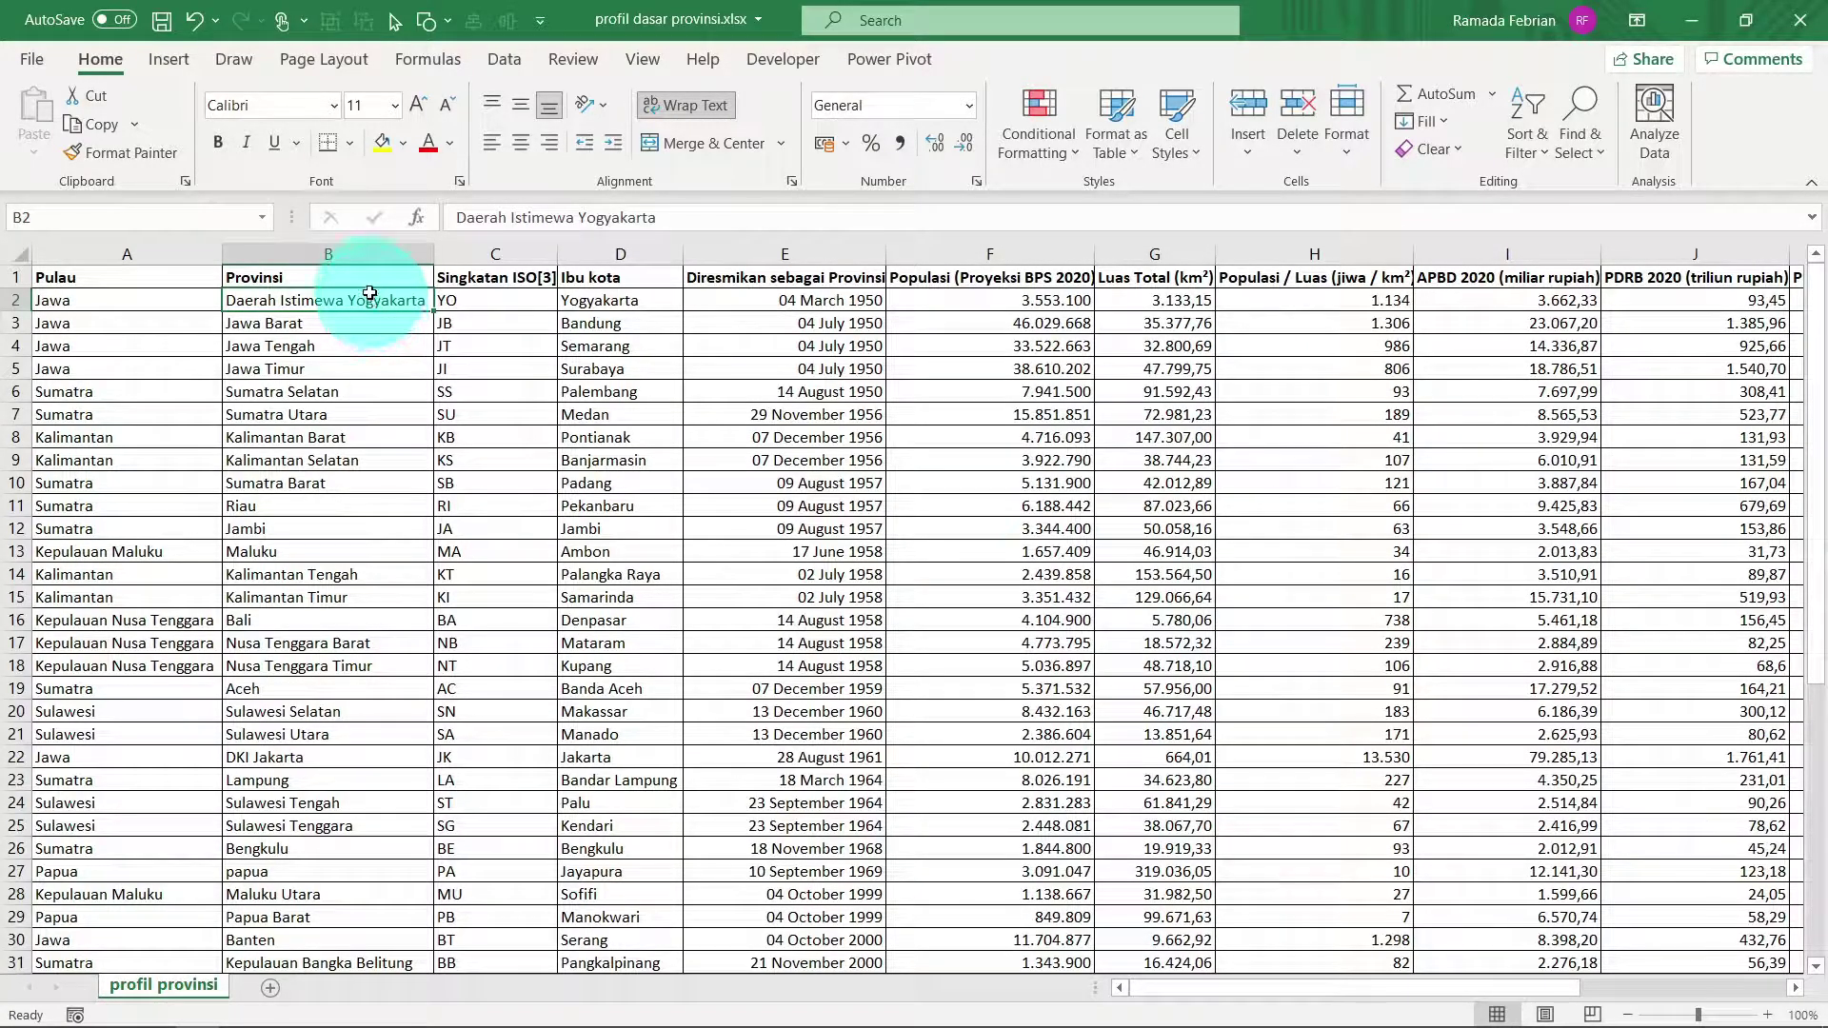
{"action": "left_click", "coordinate": [367, 346]}
{"action": "left_click", "coordinate": [354, 444]}
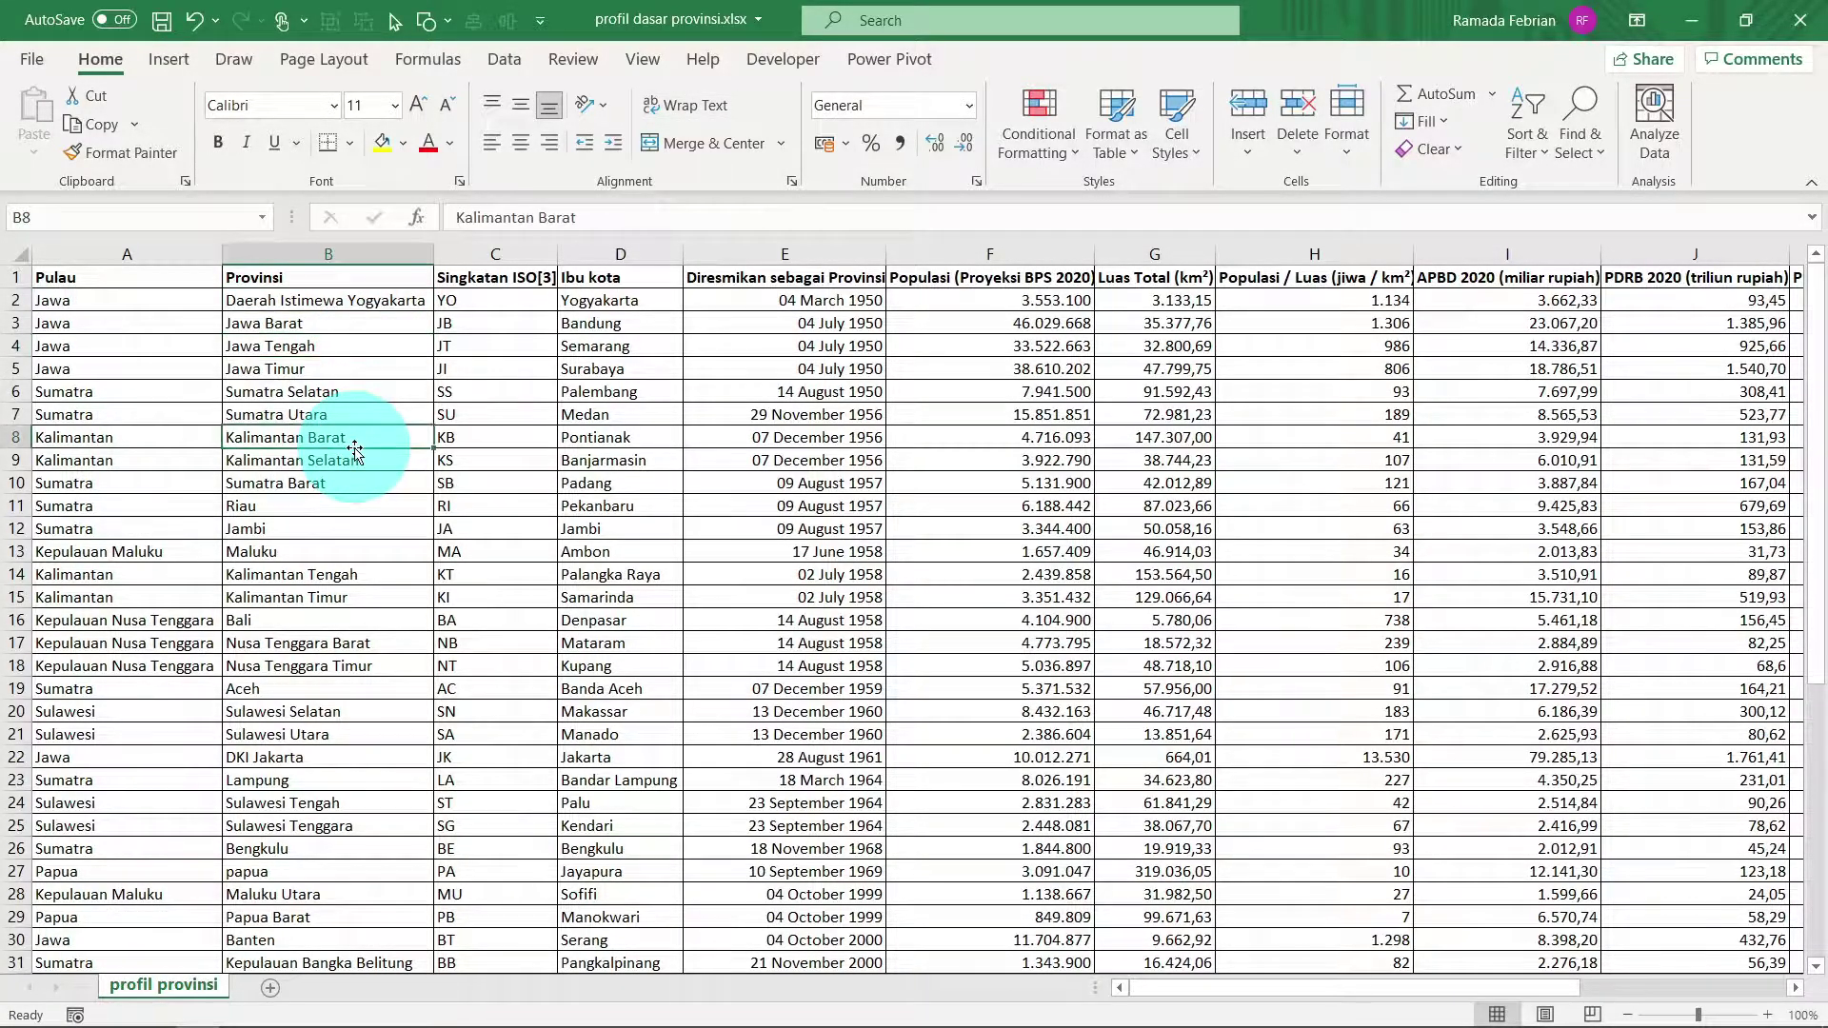
{"action": "left_click", "coordinate": [355, 481]}
{"action": "left_click", "coordinate": [376, 340]}
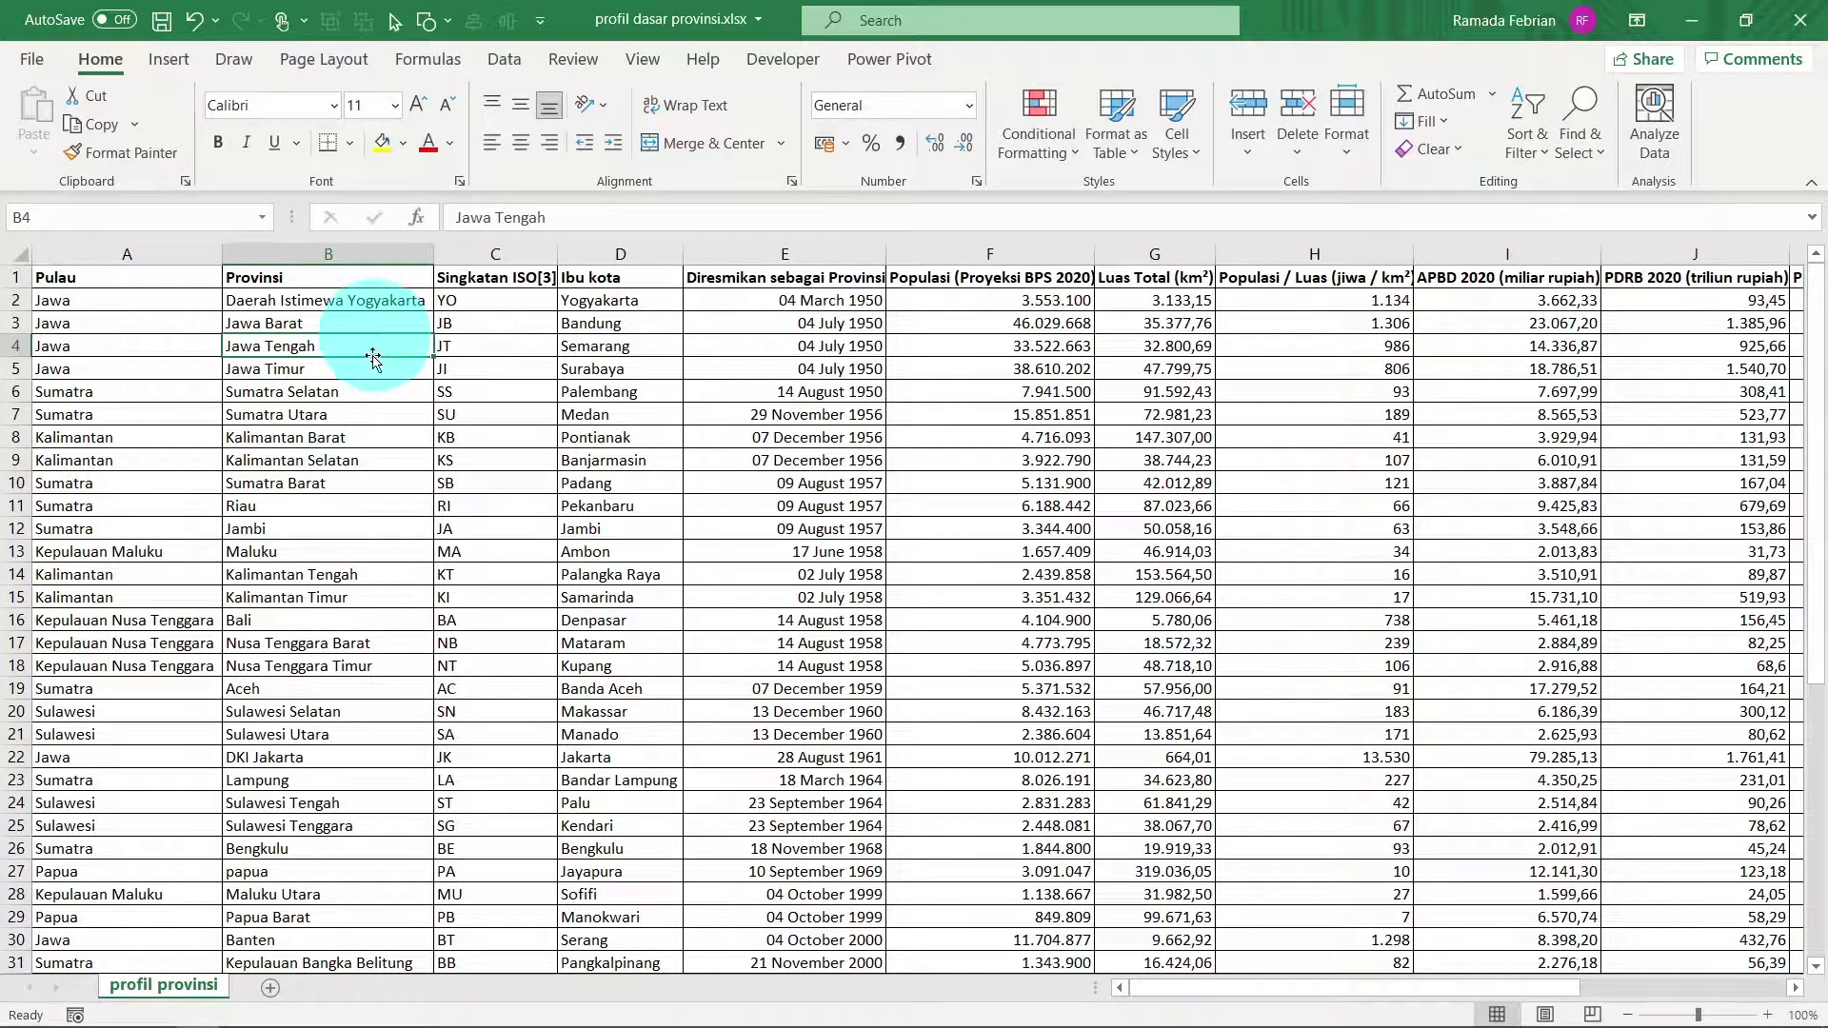
{"action": "left_click", "coordinate": [1531, 141]}
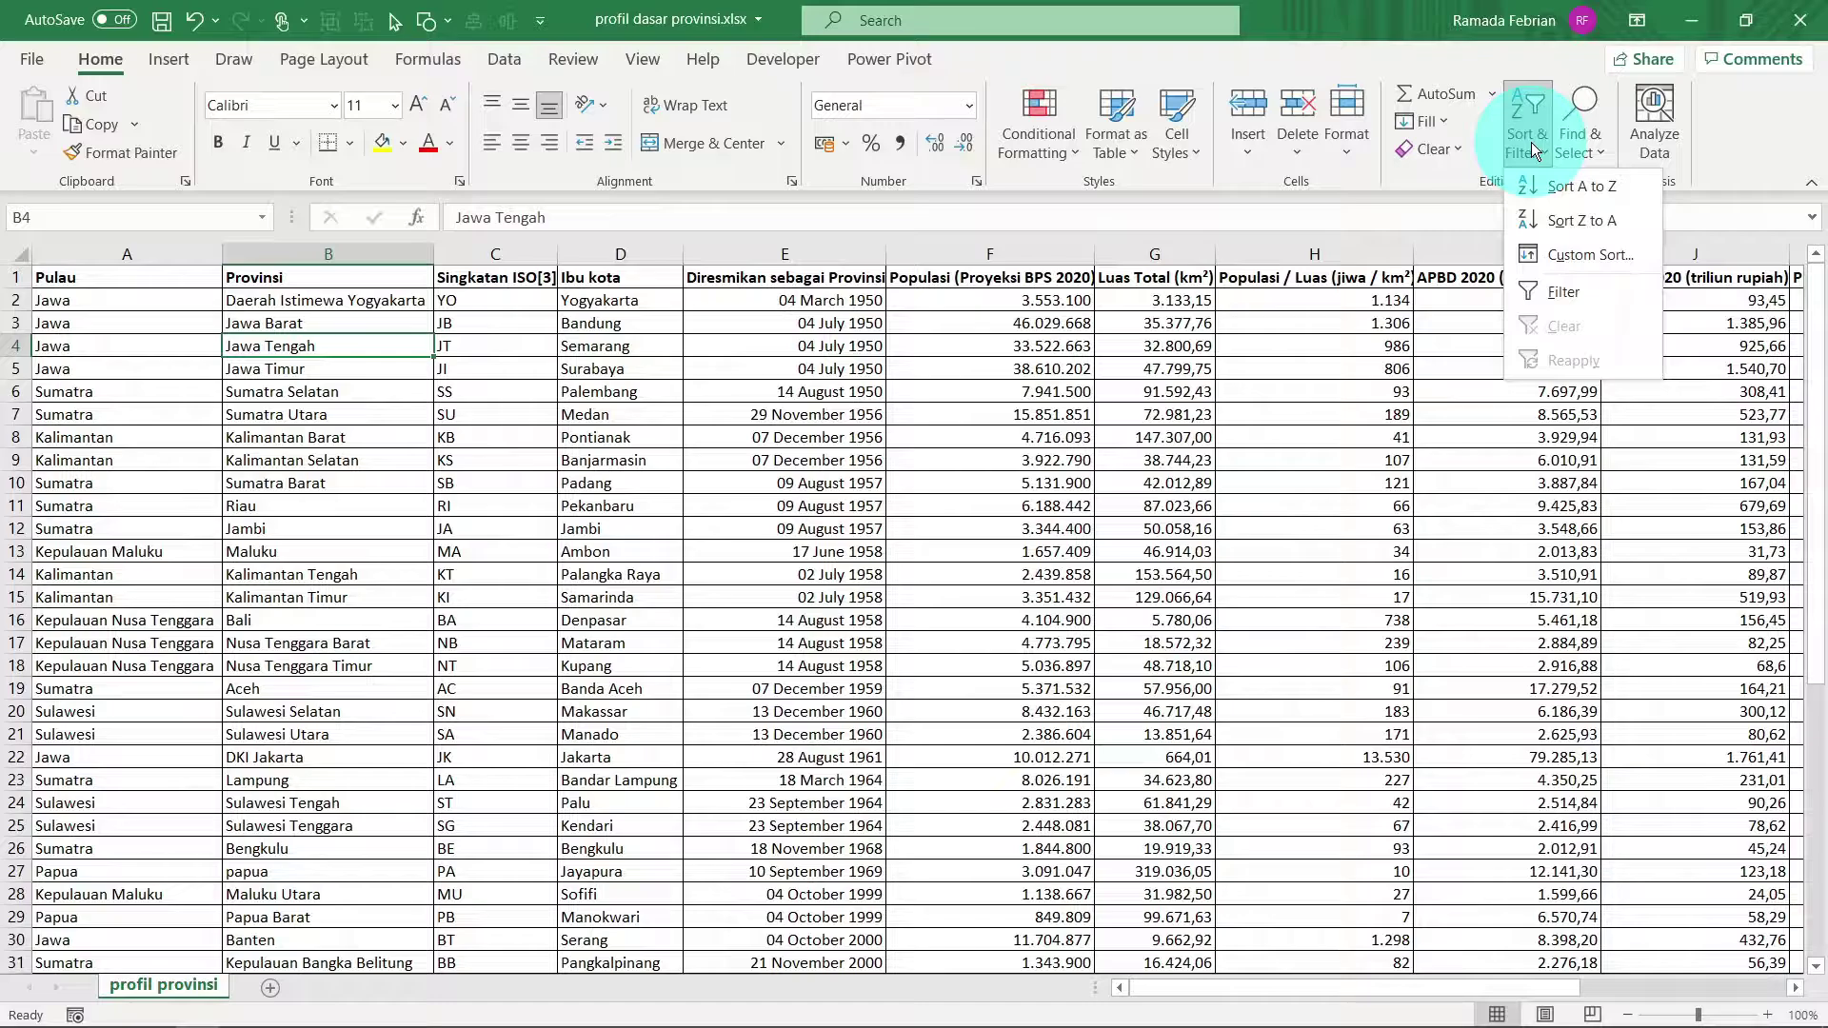
{"action": "left_click", "coordinate": [1557, 185]}
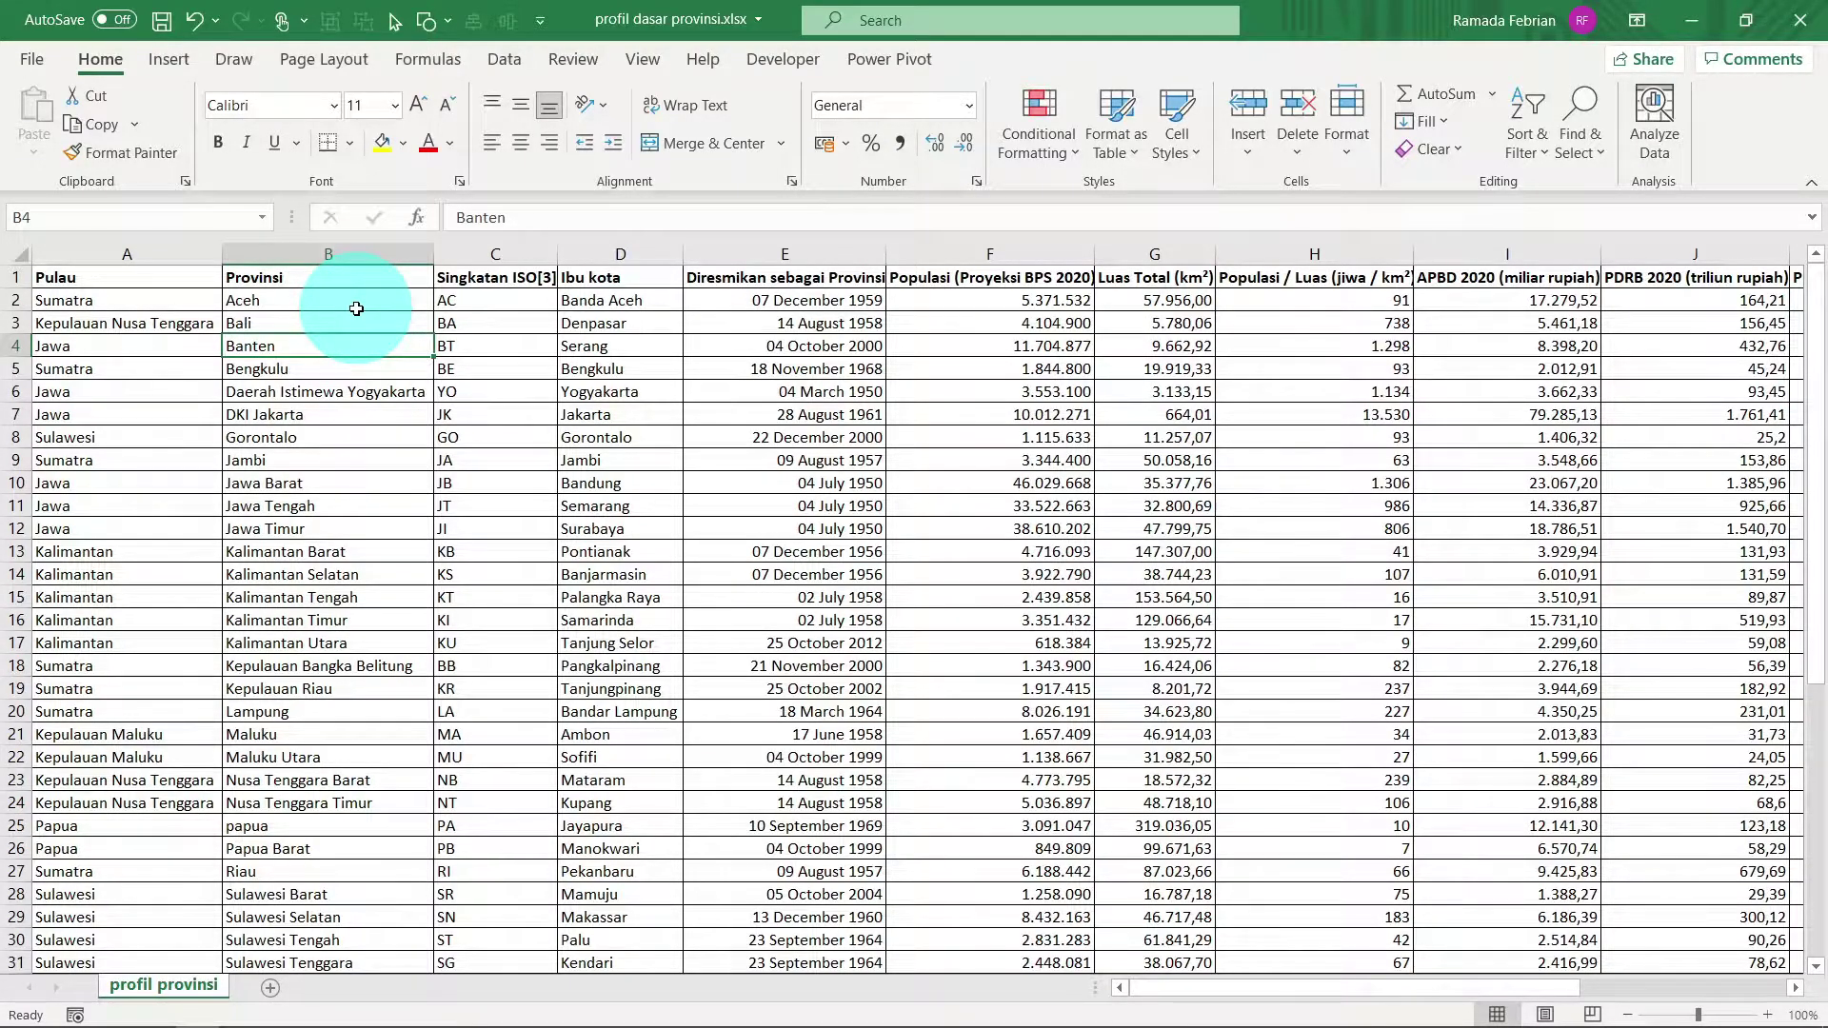
{"action": "scroll", "coordinate": [358, 648], "scroll_direction": "down", "scroll_amount": 4}
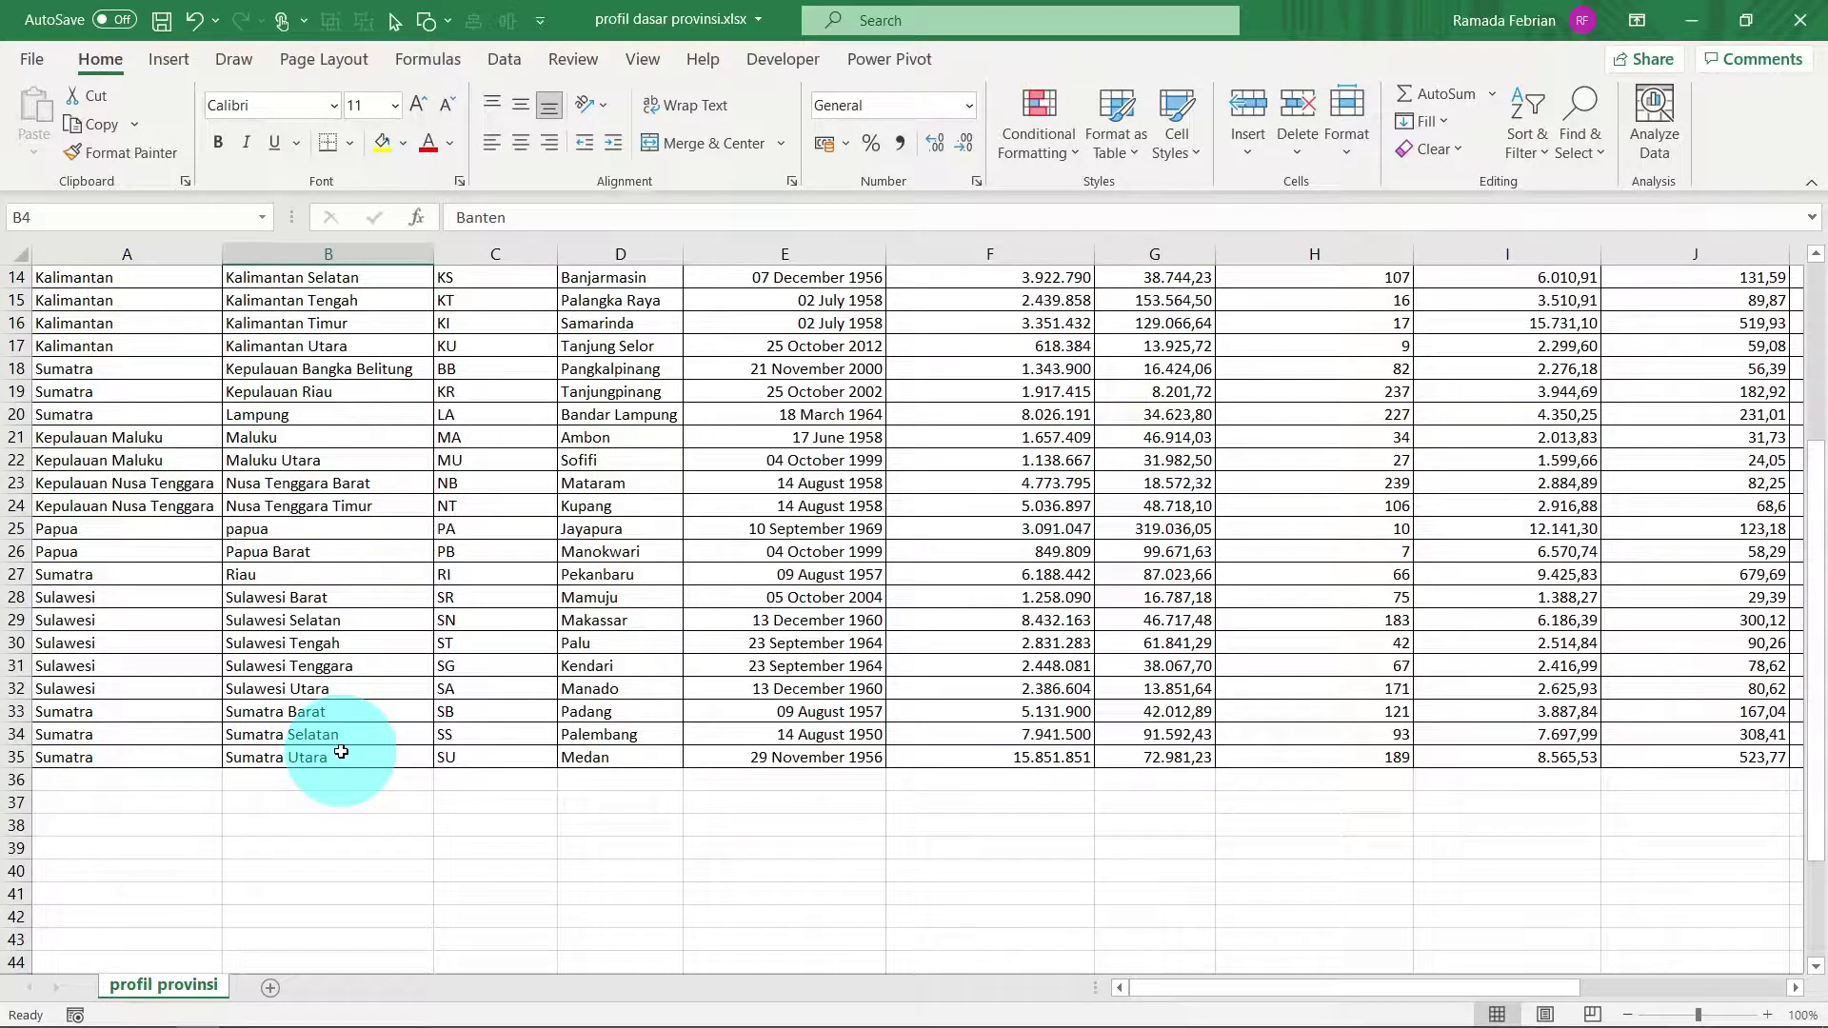
{"action": "scroll", "coordinate": [379, 485], "scroll_direction": "up", "scroll_amount": 4}
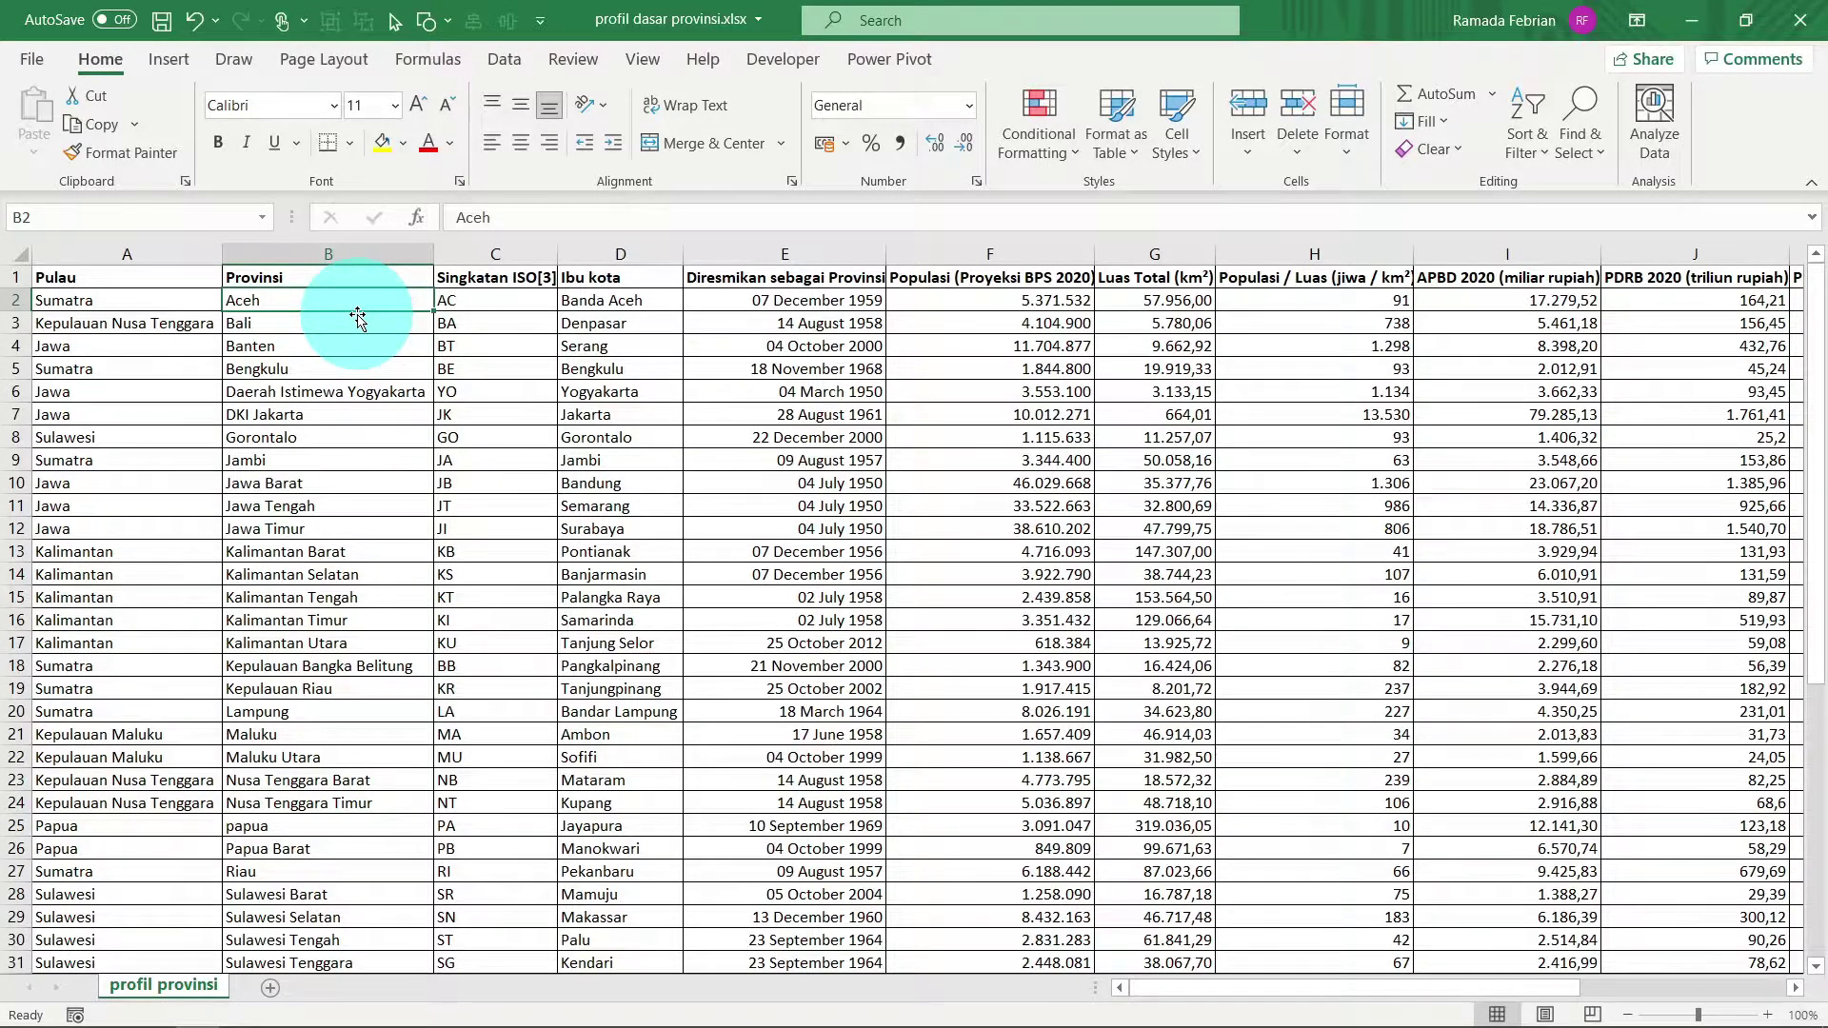
Step: Apply a custom sort to the table by the Pulau column, on cell values in A to Z order
{"action": "key", "text": "Right"}
{"action": "key", "text": "Right"}
{"action": "key", "text": "Right"}
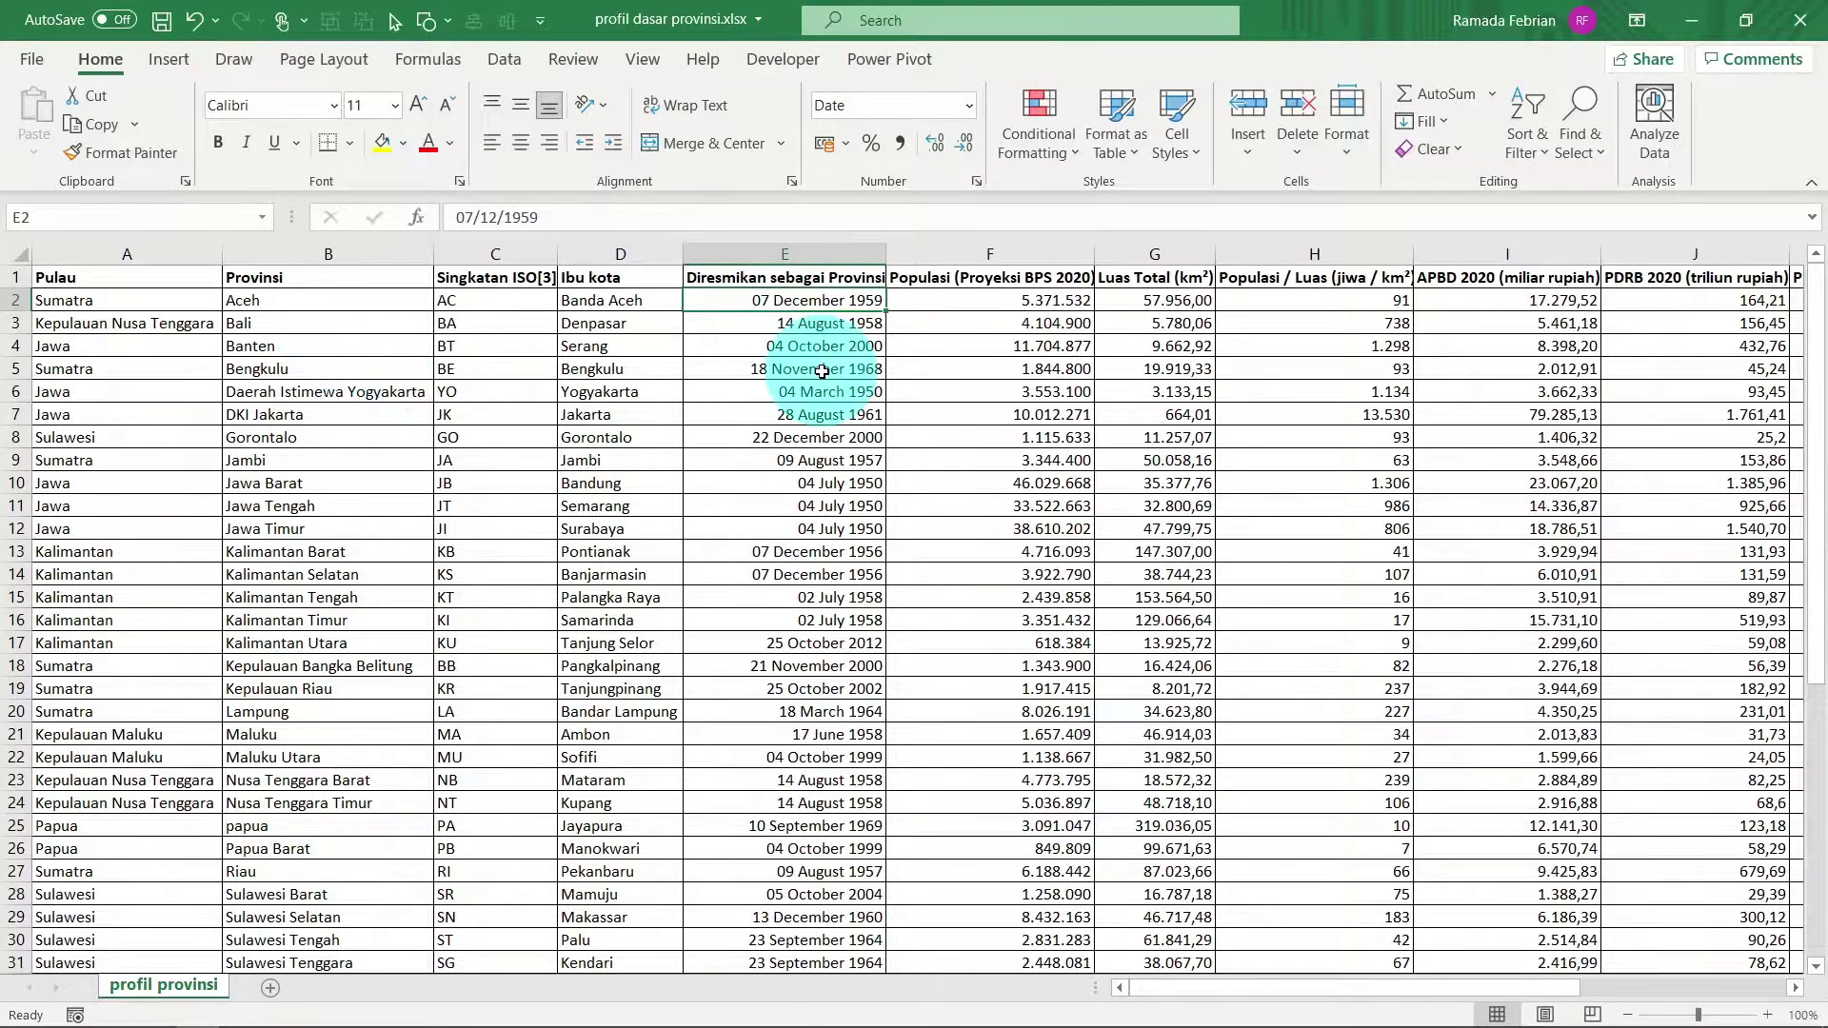
{"action": "left_click", "coordinate": [347, 389]}
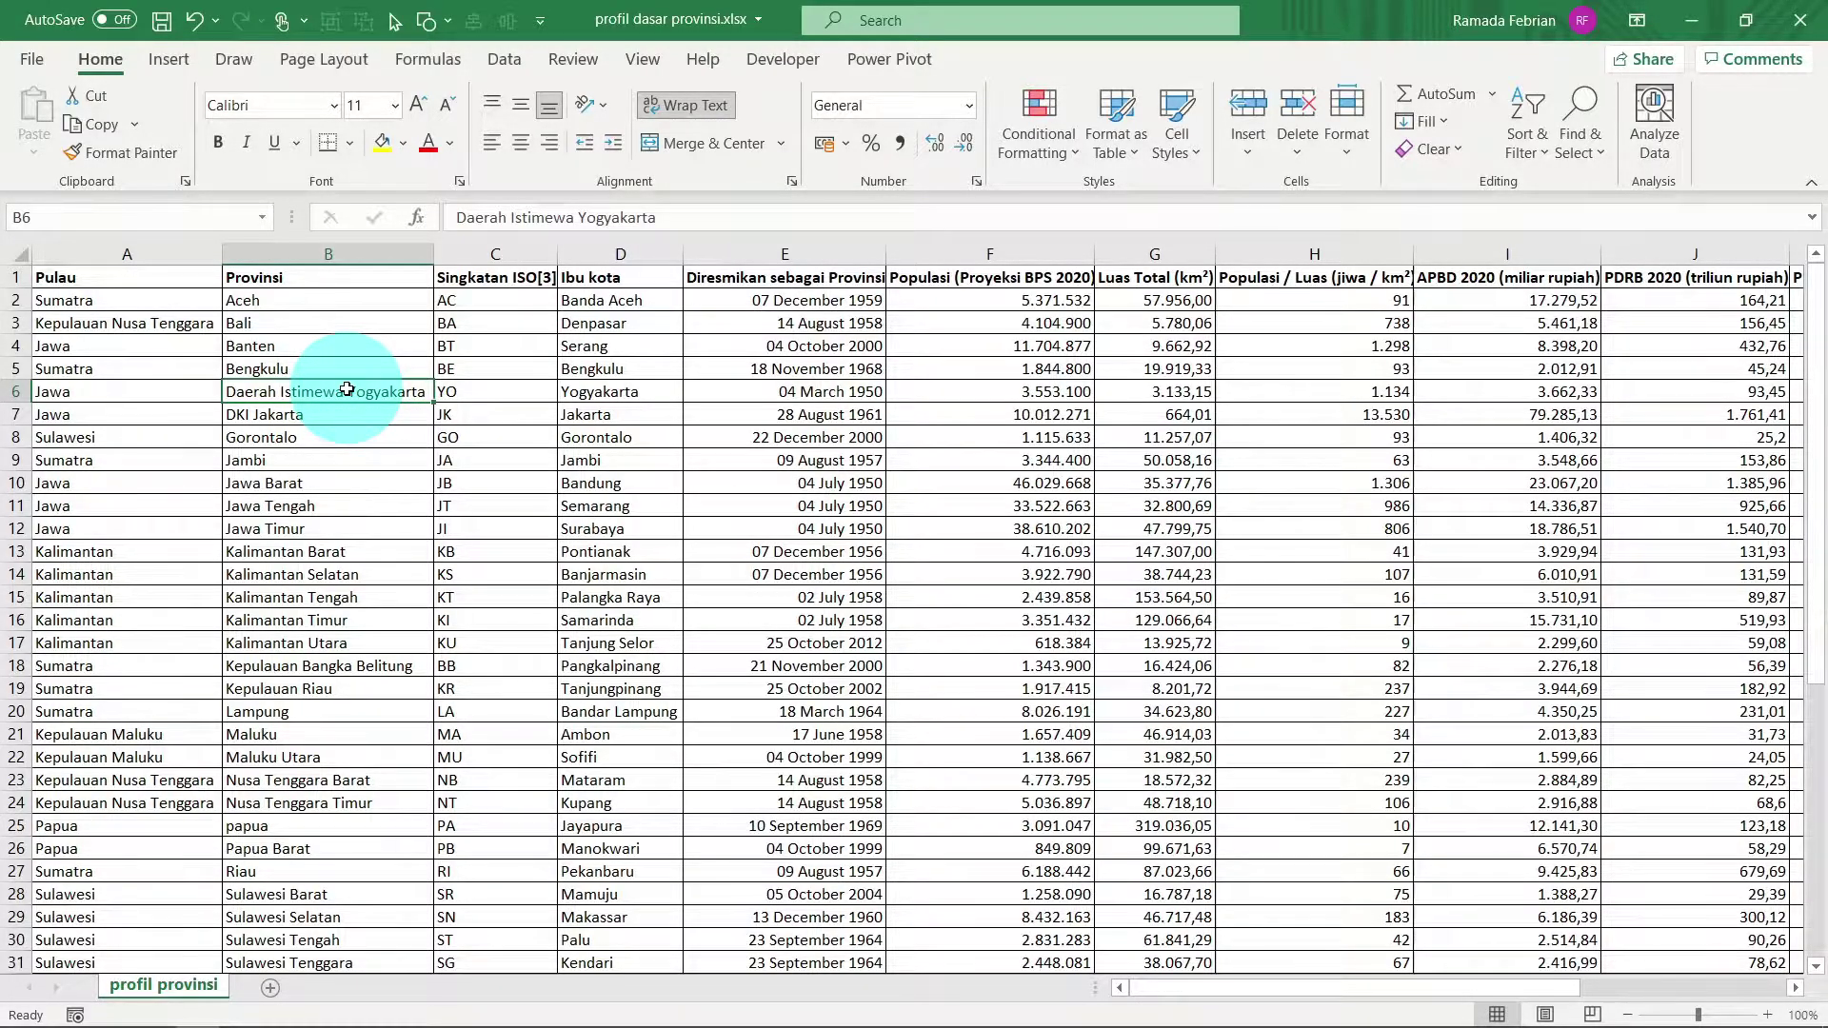
{"action": "left_click", "coordinate": [162, 370]}
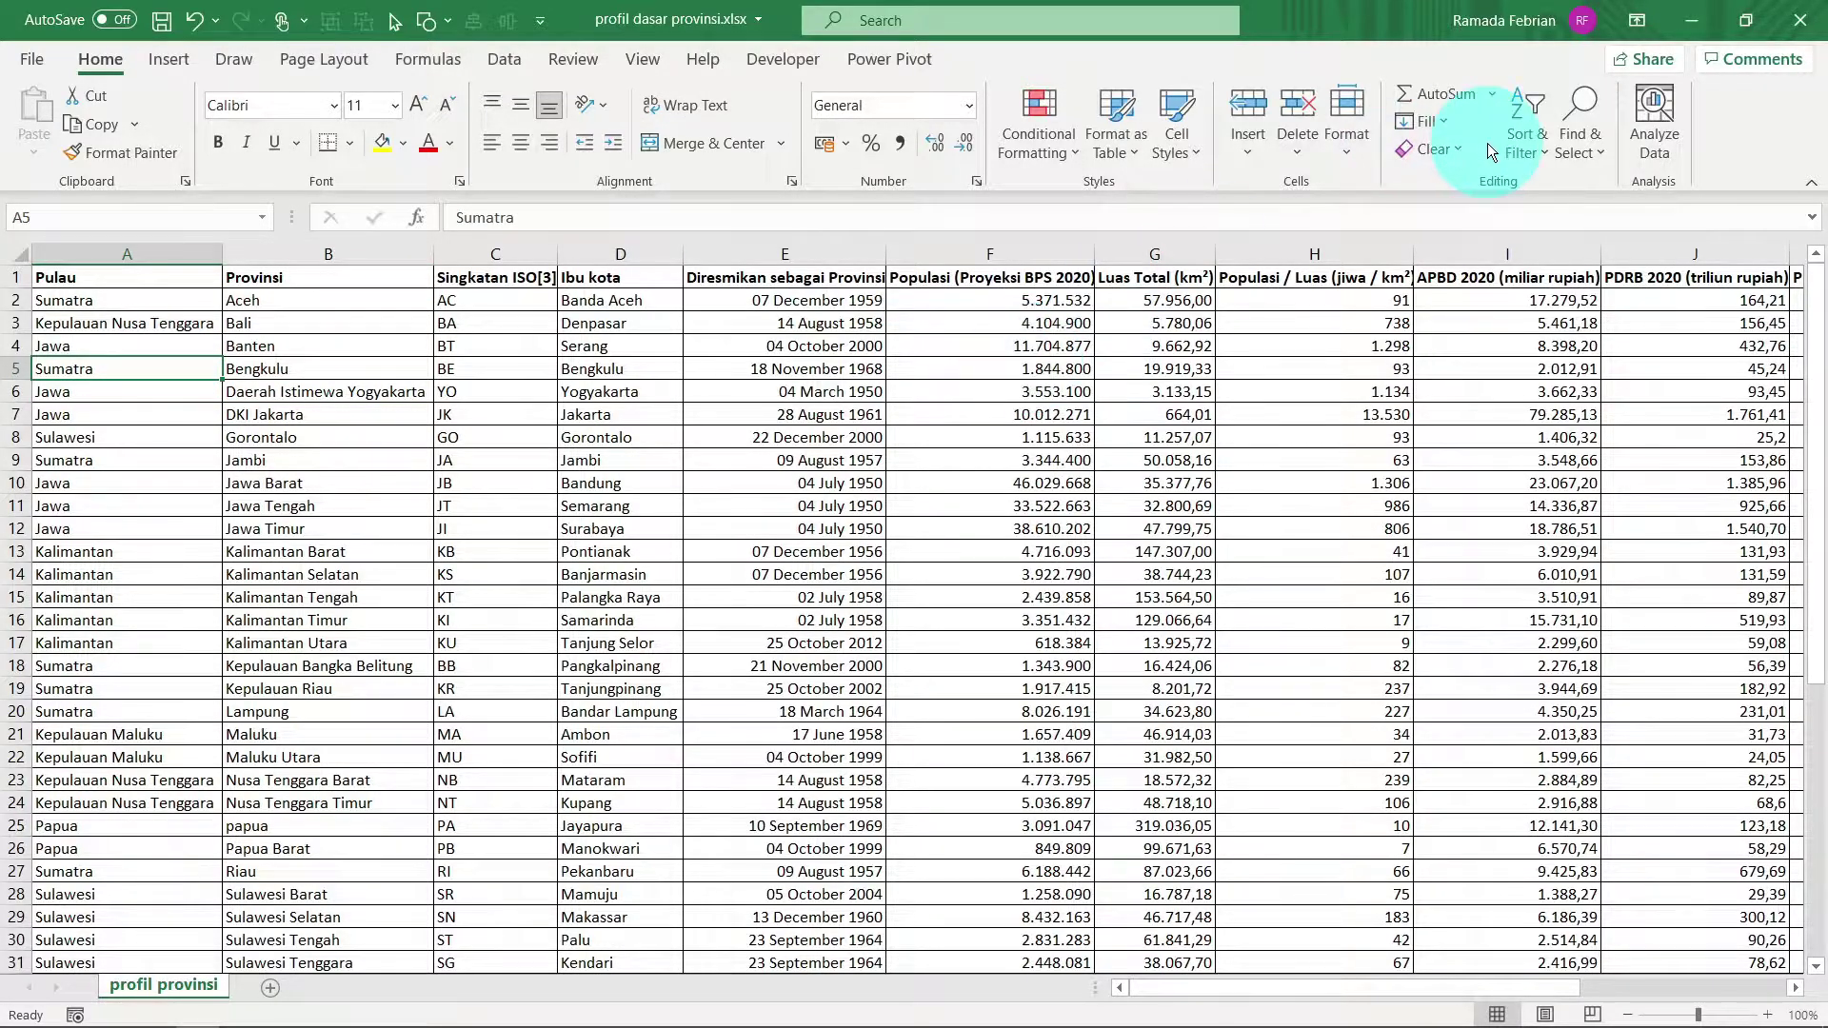
{"action": "left_click", "coordinate": [1521, 129]}
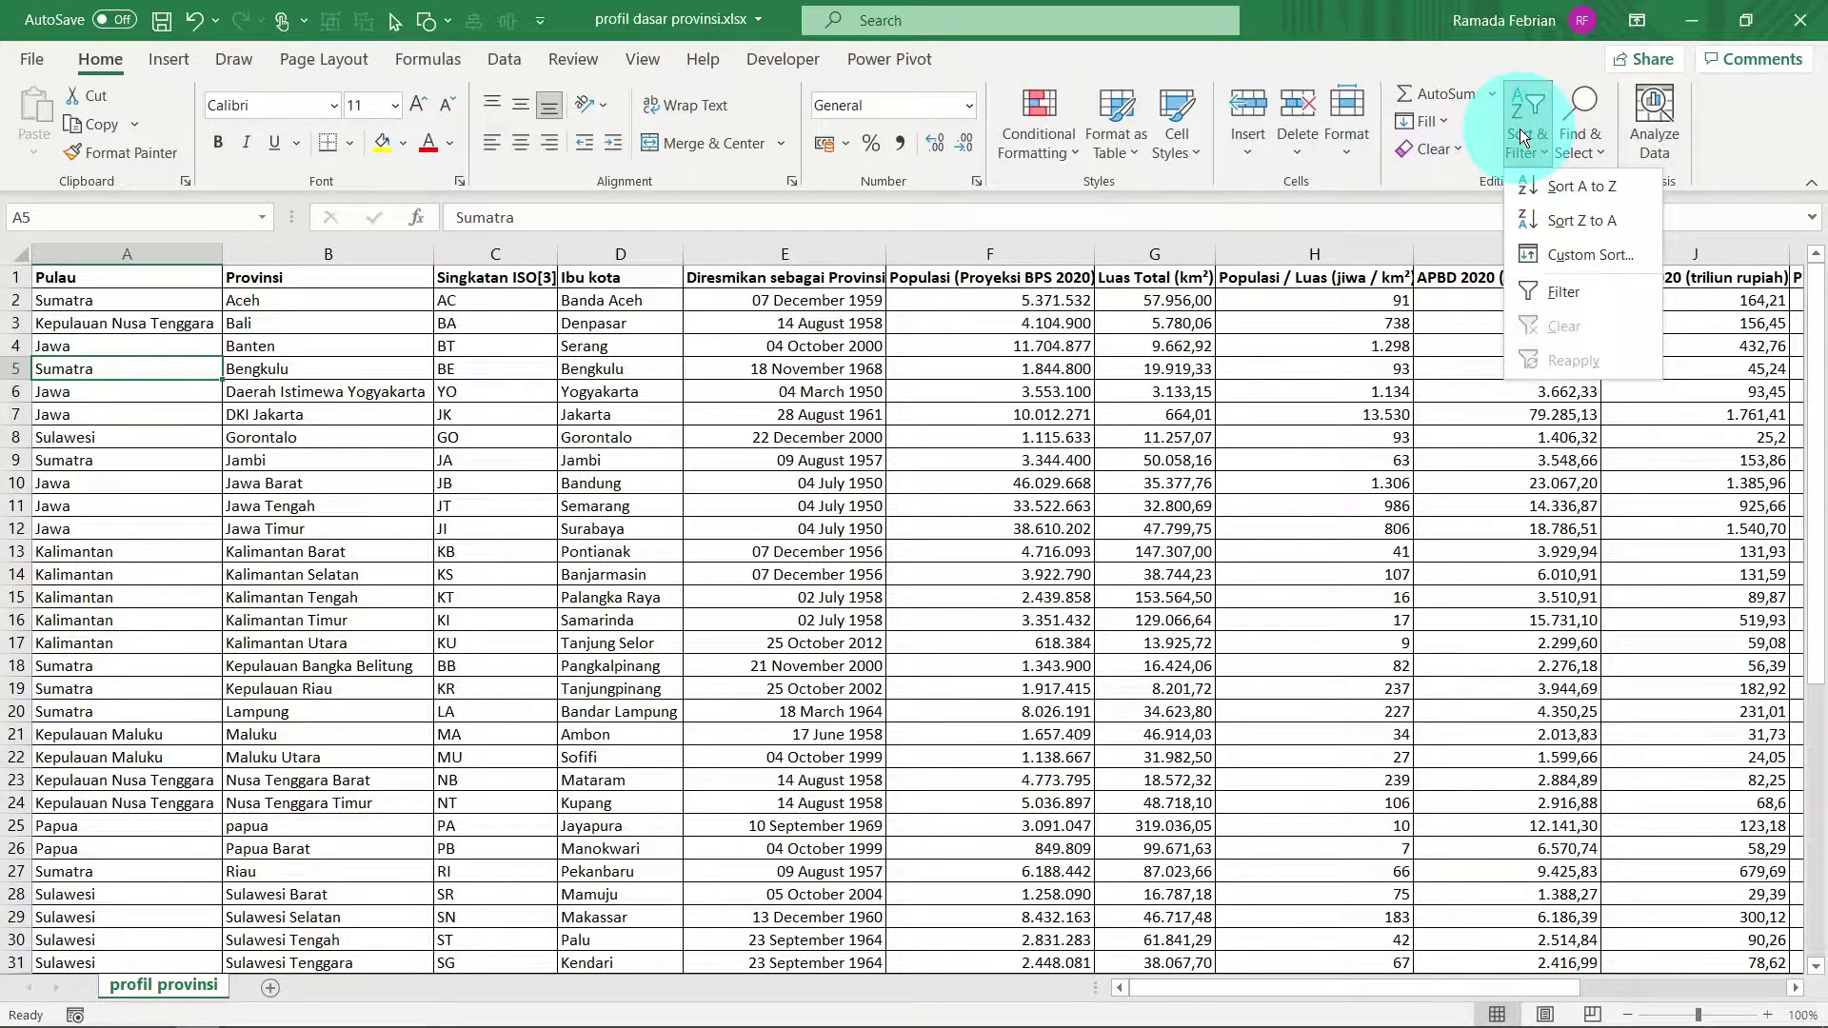
{"action": "left_click", "coordinate": [1579, 253]}
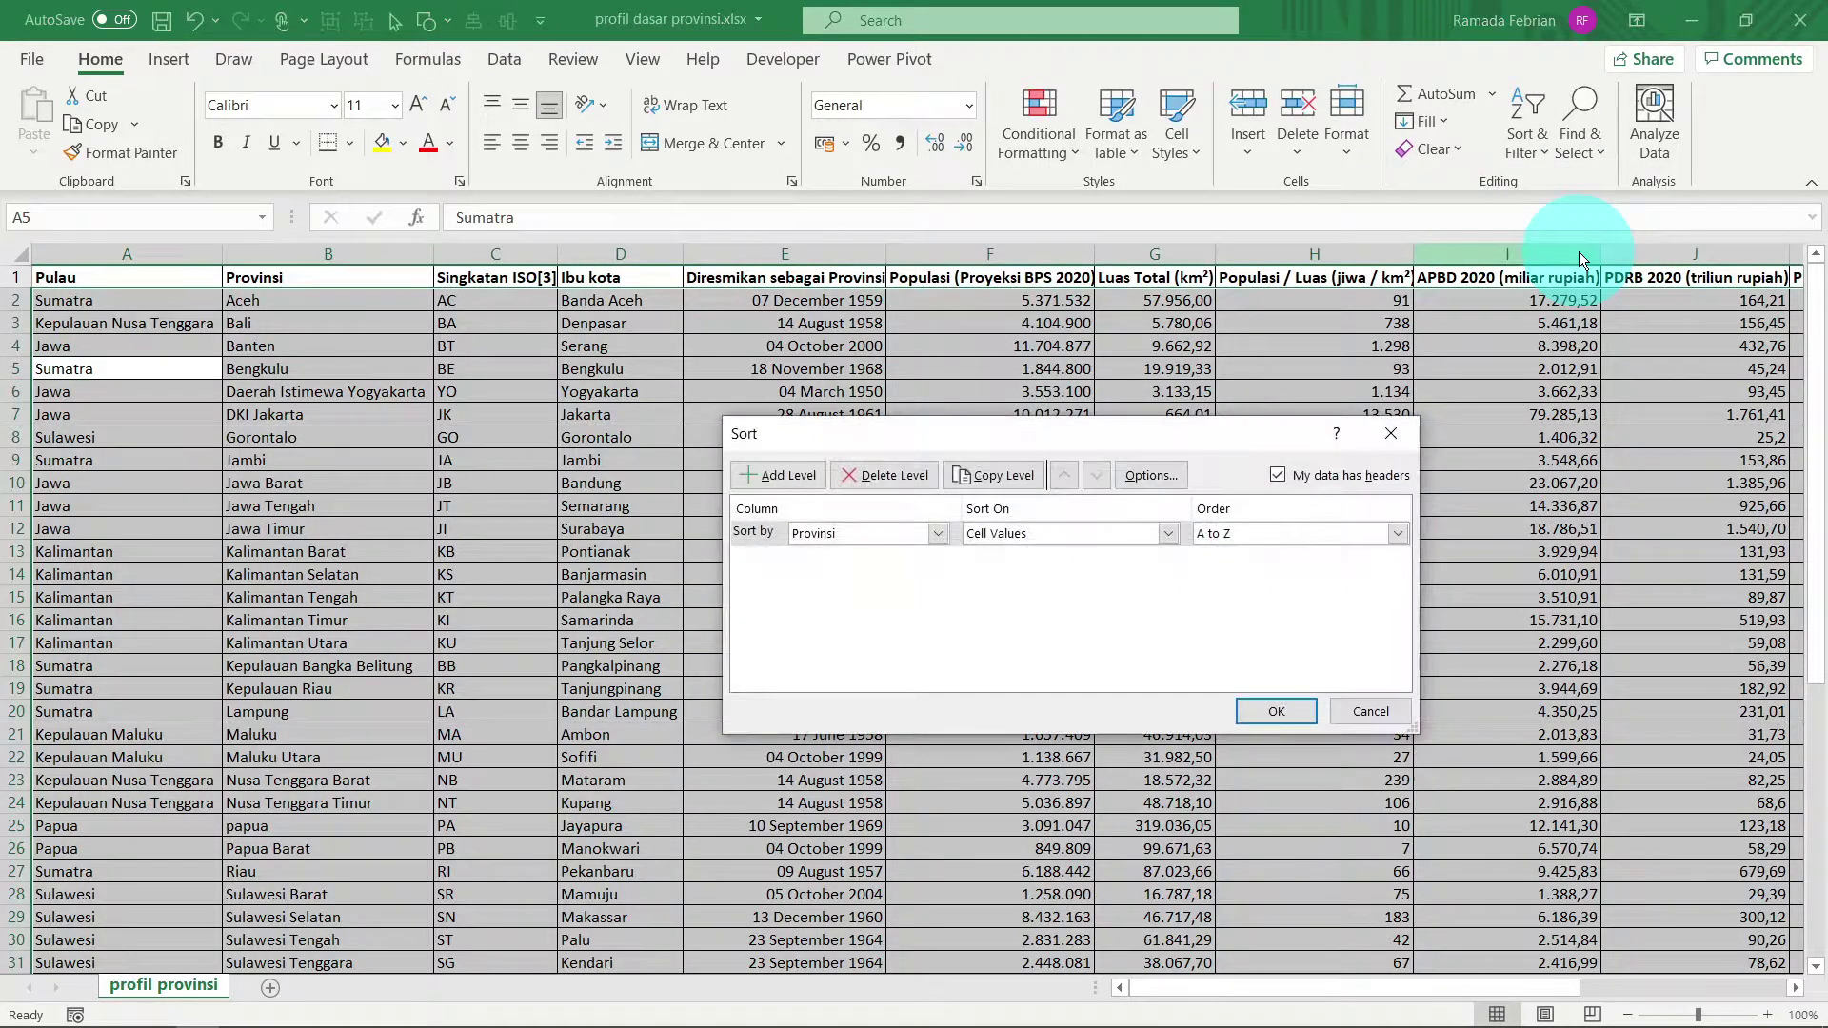
{"action": "left_click", "coordinate": [939, 534]}
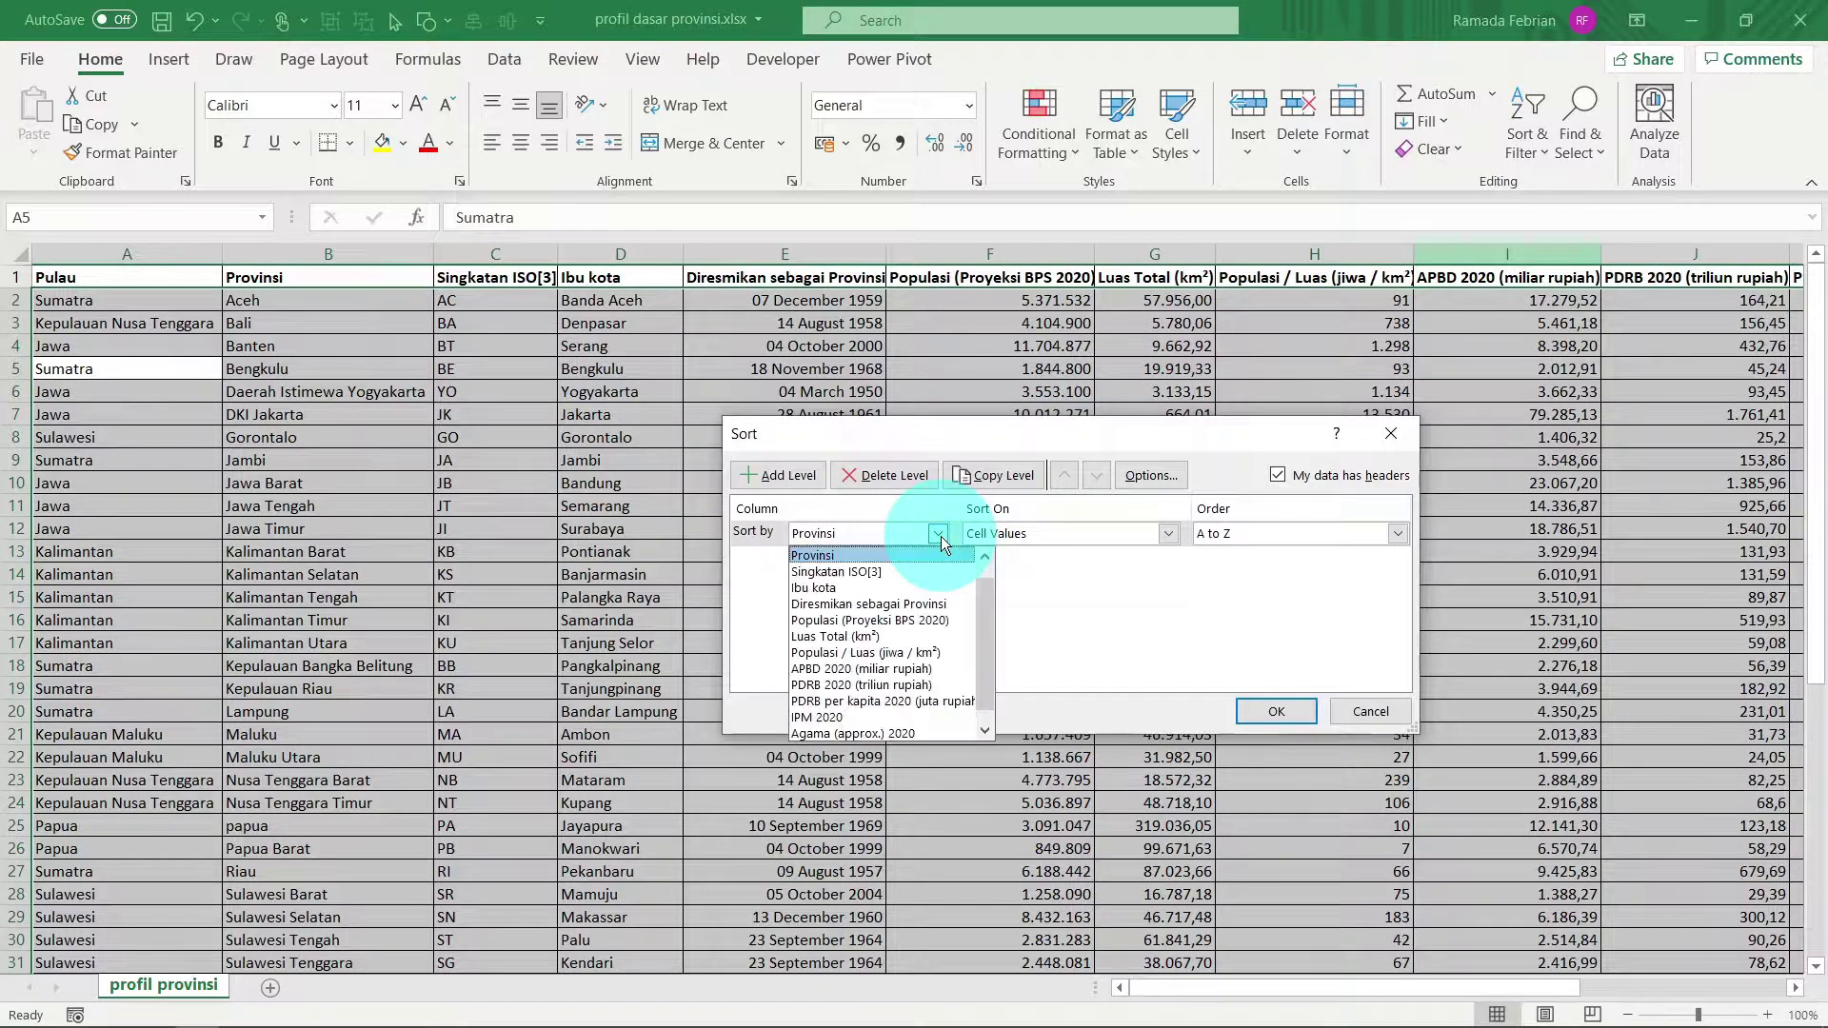
{"action": "left_click_drag", "start_coordinate": [984, 592], "coordinate": [986, 567]}
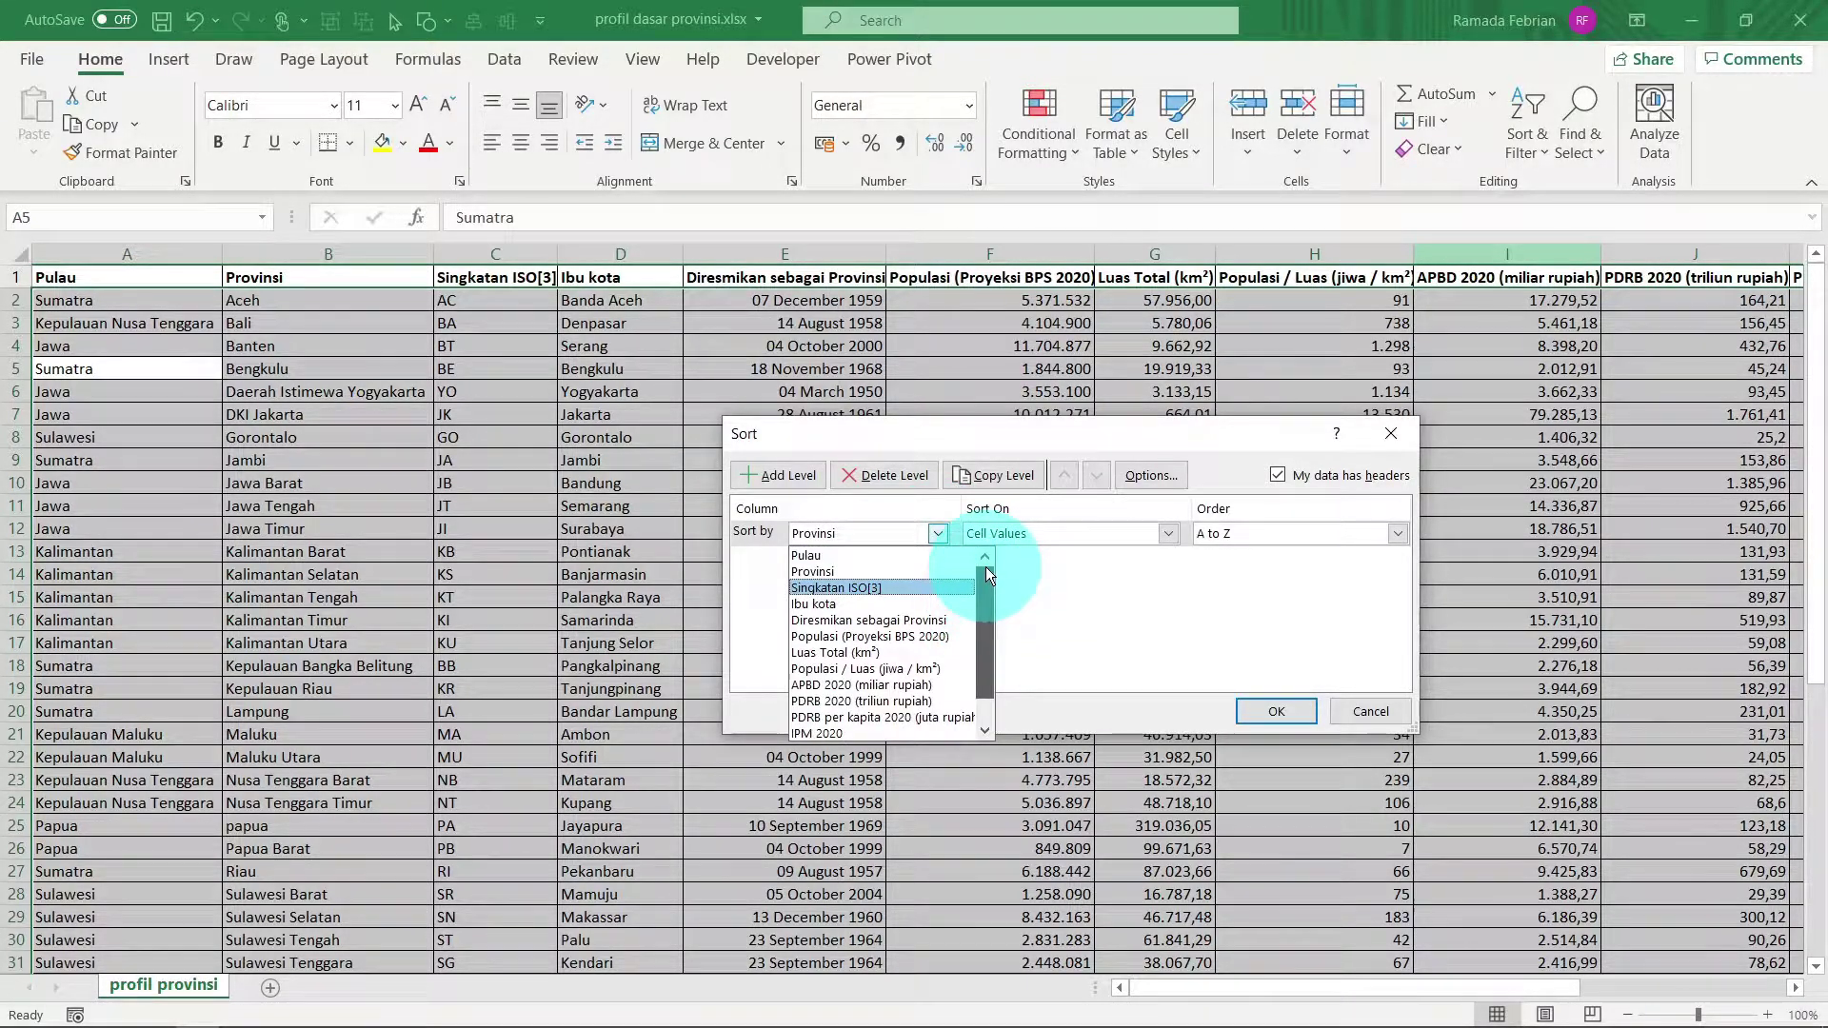
{"action": "left_click", "coordinate": [842, 554]}
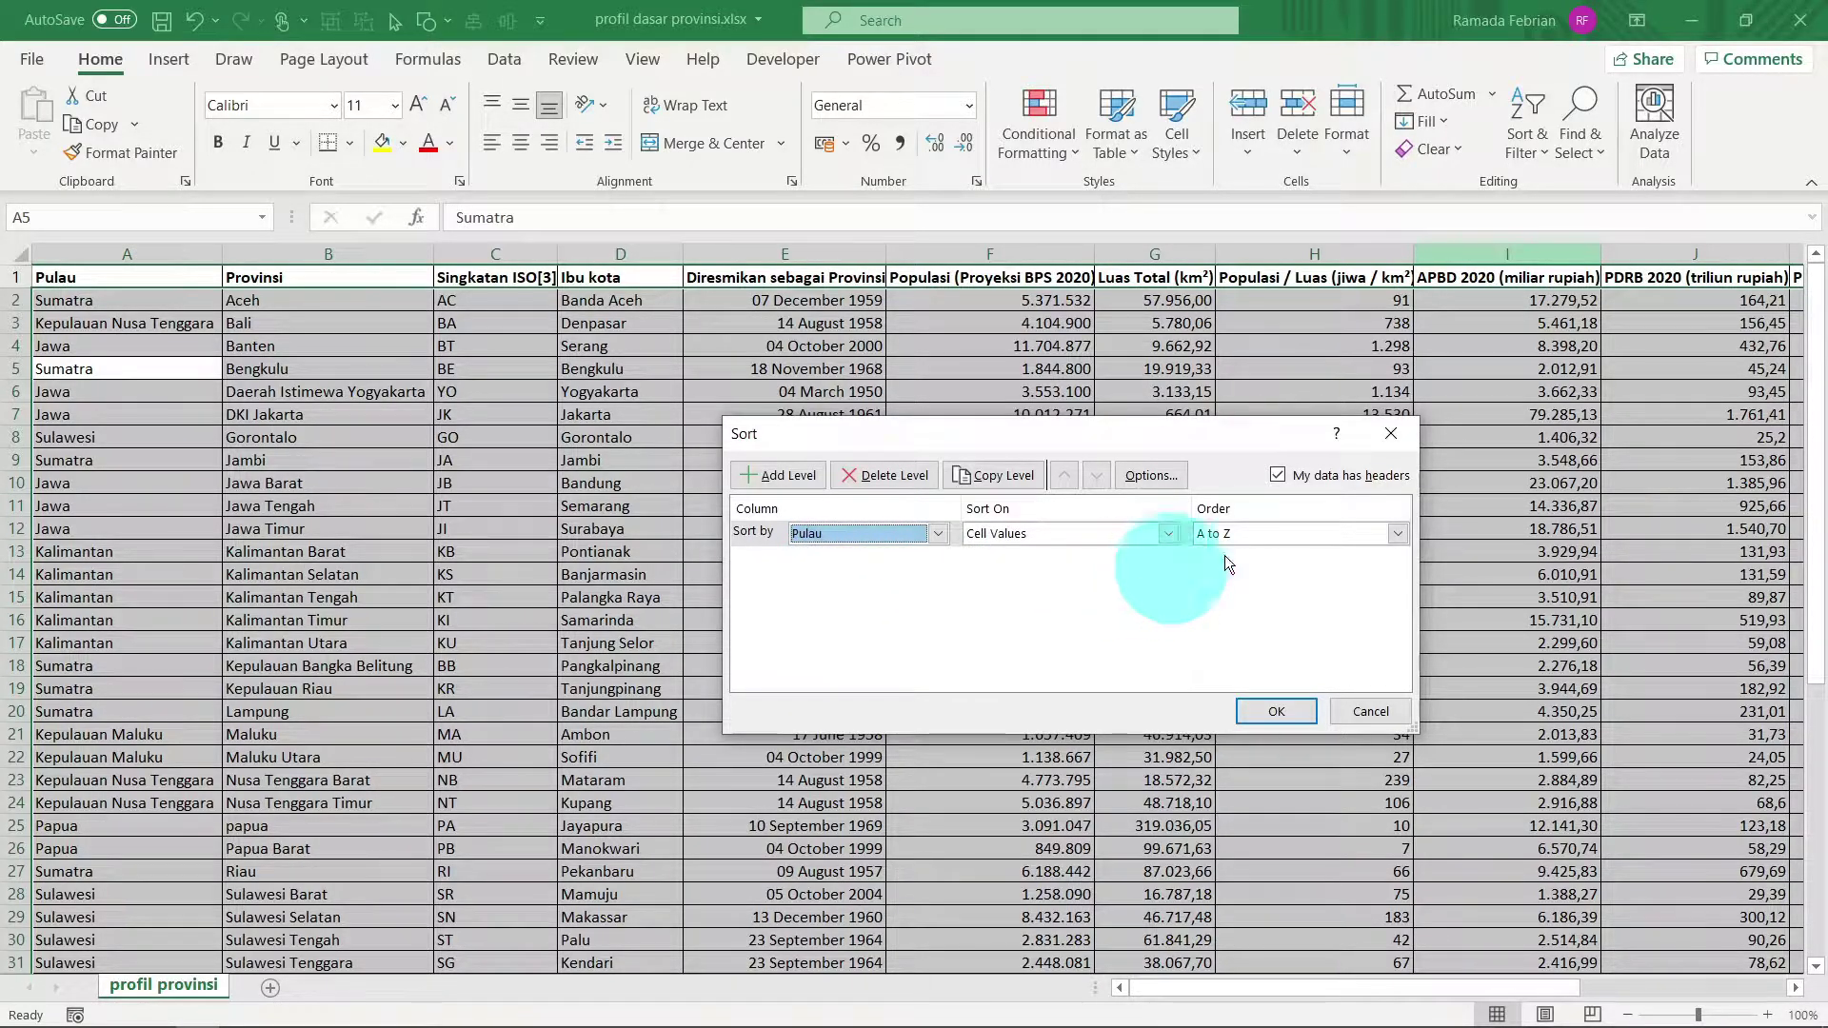
{"action": "left_click", "coordinate": [1274, 712]}
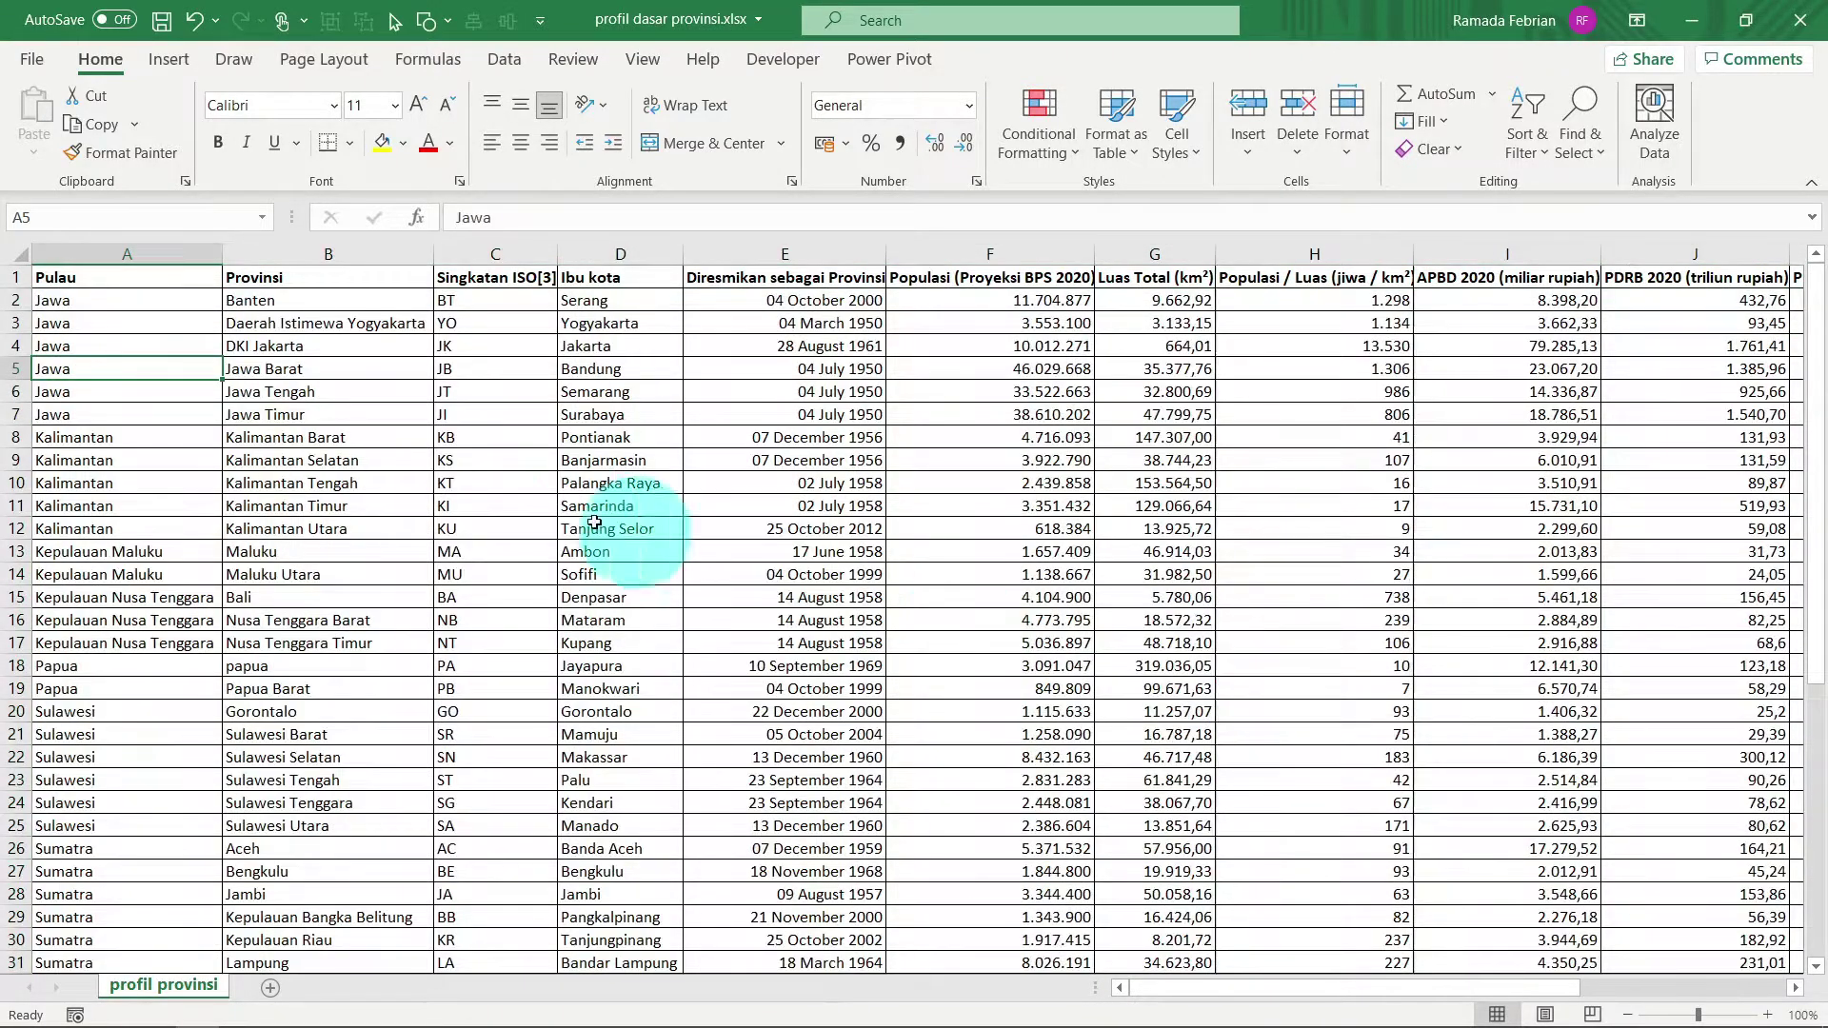
Step: Apply a two-level custom sort by Pulau from A to Z, then by Diresmikan sebagai Provinsi from oldest to newest
{"action": "left_click", "coordinate": [171, 367]}
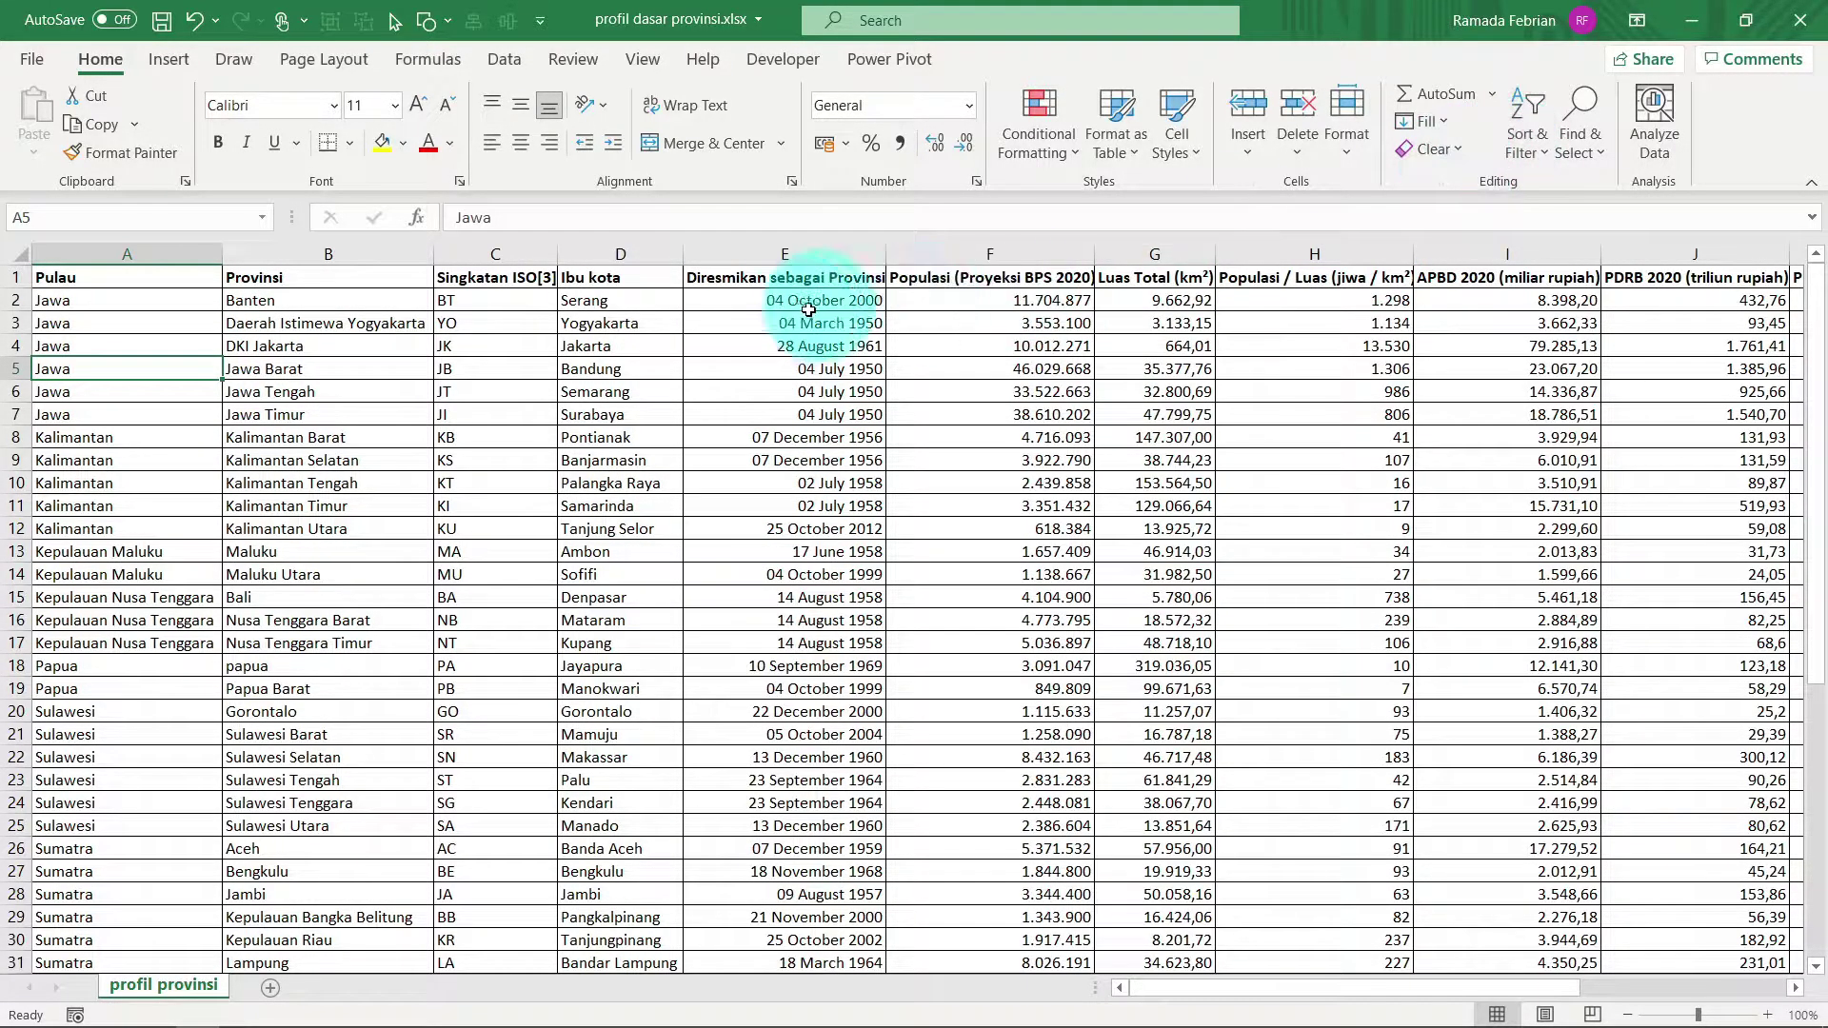
{"action": "left_click", "coordinate": [783, 327]}
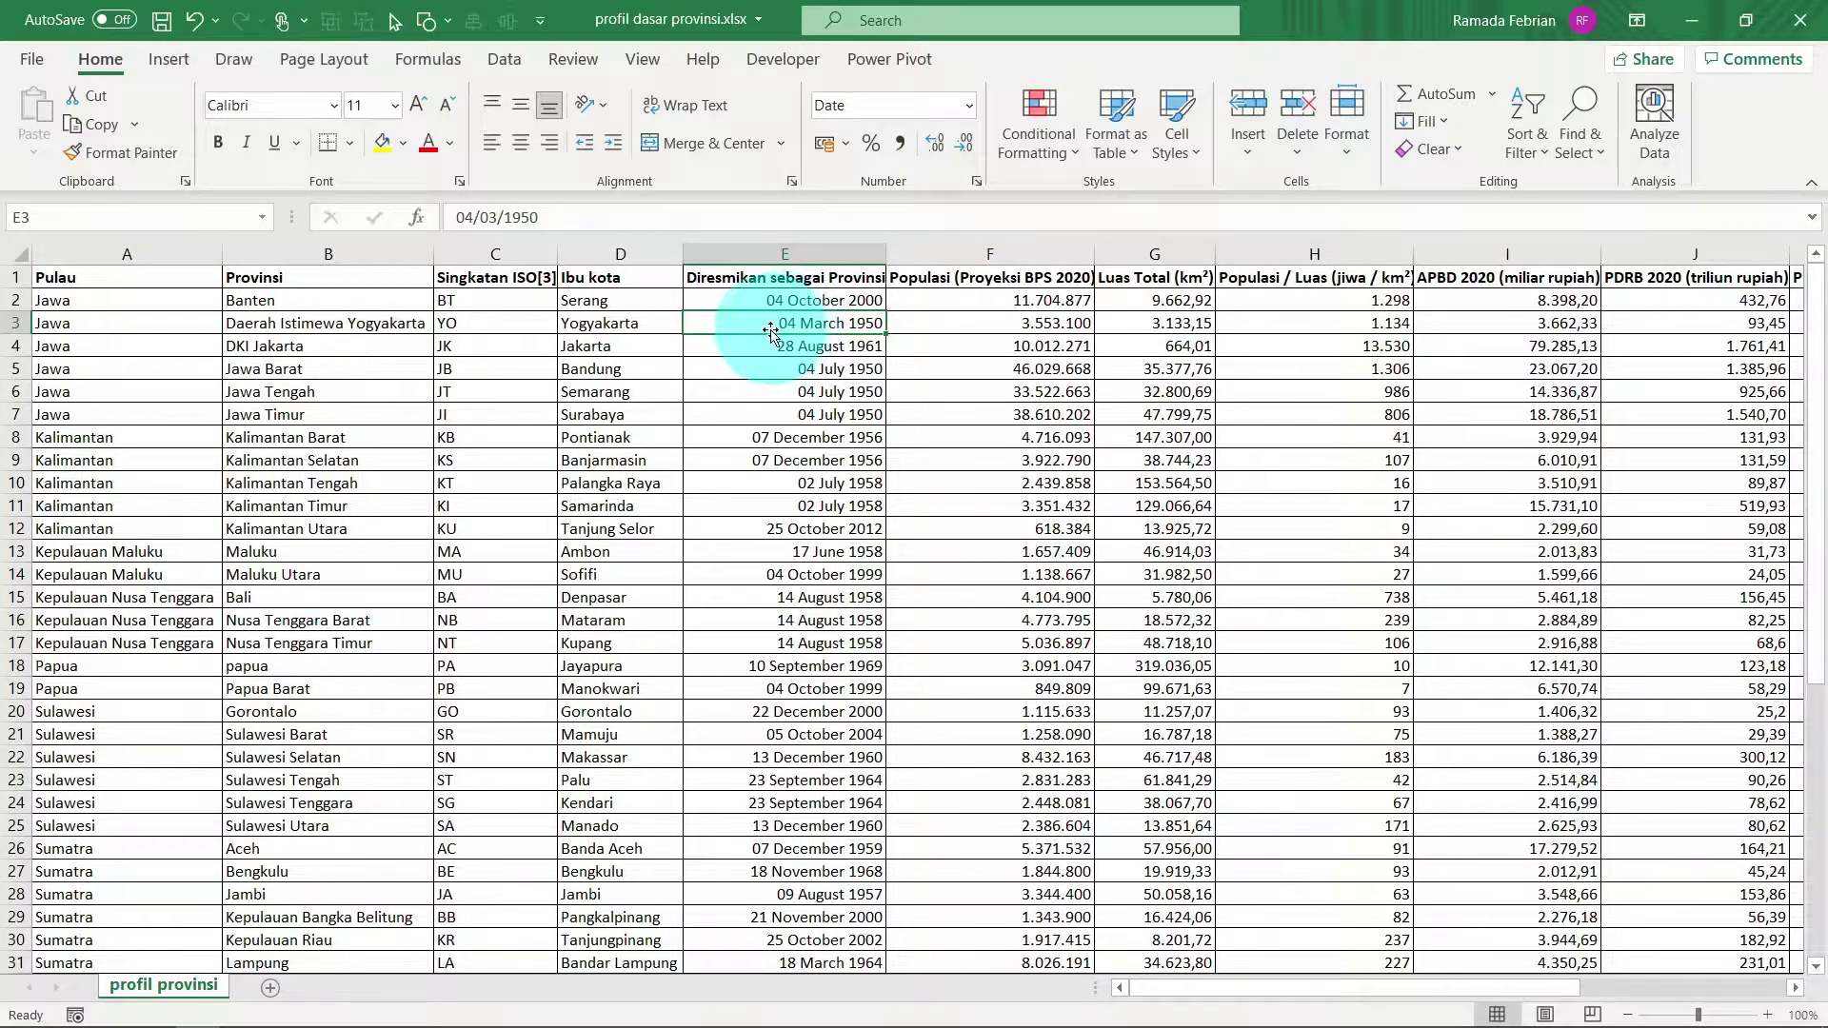
{"action": "left_click", "coordinate": [1517, 141]}
{"action": "left_click", "coordinate": [972, 363]}
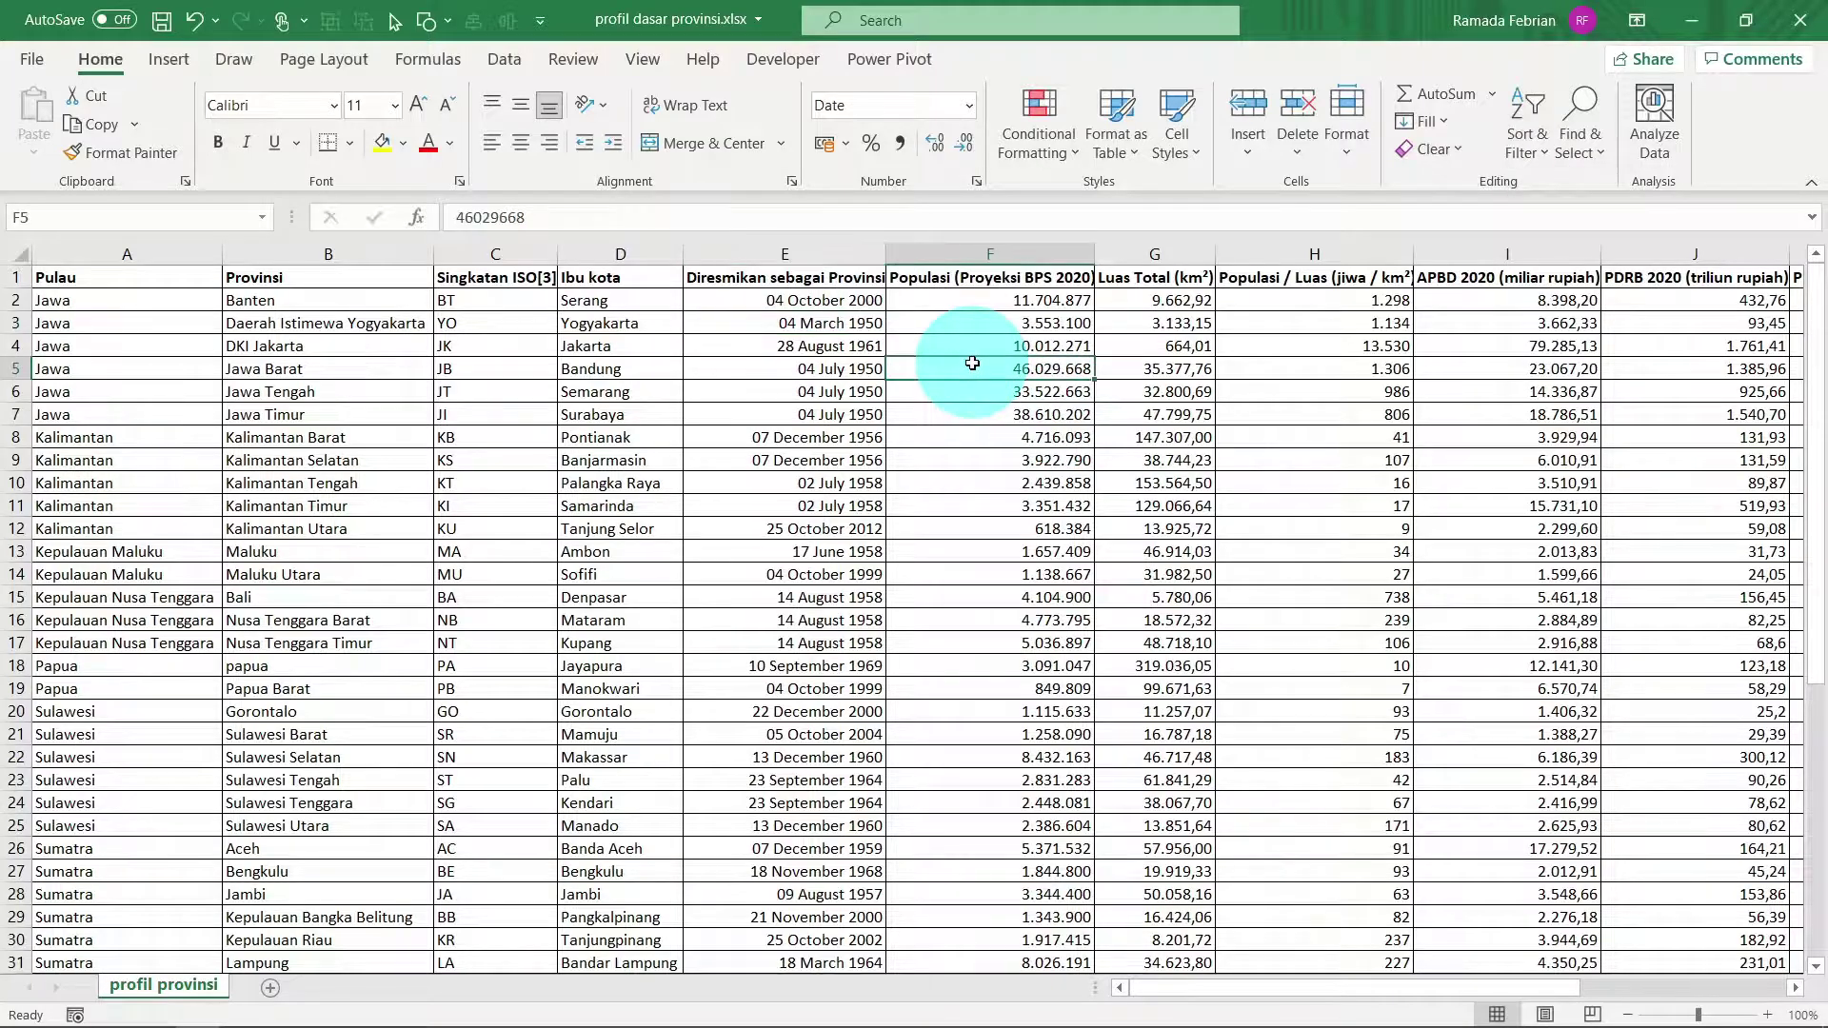
{"action": "left_click", "coordinate": [1527, 145]}
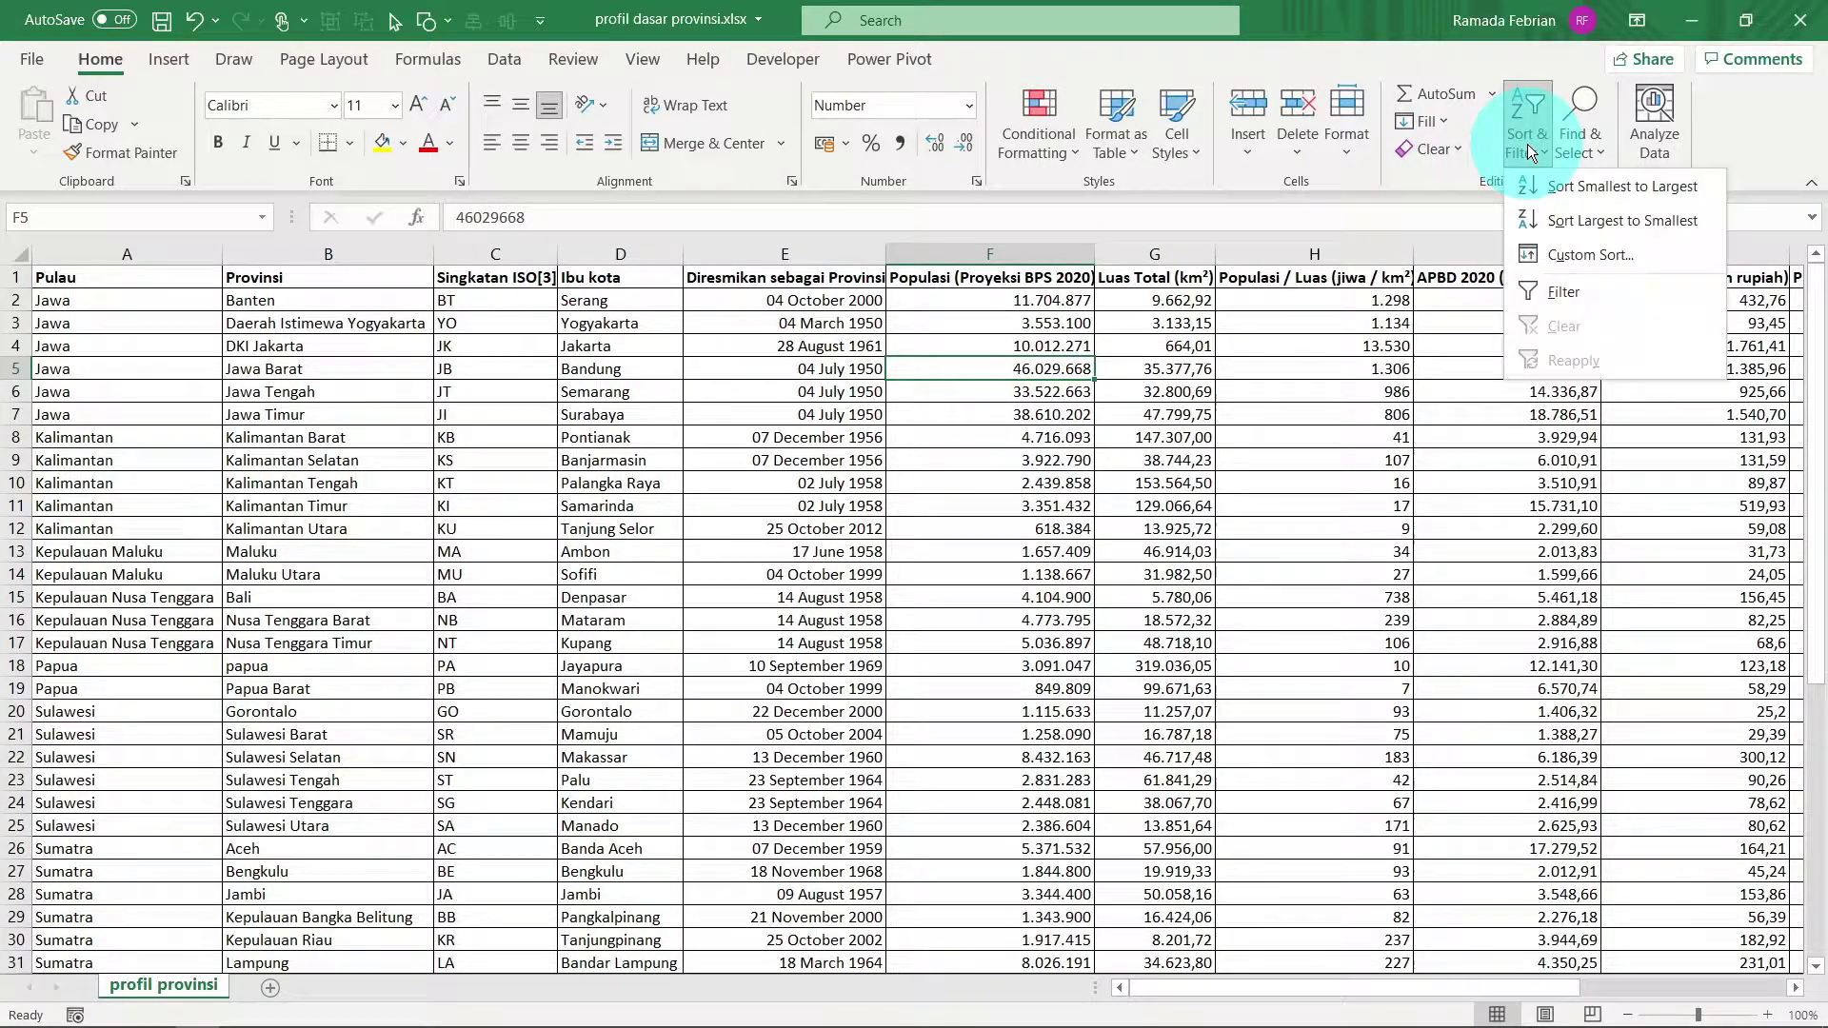
{"action": "left_click", "coordinate": [1625, 249]}
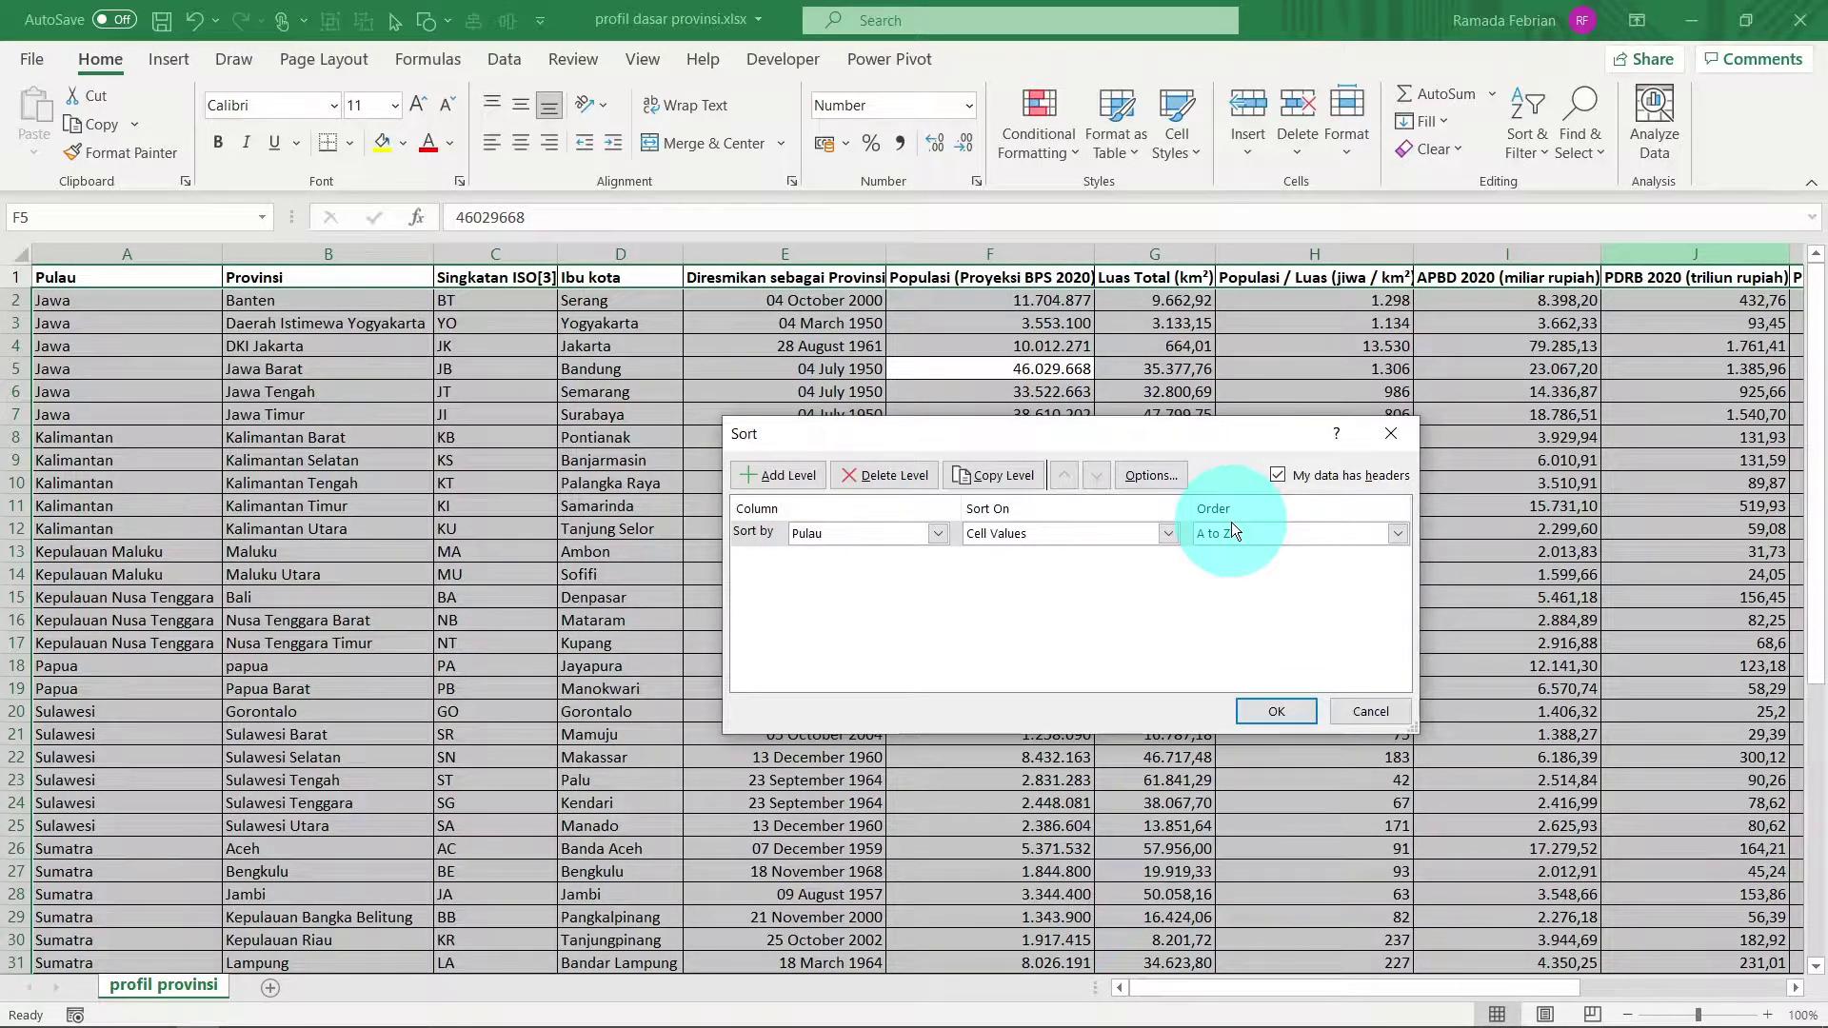
{"action": "left_click", "coordinate": [769, 477]}
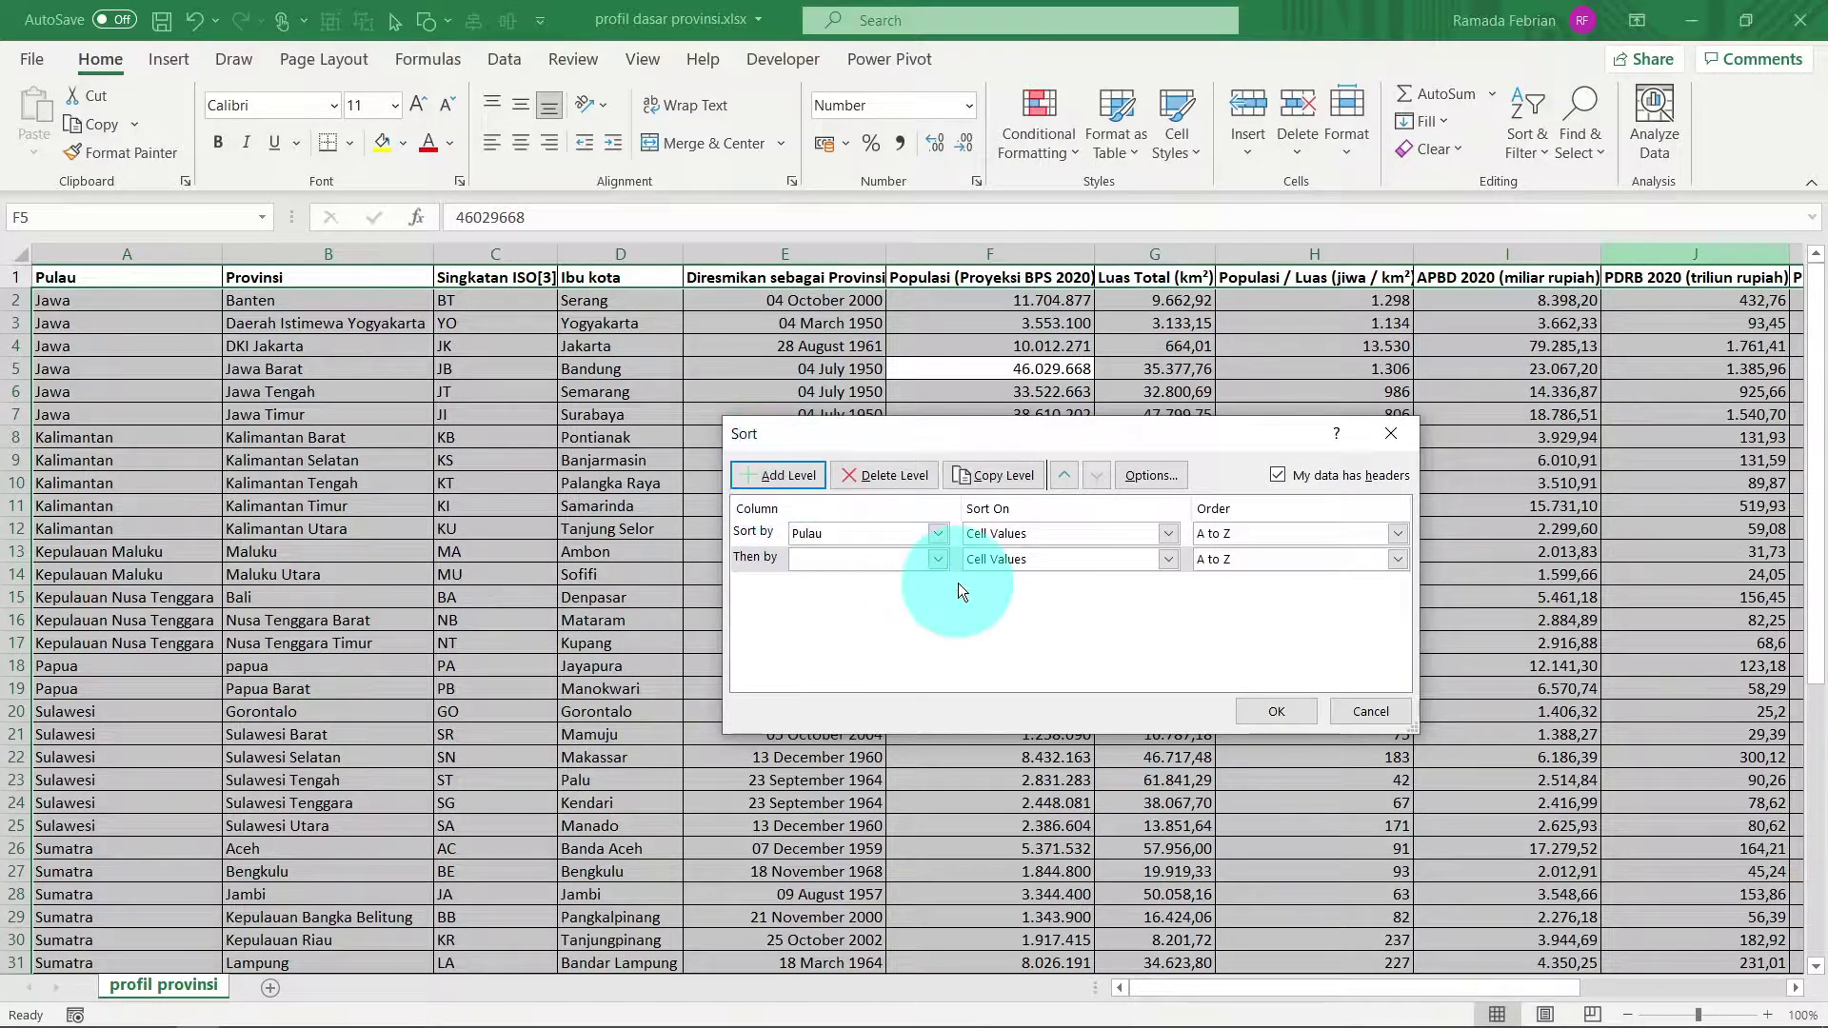
{"action": "left_click", "coordinate": [936, 561]}
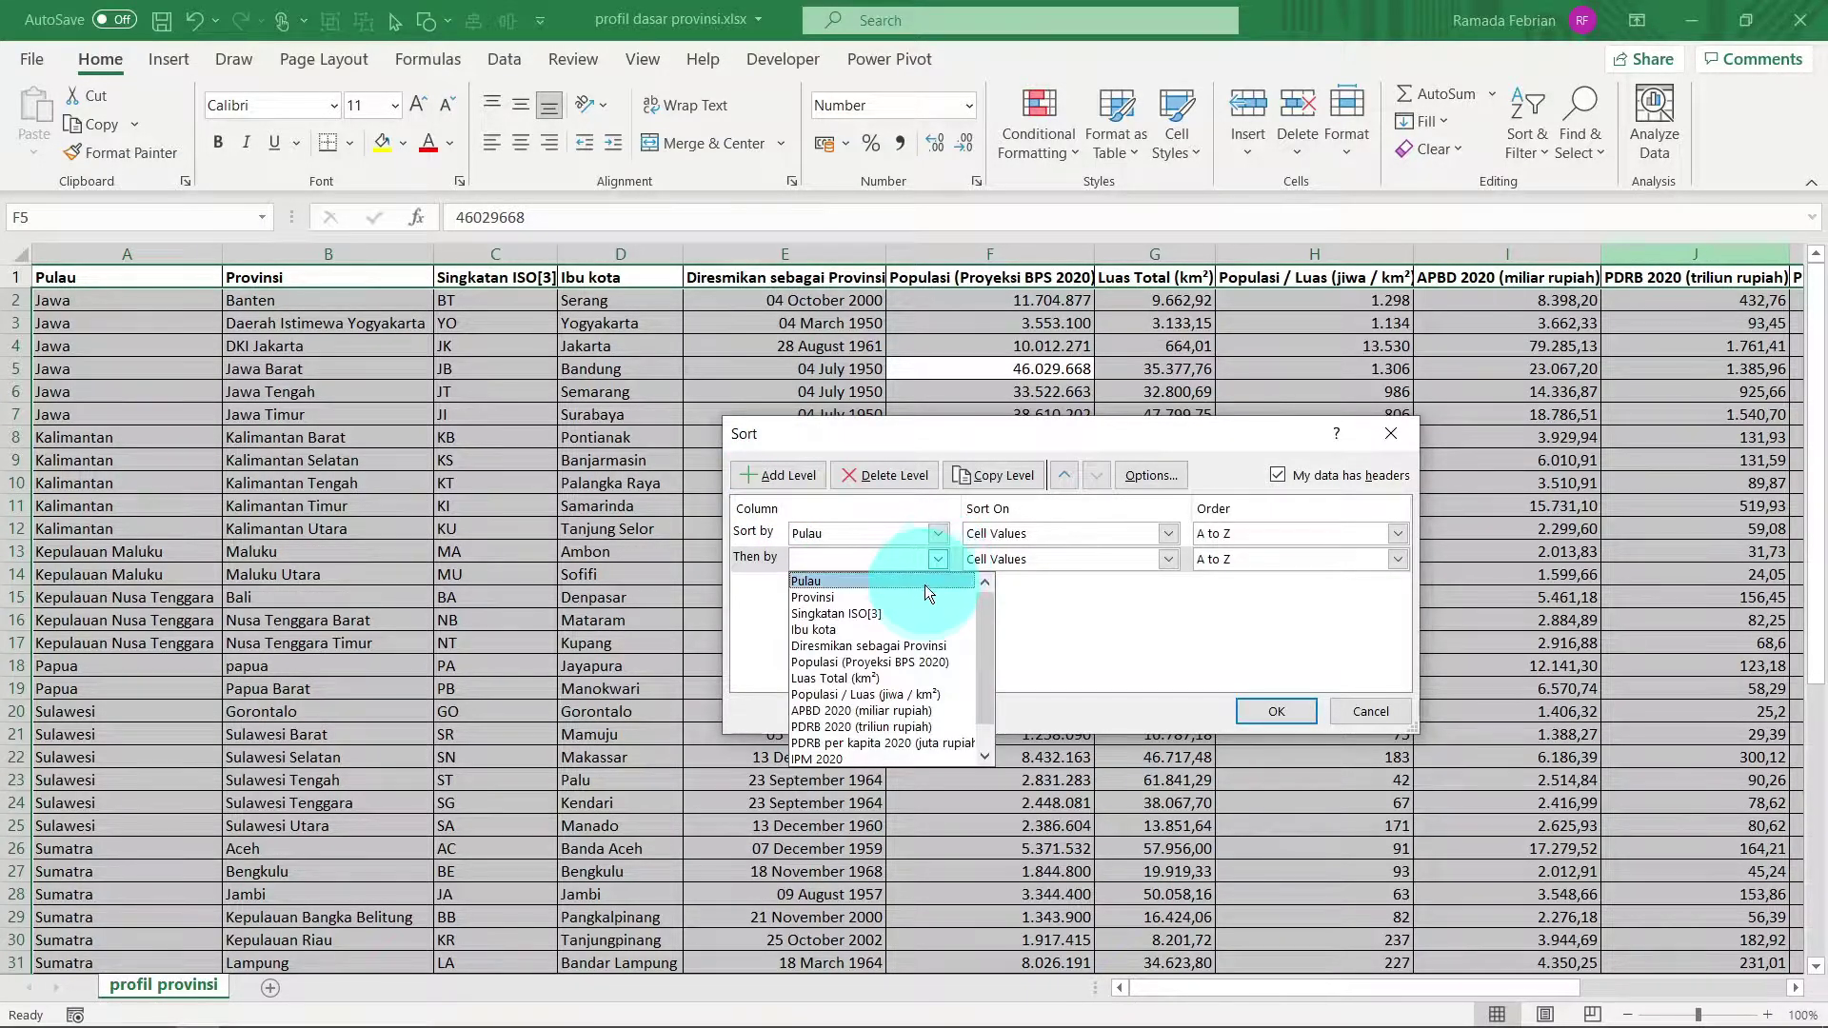
{"action": "left_click", "coordinate": [903, 647]}
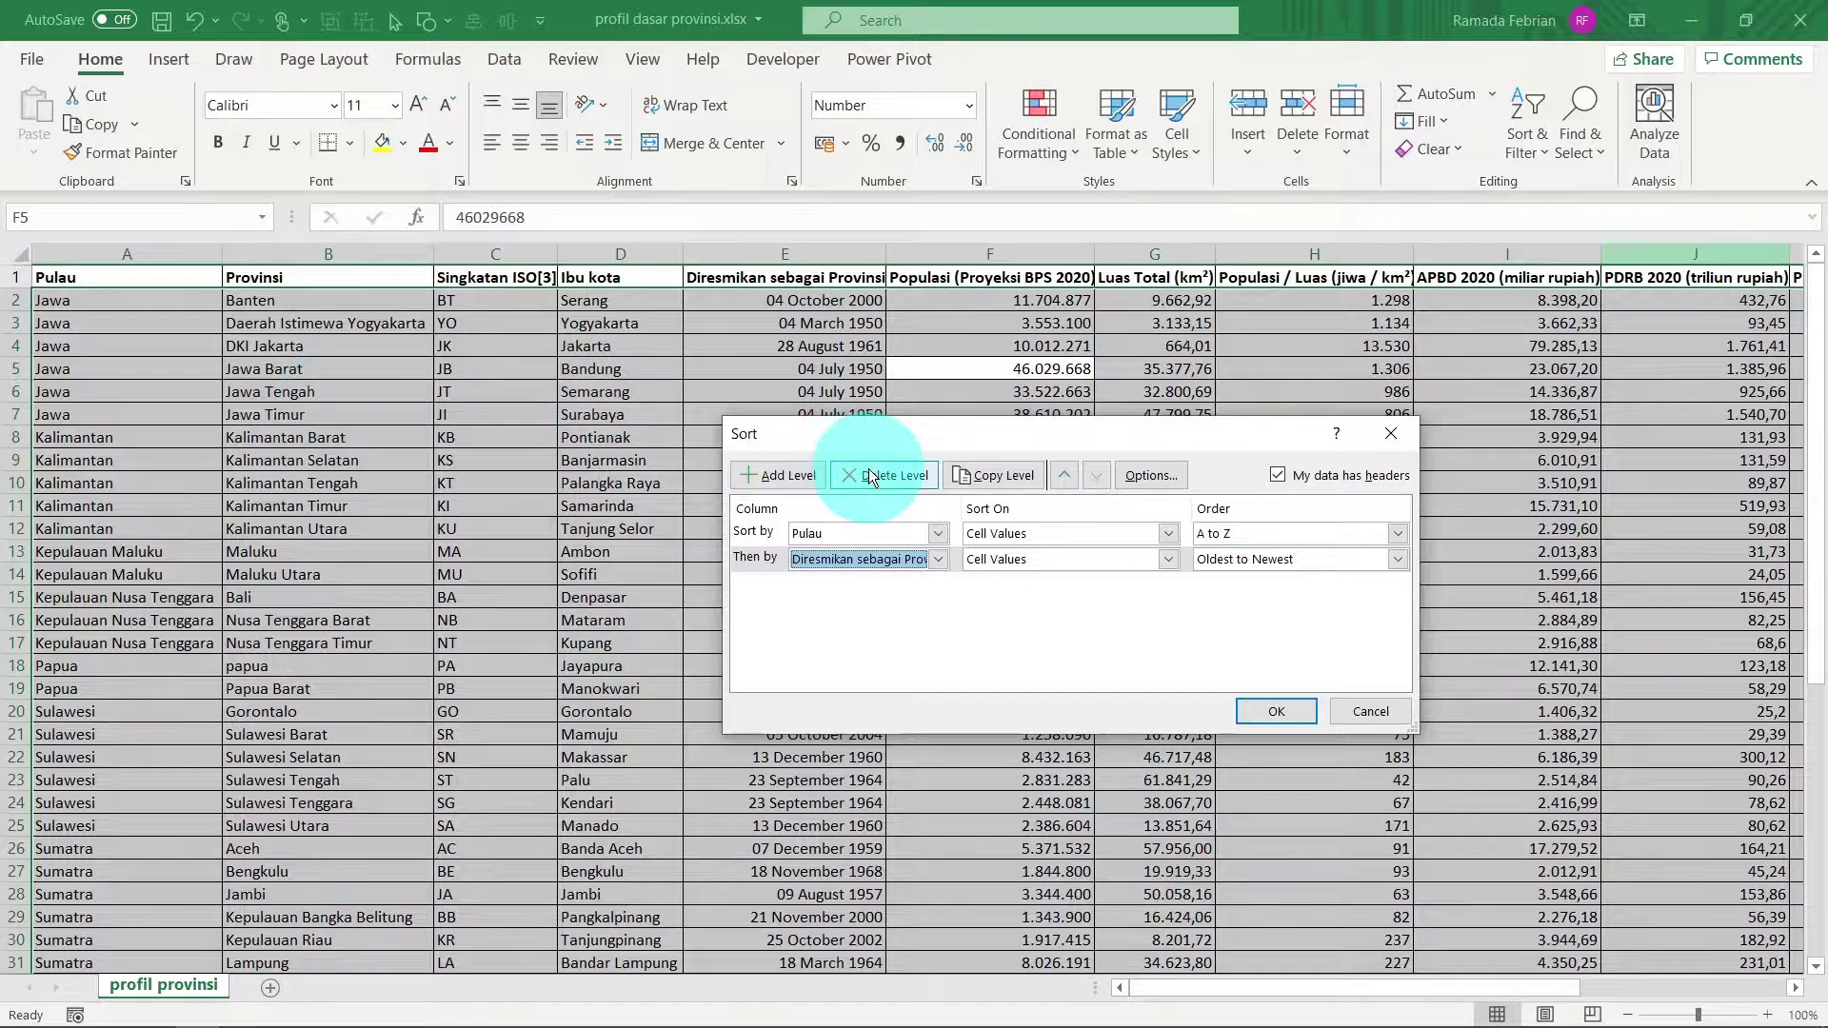
{"action": "left_click_drag", "start_coordinate": [1039, 438], "coordinate": [1329, 380]}
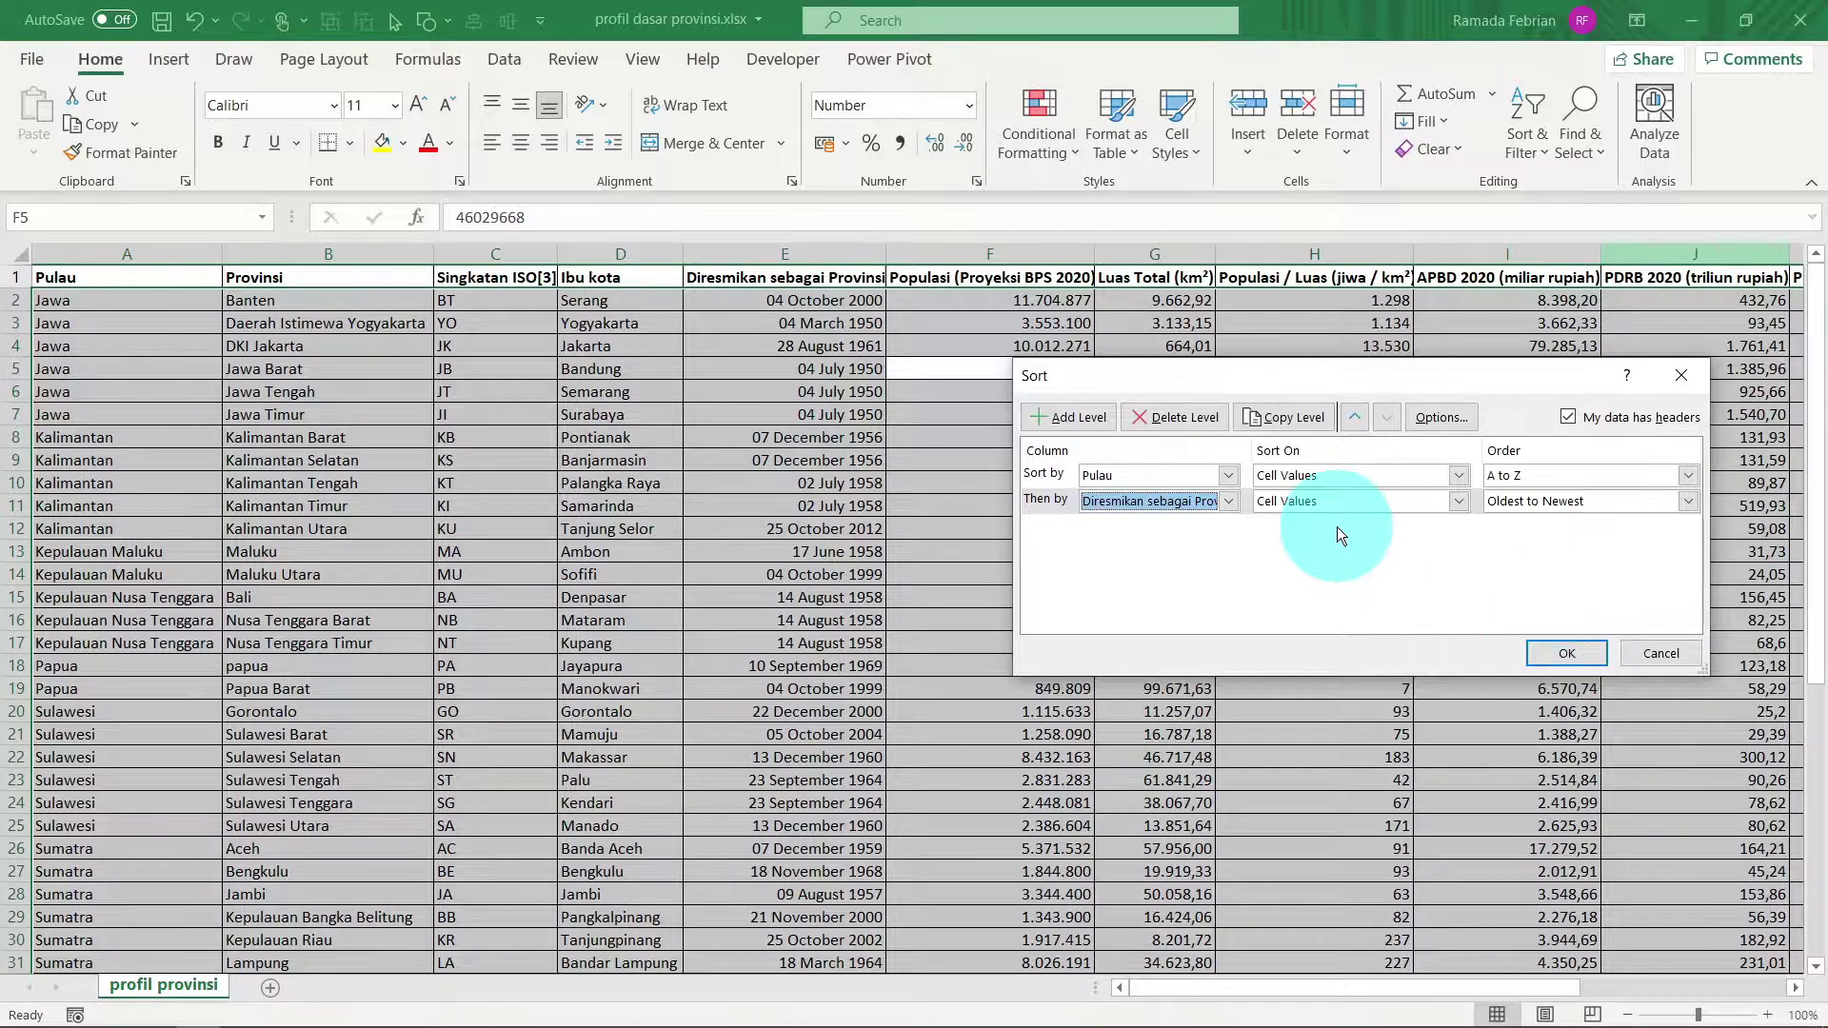
{"action": "left_click", "coordinate": [1578, 652]}
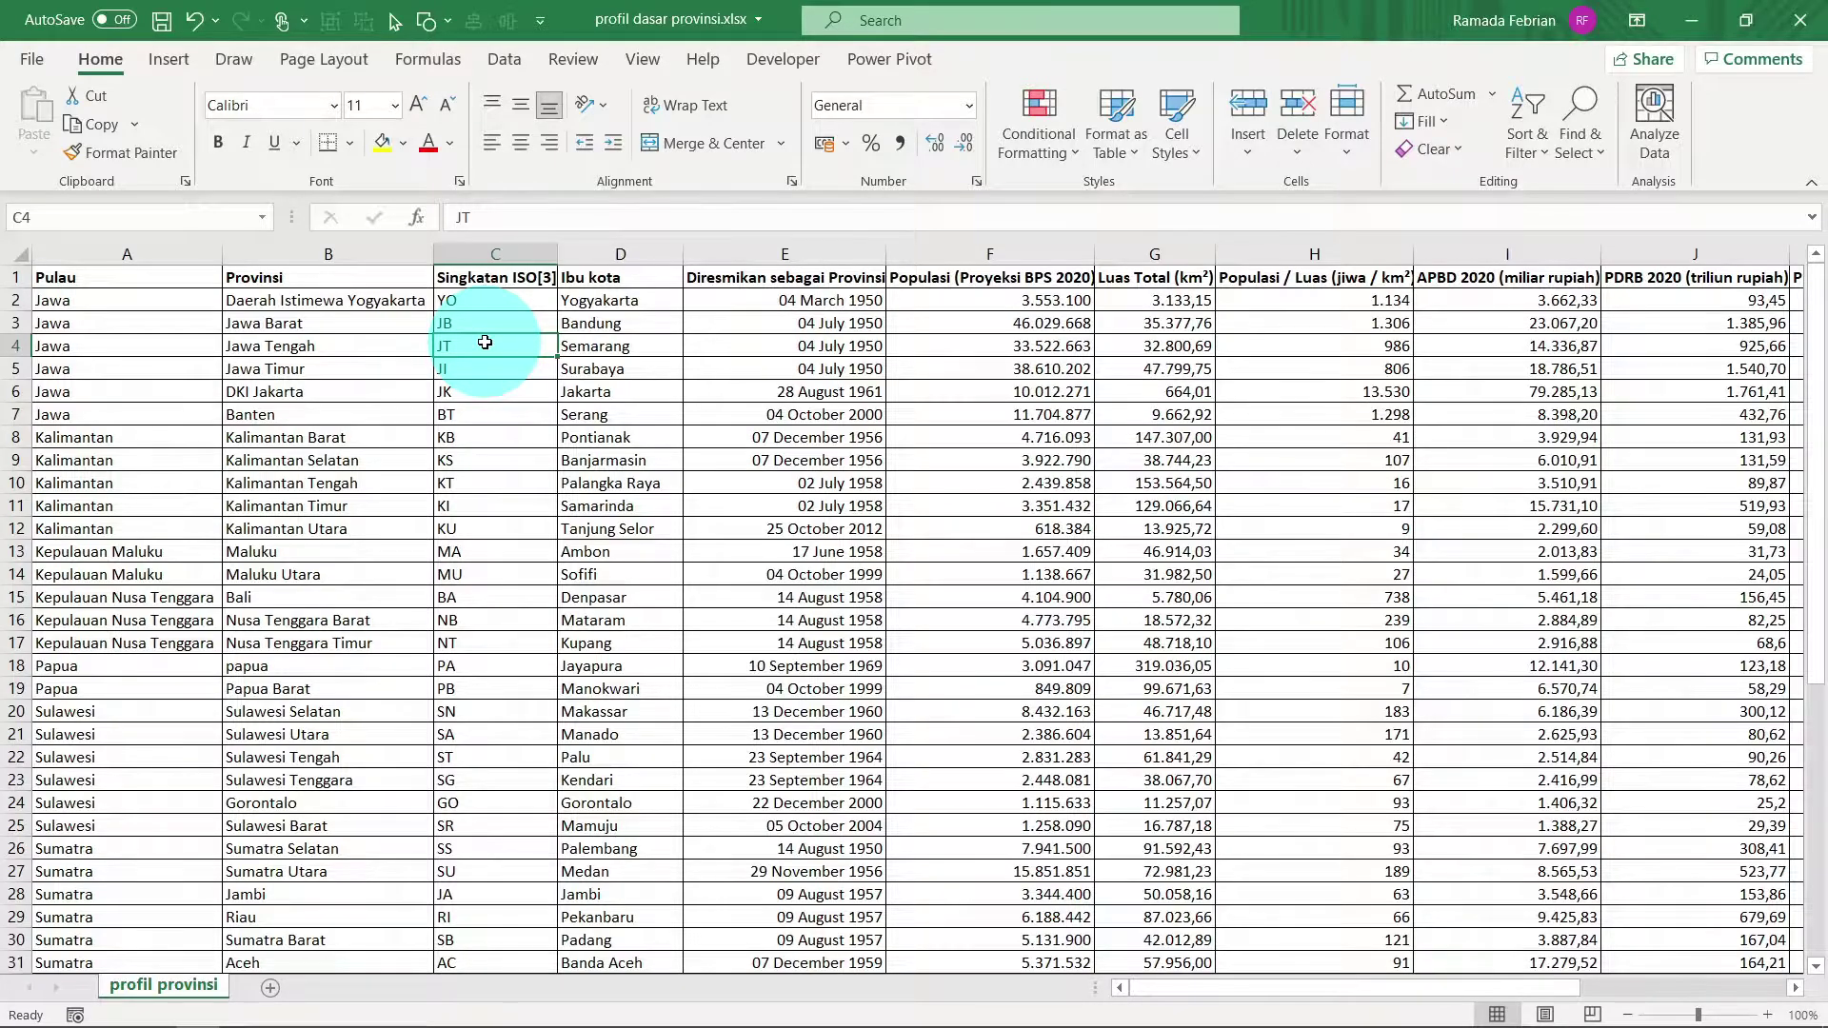
Step: Reopen the custom sort settings for the table and delete the Diresmikan sebagai Provinsi level
{"action": "key", "text": "Home"}
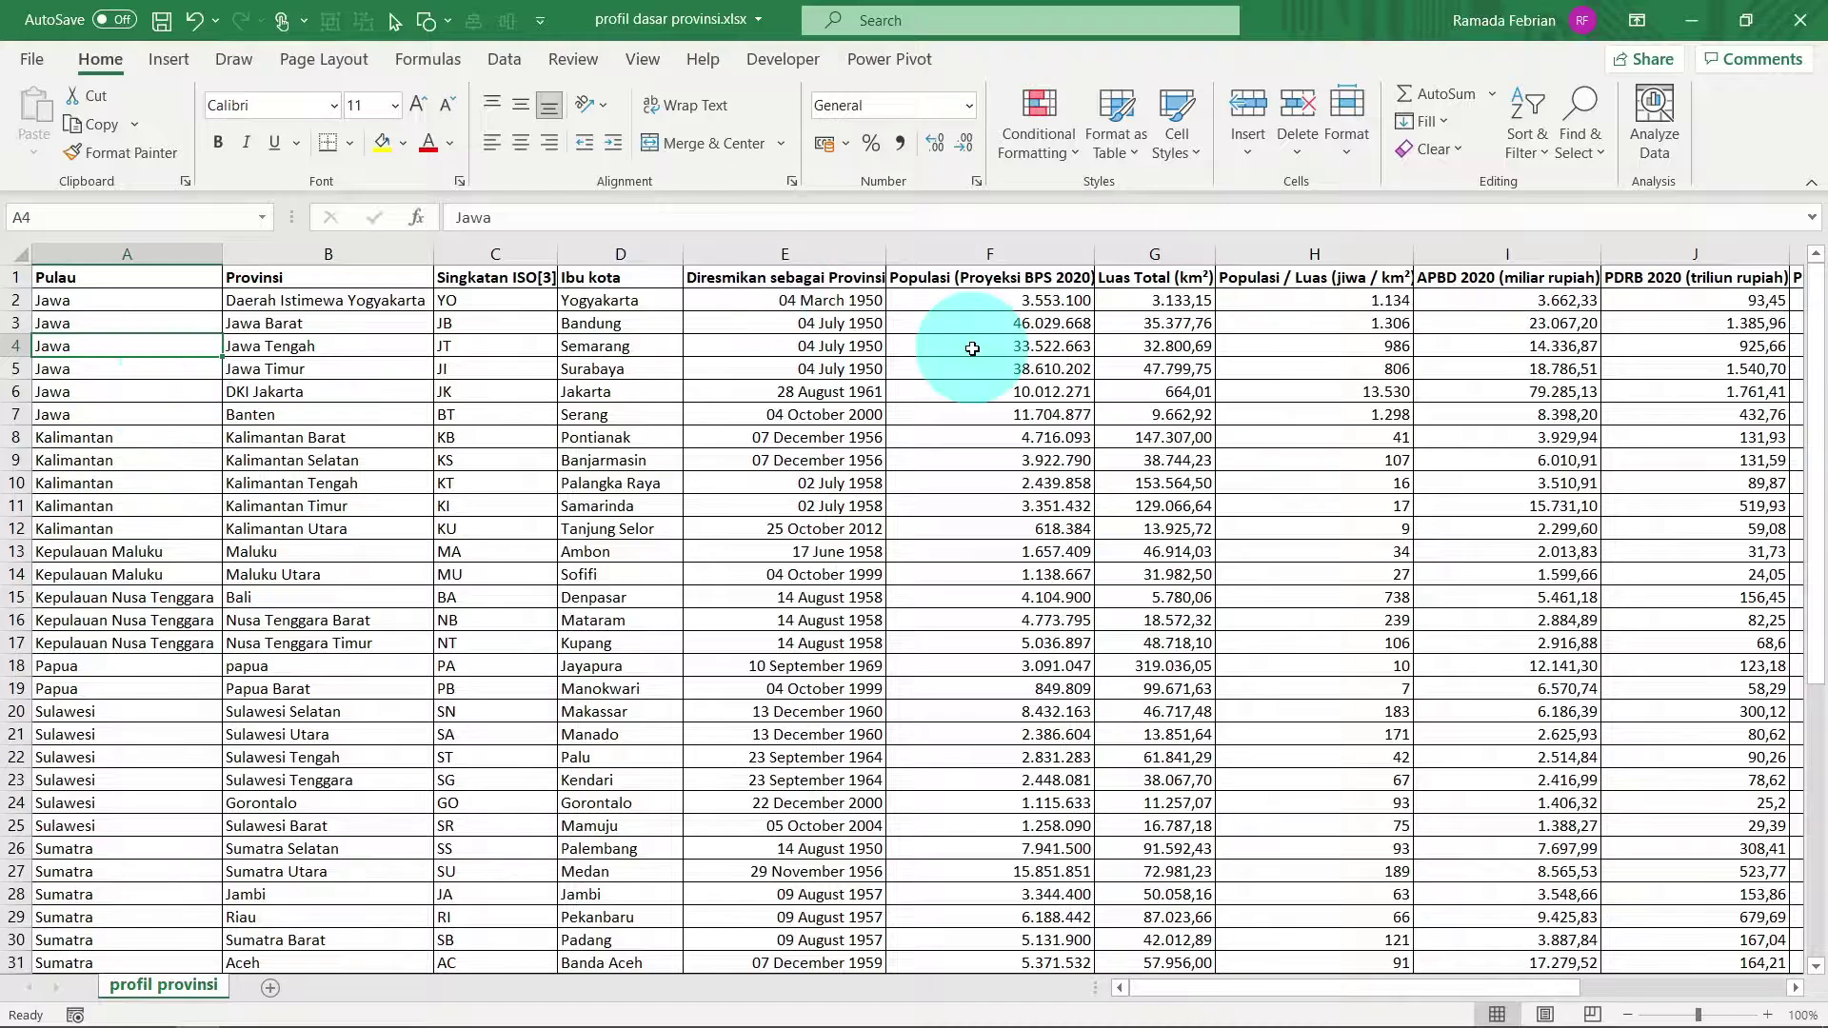
{"action": "left_click", "coordinate": [1510, 157]}
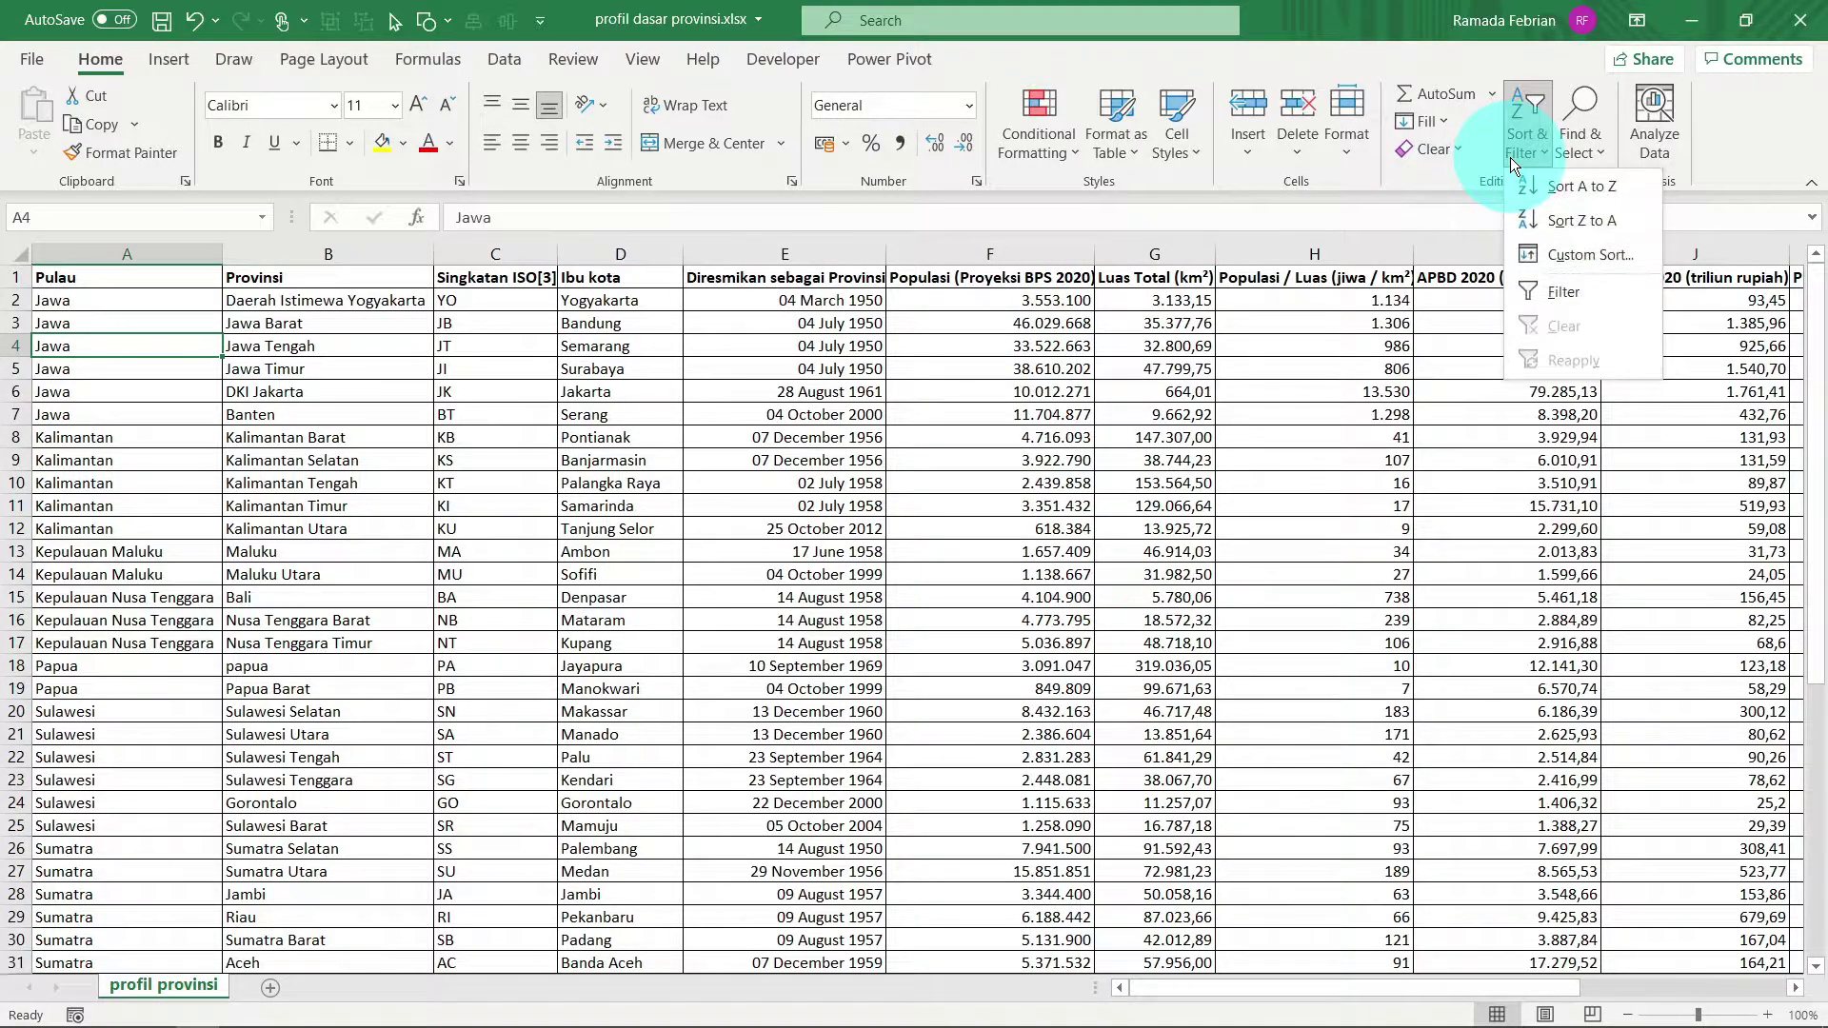
{"action": "left_click", "coordinate": [1569, 255]}
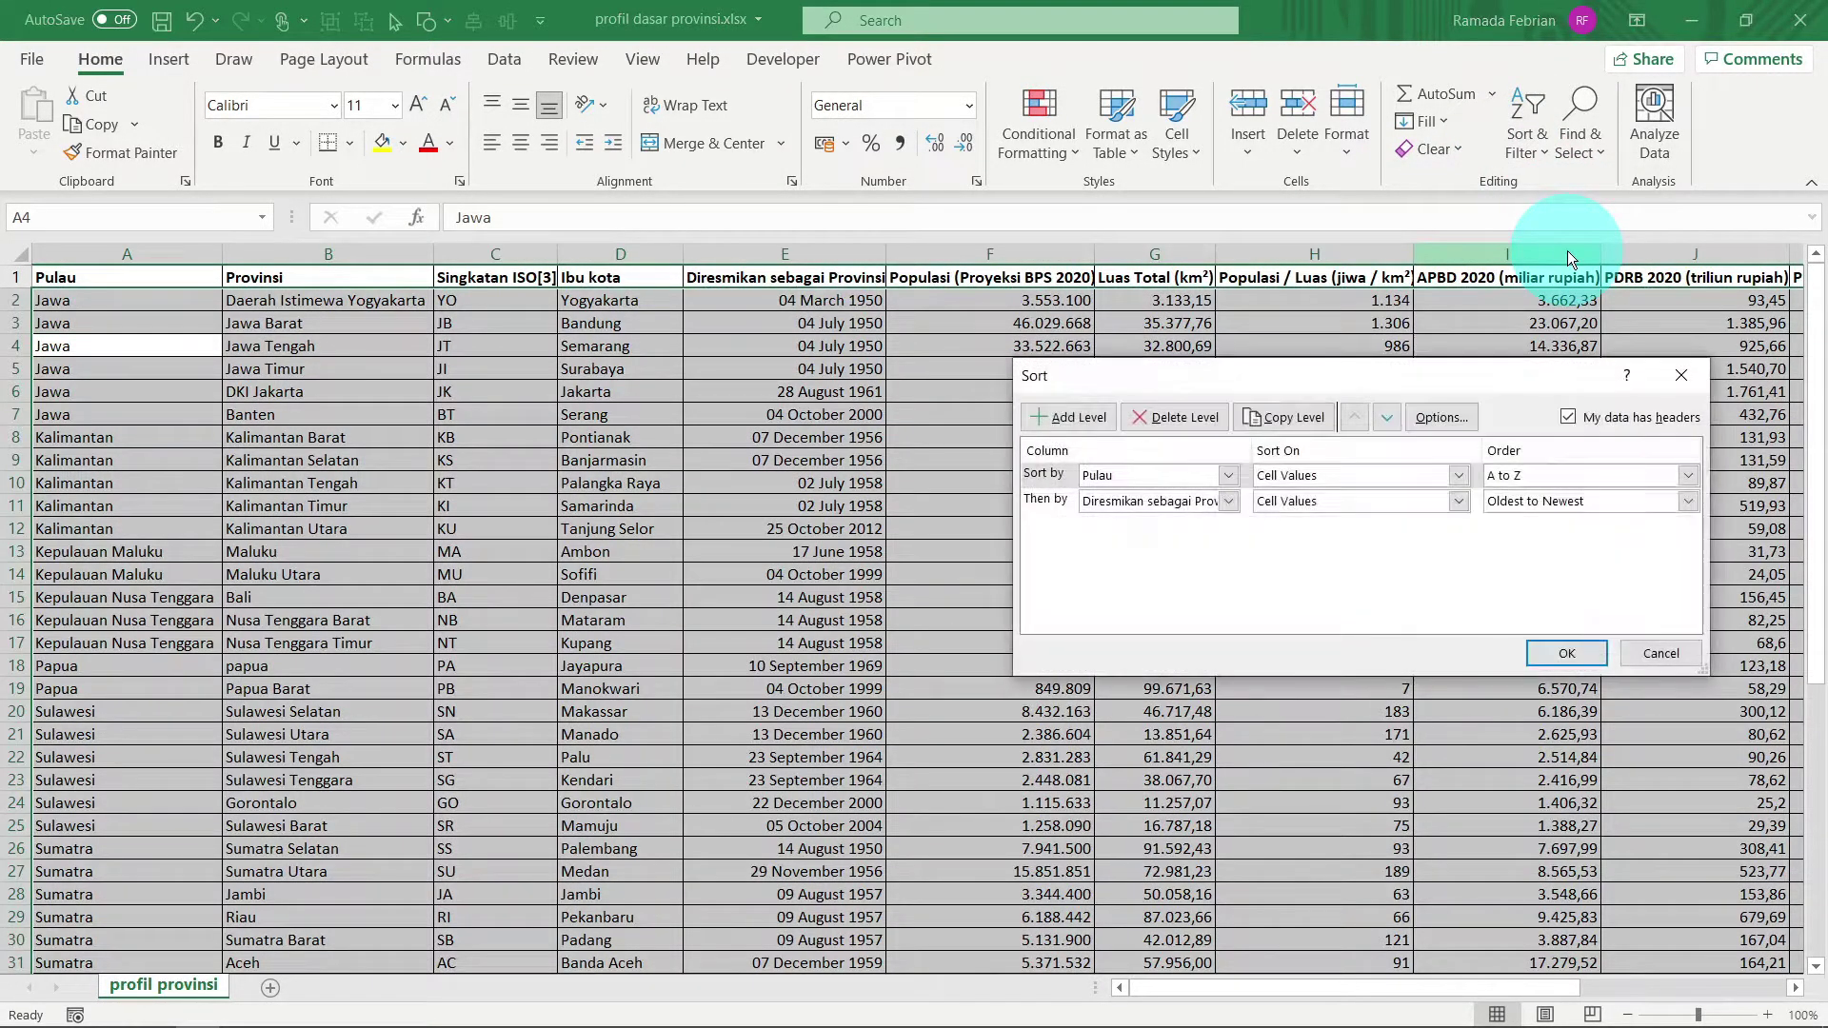
{"action": "left_click", "coordinate": [1052, 503]}
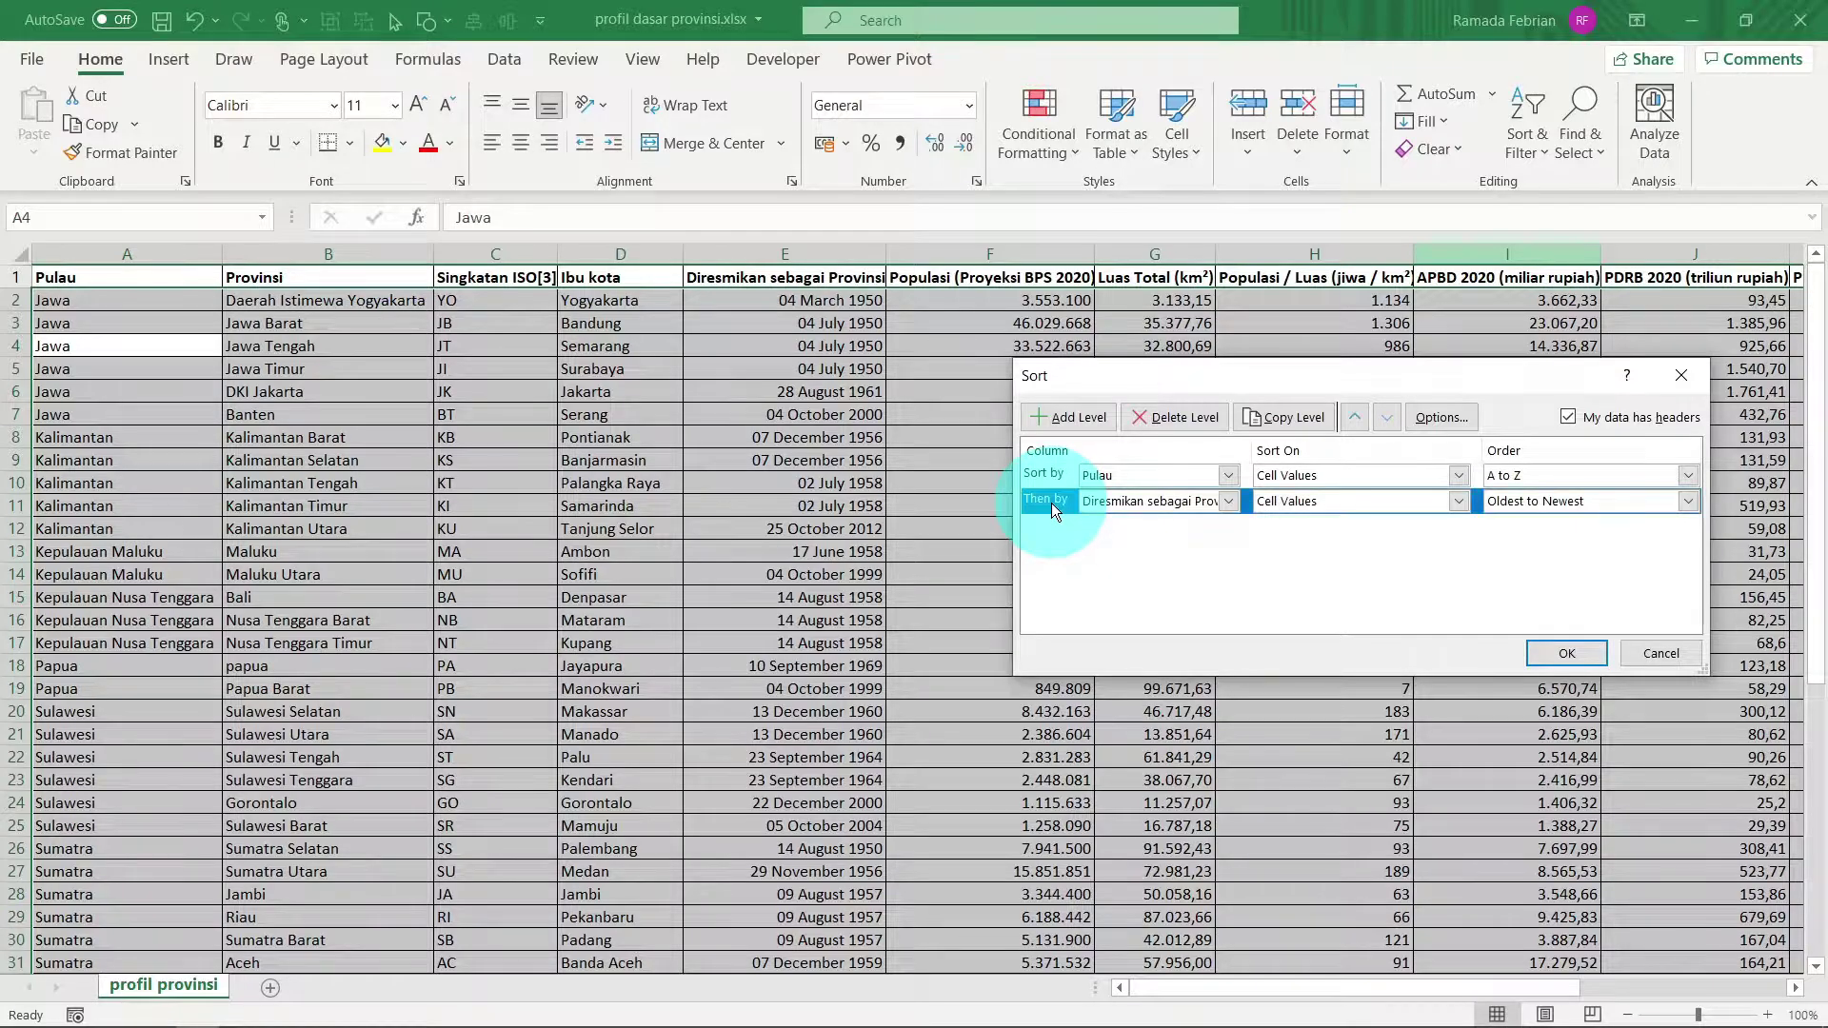
{"action": "left_click", "coordinate": [1185, 425]}
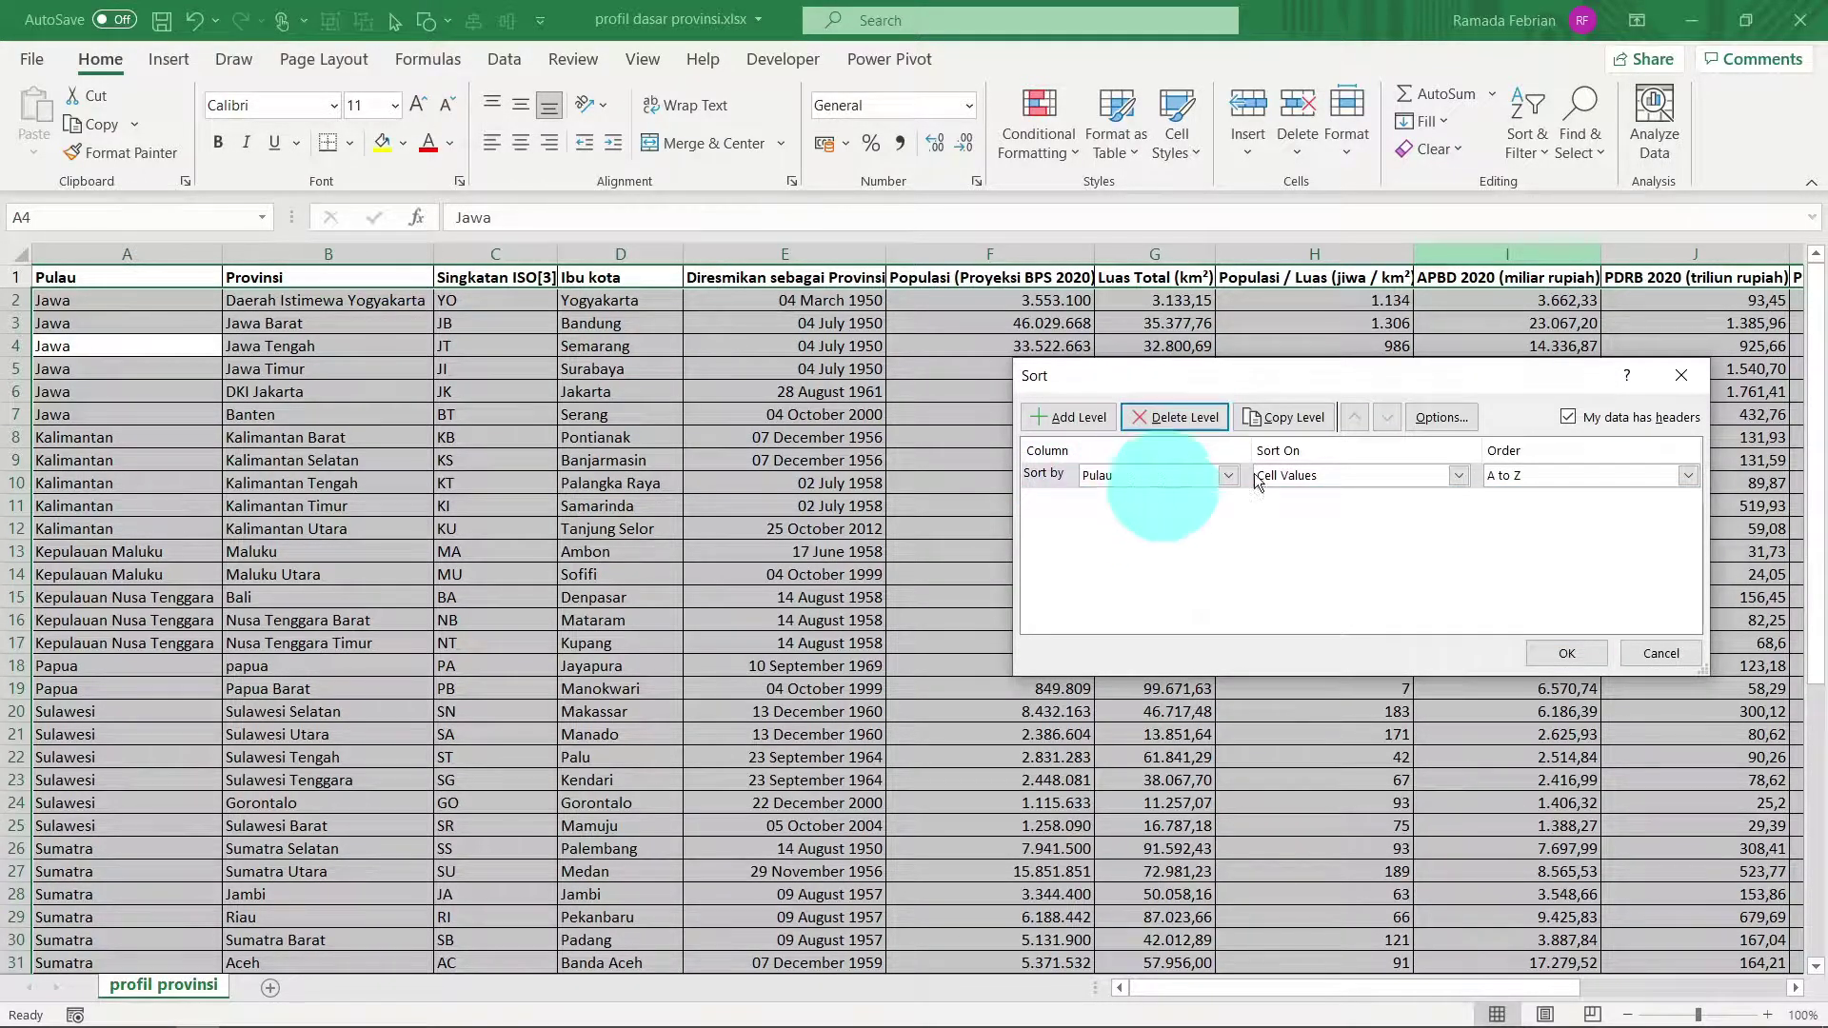
Step: Set the Pulau sort order to a new custom list: Sumatra, Jawa, Kepulauan Nusa Tenggara, Kalimantan, Sulawesi, Kepulauan Maluku, Papua
{"action": "left_click", "coordinate": [1569, 471]}
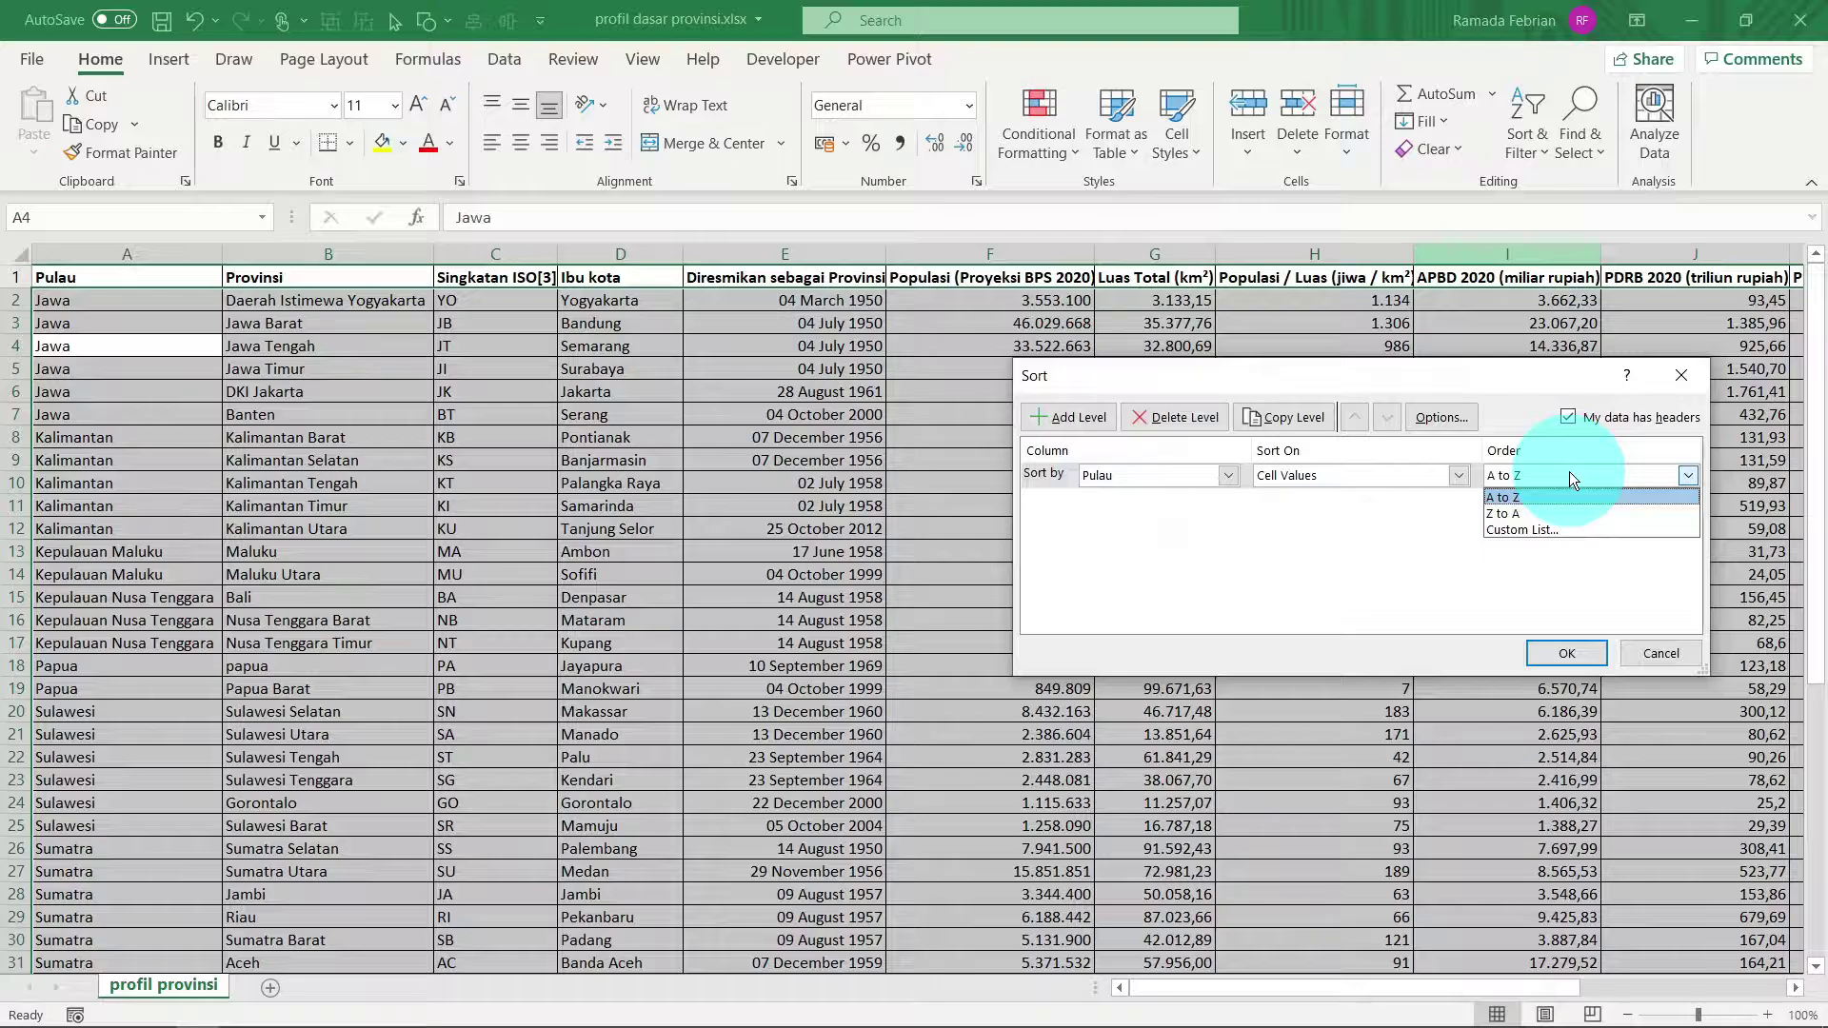
{"action": "left_click", "coordinate": [1550, 526]}
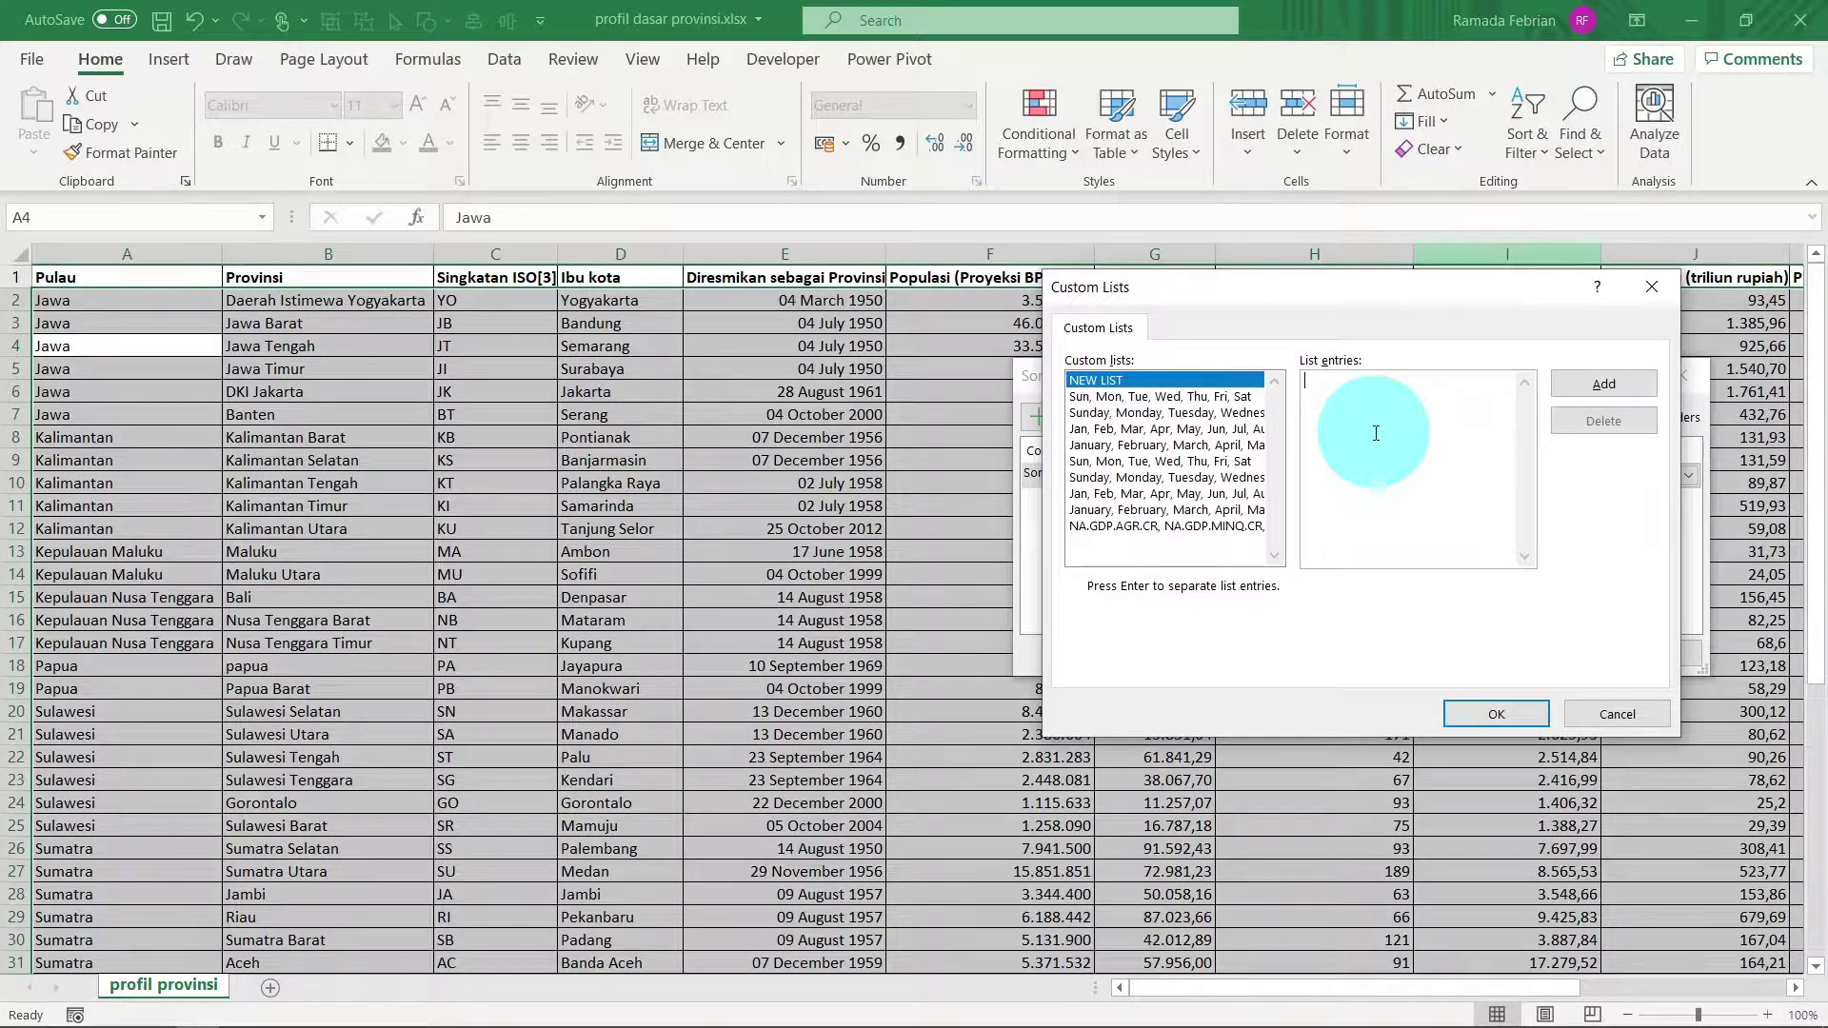
{"action": "type", "text": "Sumatra,"}
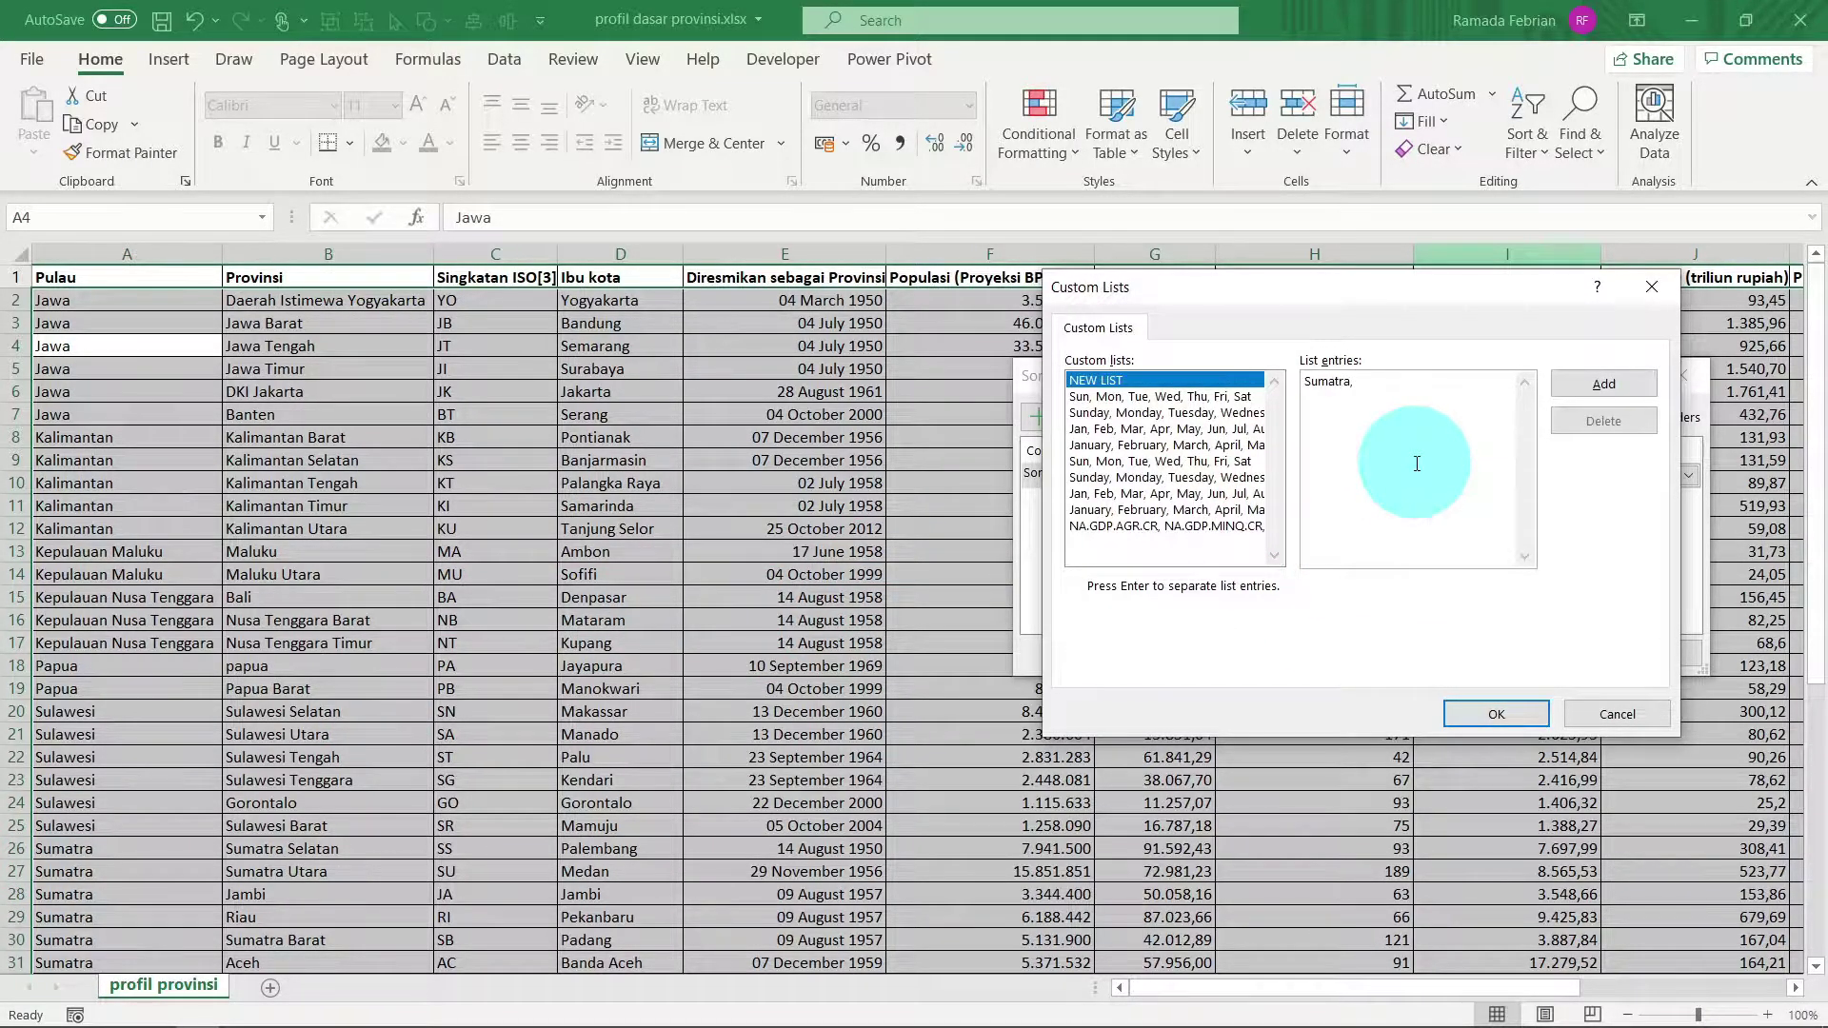
{"action": "type", "text": "Jawa, Kepulauan Nusa Te"}
{"action": "type", "text": "ngara"}
{"action": "key", "text": "BackSpace"}
{"action": "key", "text": "BackSpace"}
{"action": "key", "text": "BackSpace"}
{"action": "type", "text": "gara, Kalimantan, "}
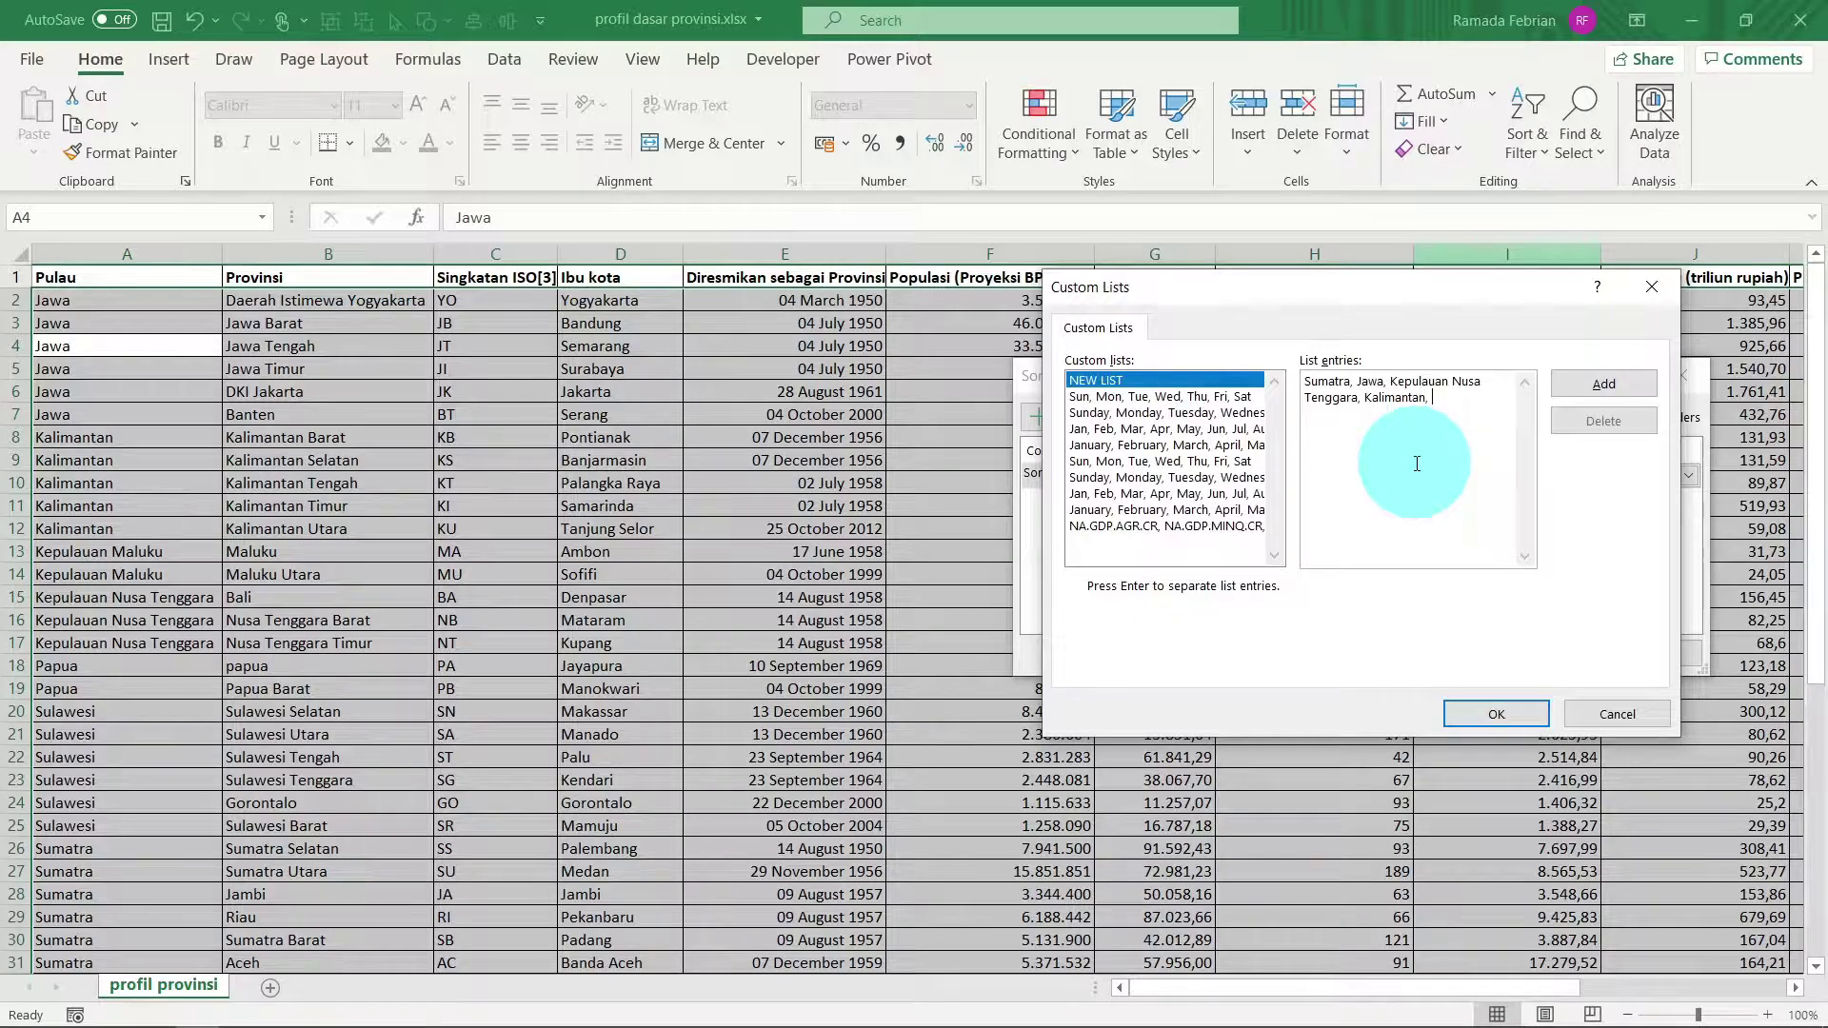
{"action": "type", "text": "Sulawesi, Kepulauan Maluku, Papua"}
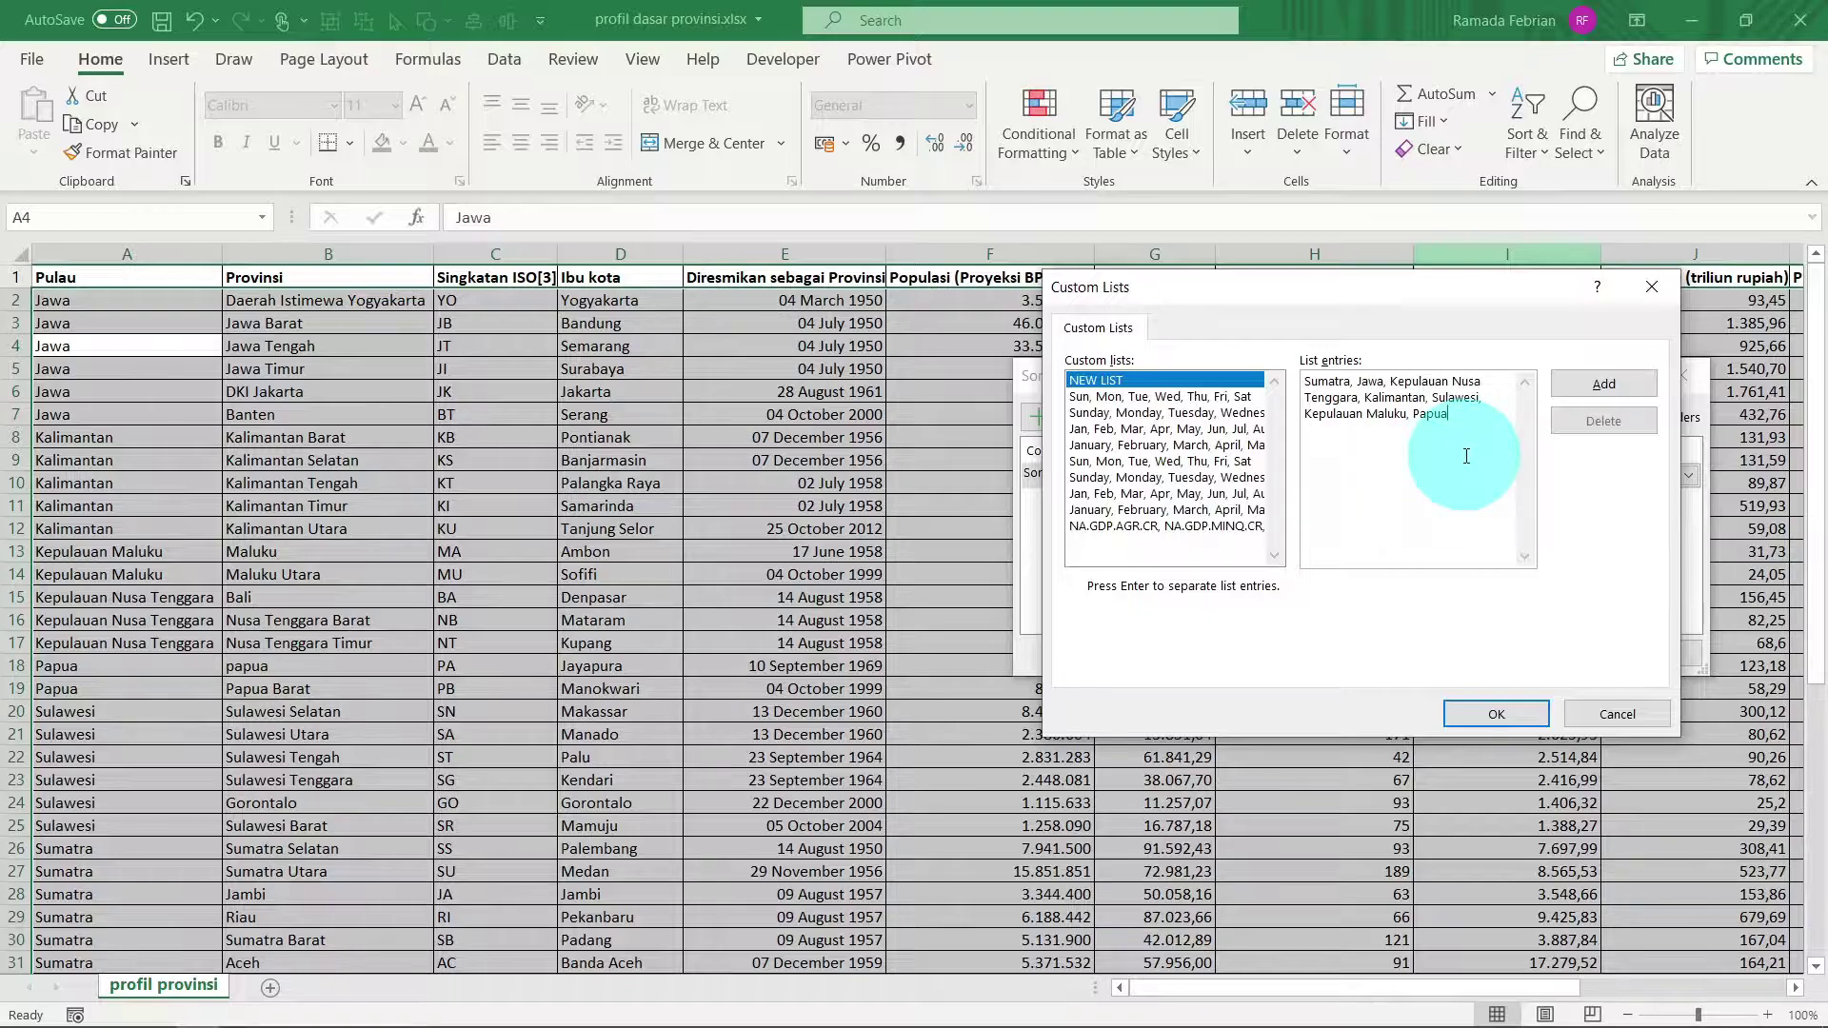
{"action": "left_click", "coordinate": [1601, 383]}
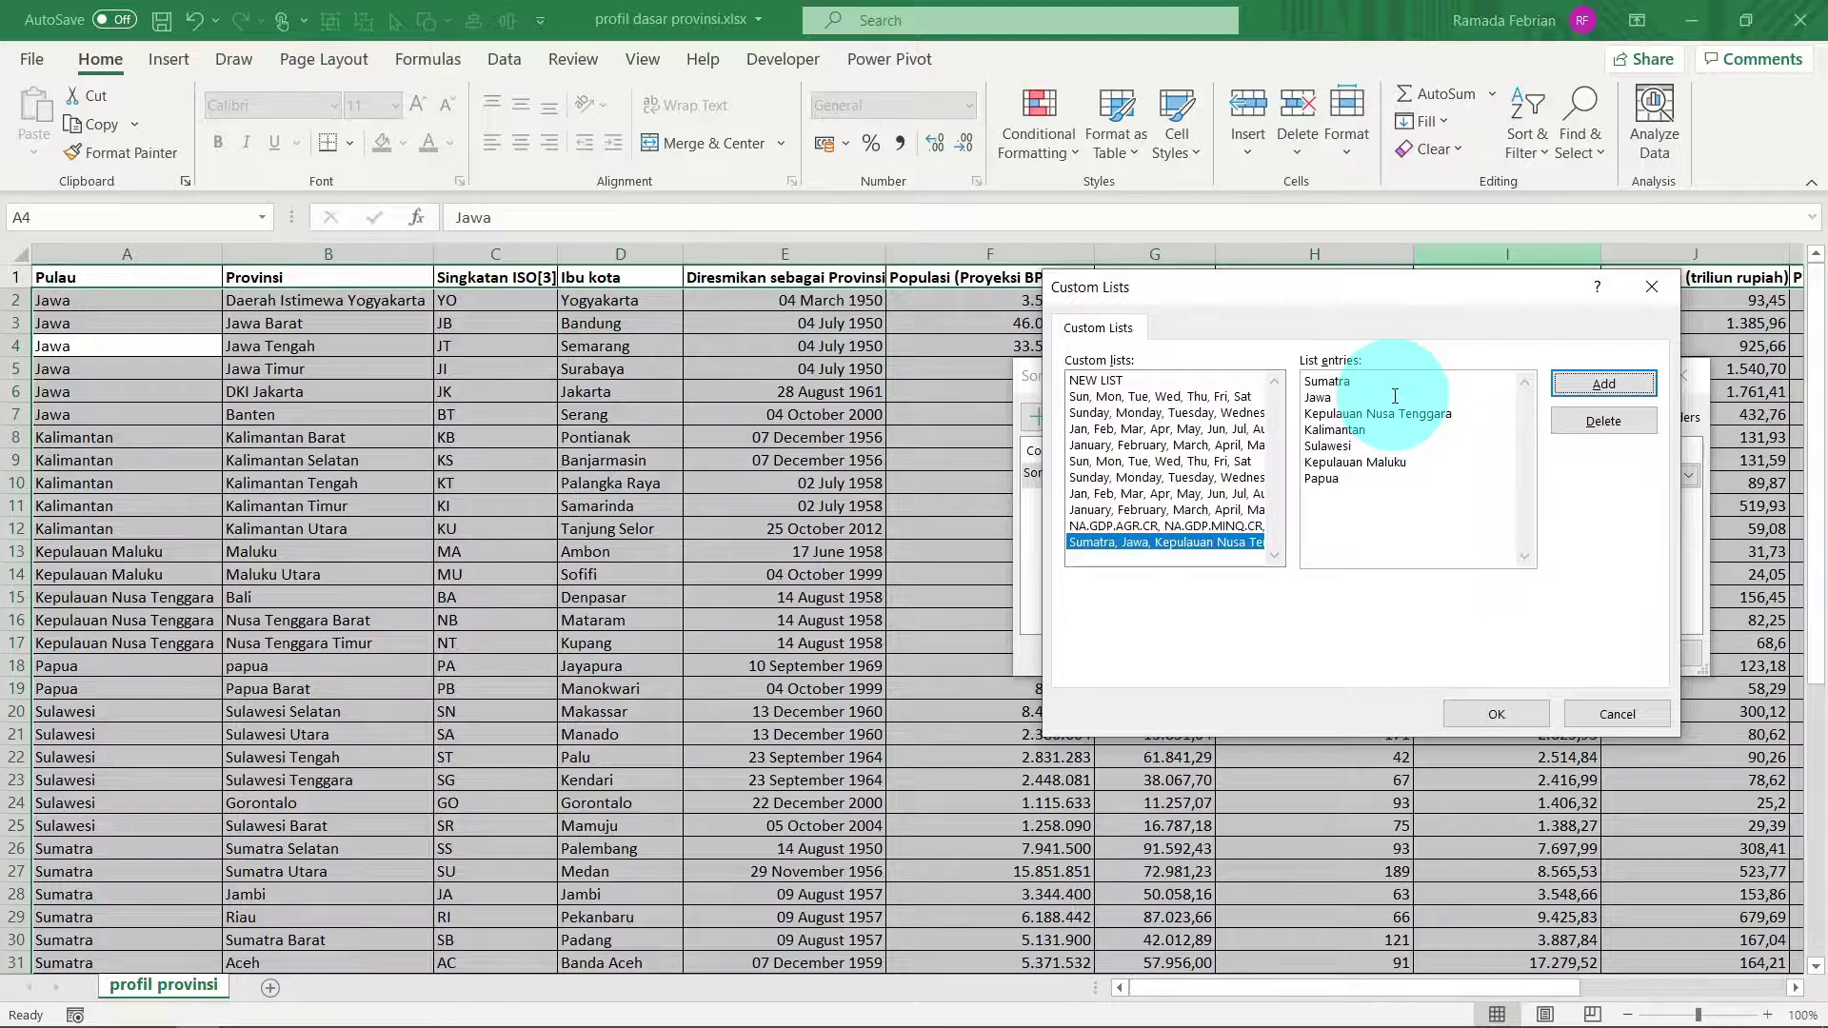
{"action": "left_click", "coordinate": [1498, 714]}
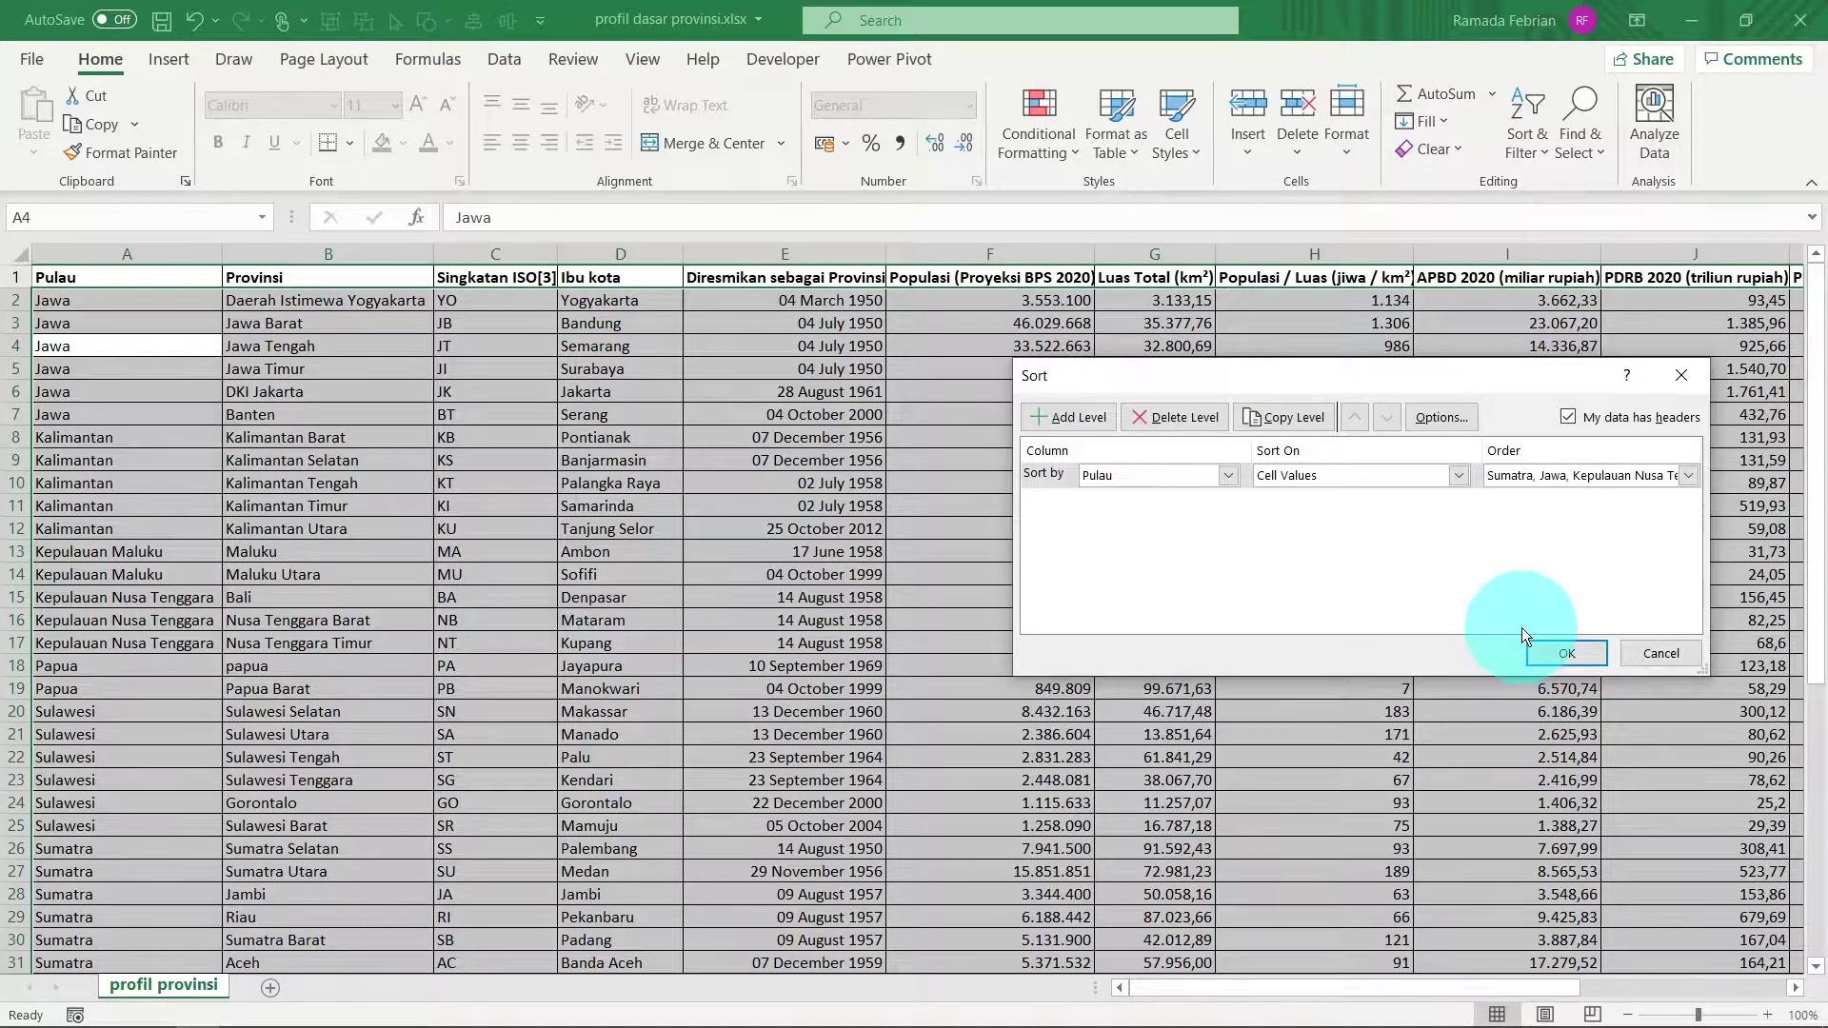
Step: Sort the table with the custom island order and check the Pulau column down to the last record
{"action": "left_click", "coordinate": [1567, 654]}
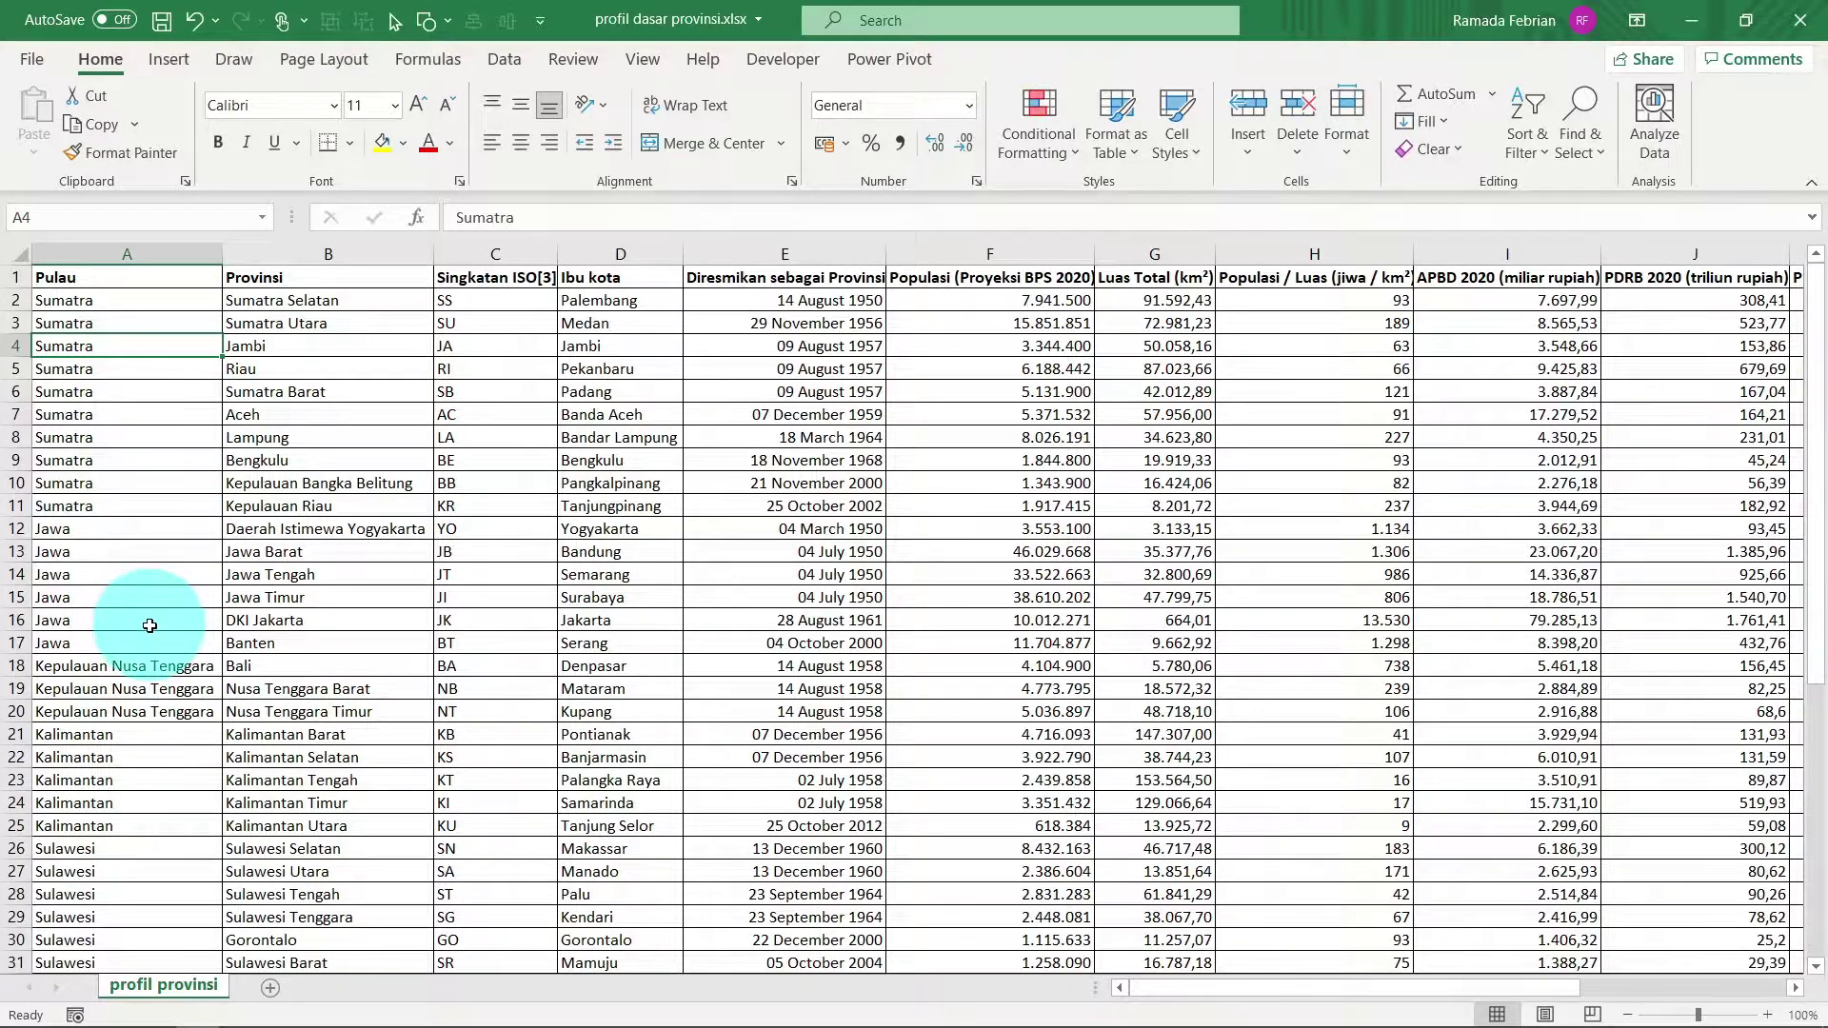
{"action": "scroll", "coordinate": [148, 660], "scroll_direction": "down", "scroll_amount": 2}
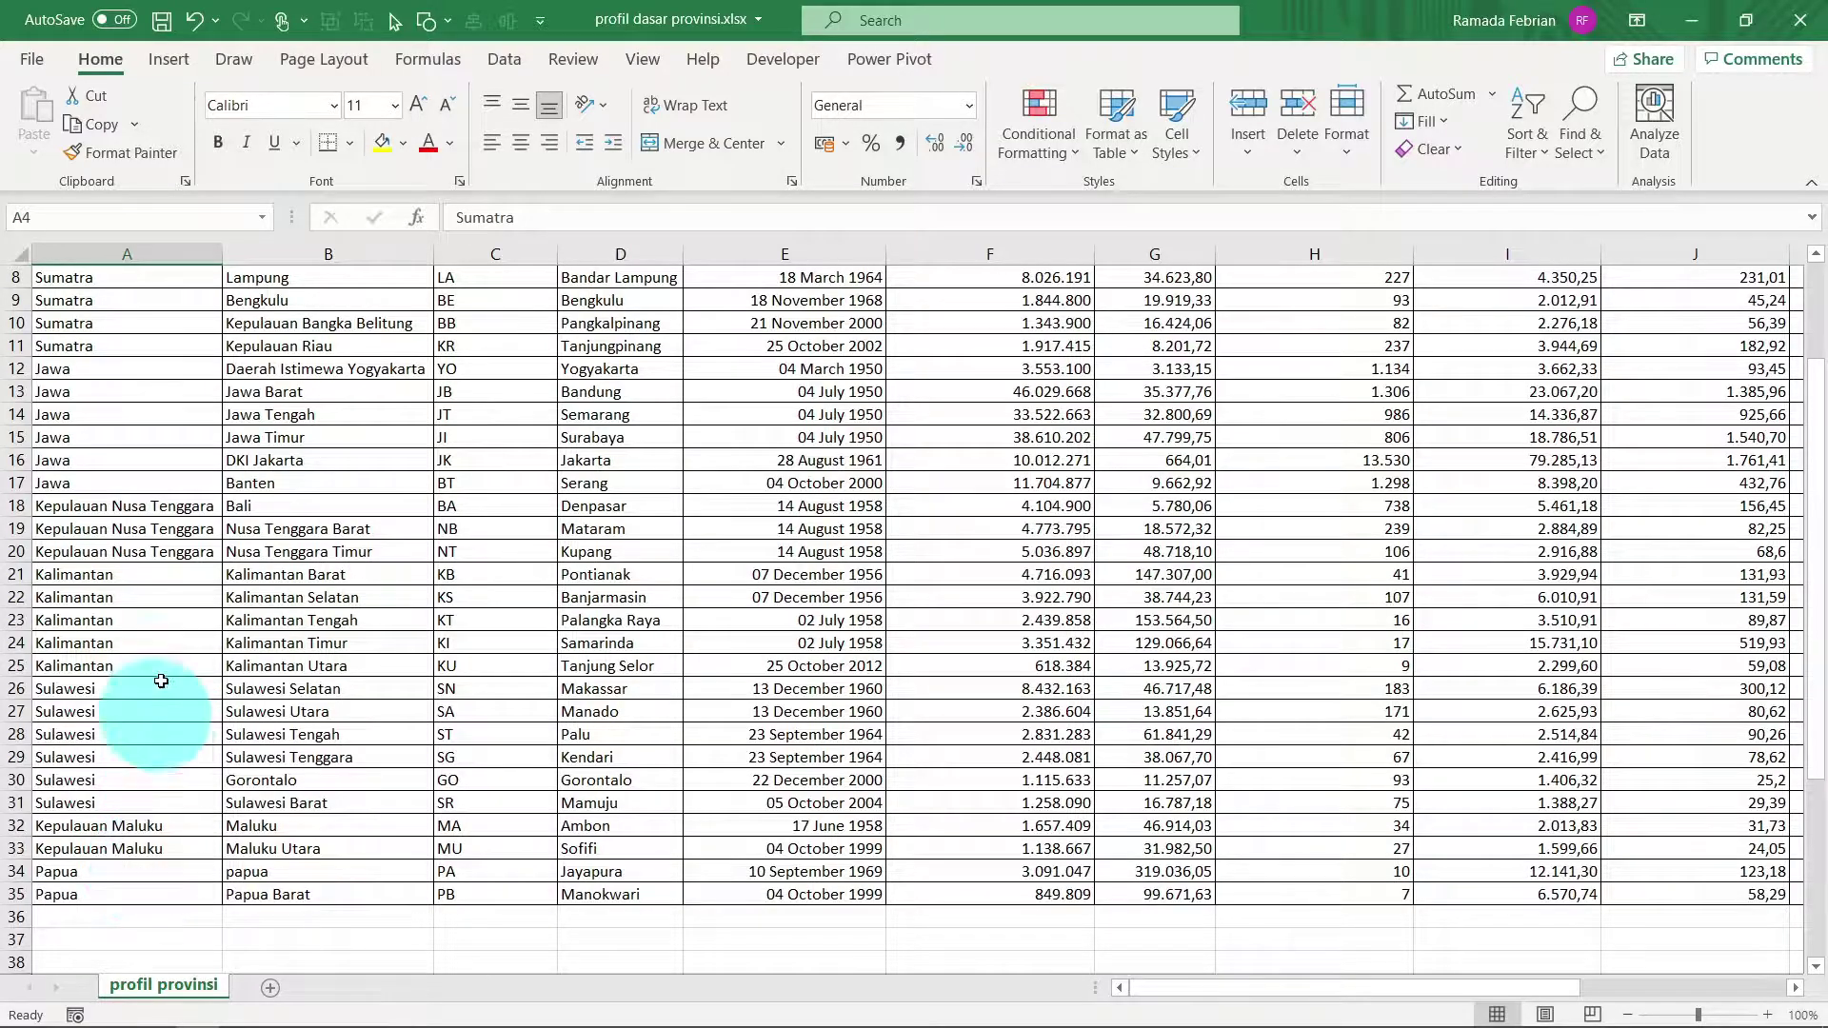
{"action": "scroll", "coordinate": [163, 671], "scroll_direction": "up", "scroll_amount": 3}
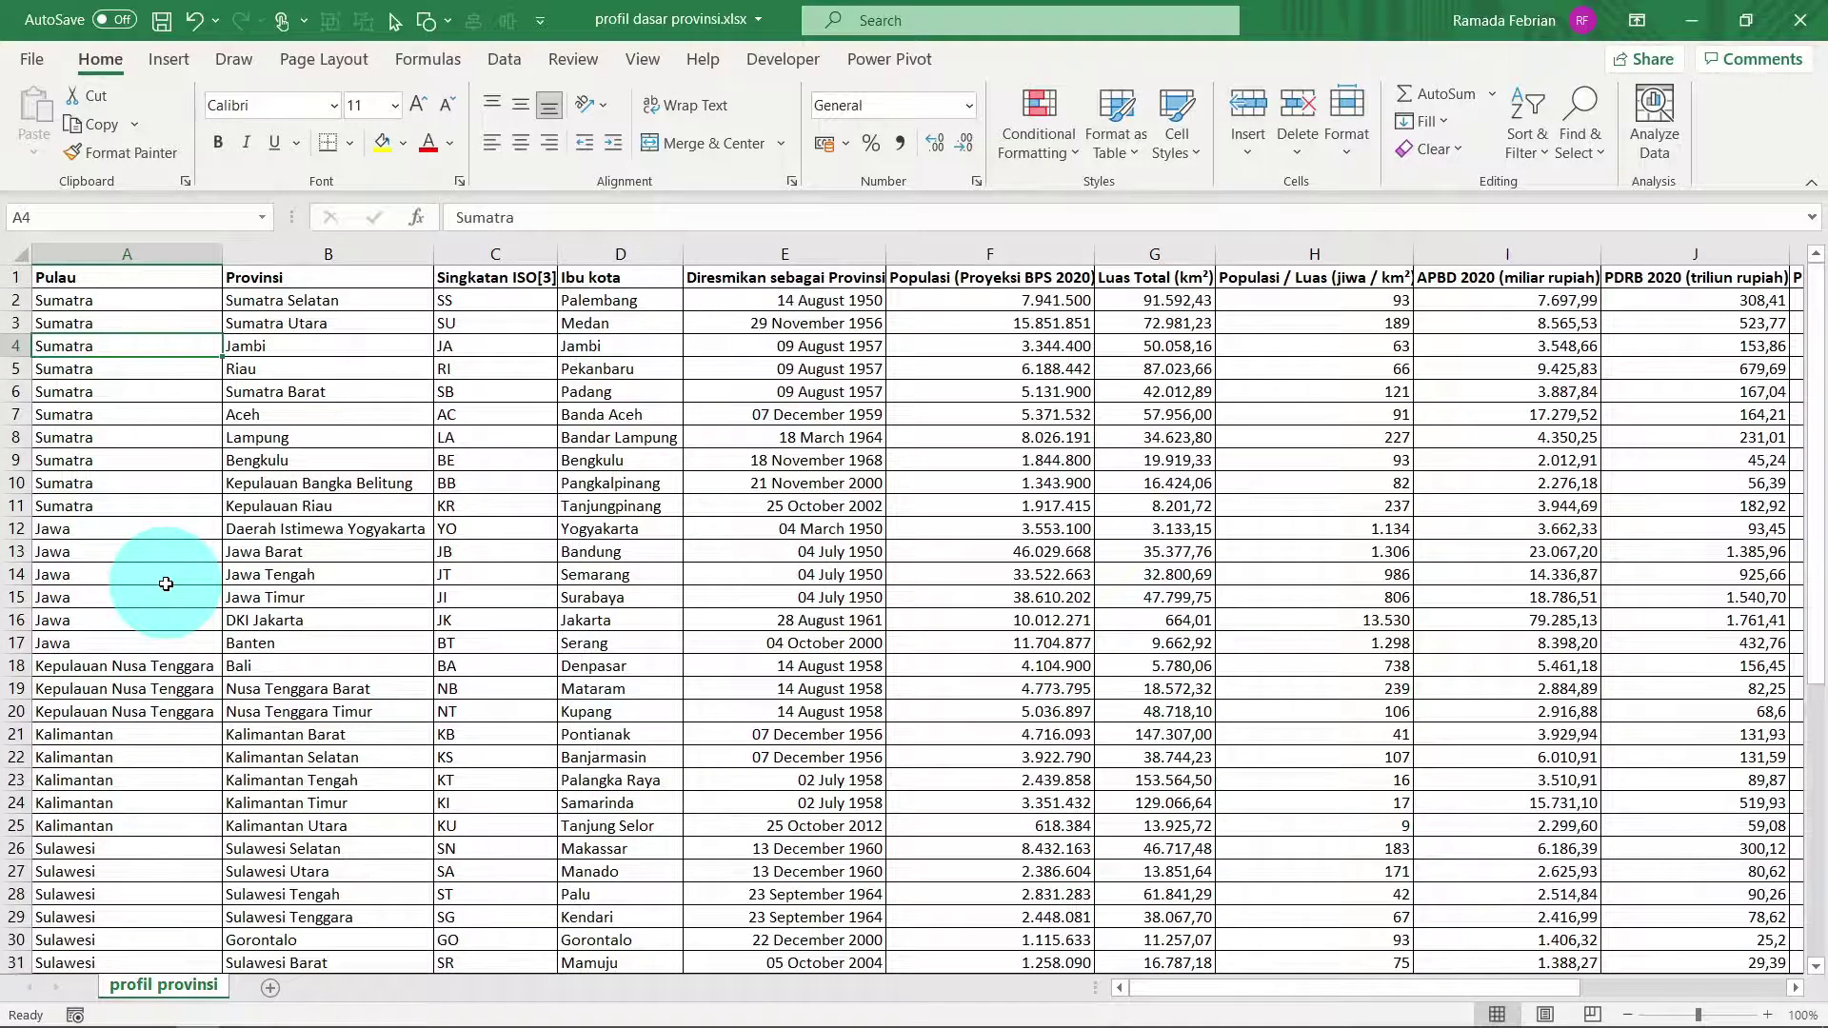